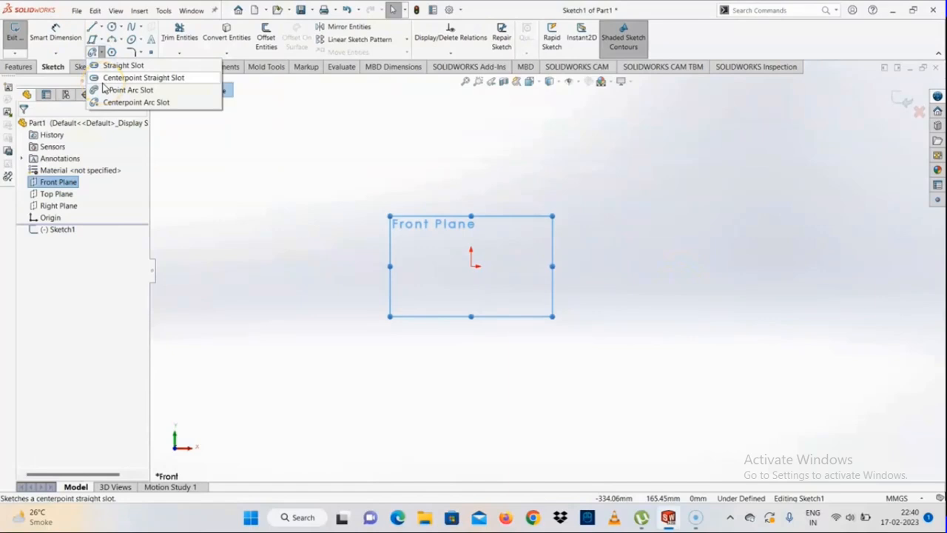
left_click(118, 102)
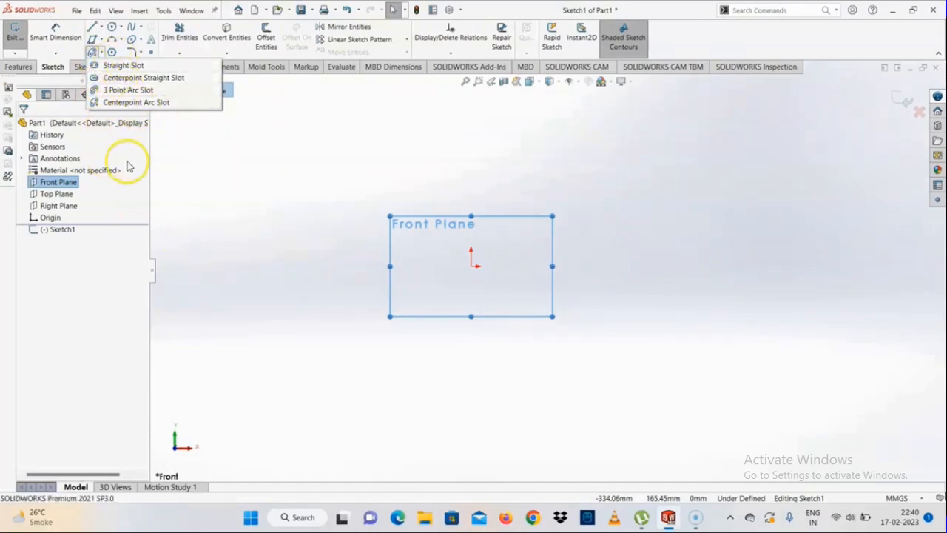
left_click(198, 136)
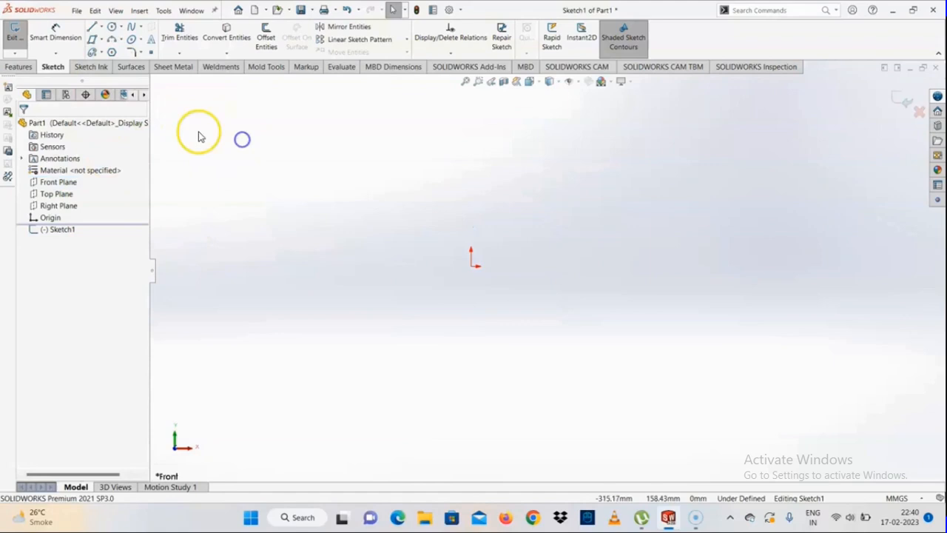
left_click(112, 55)
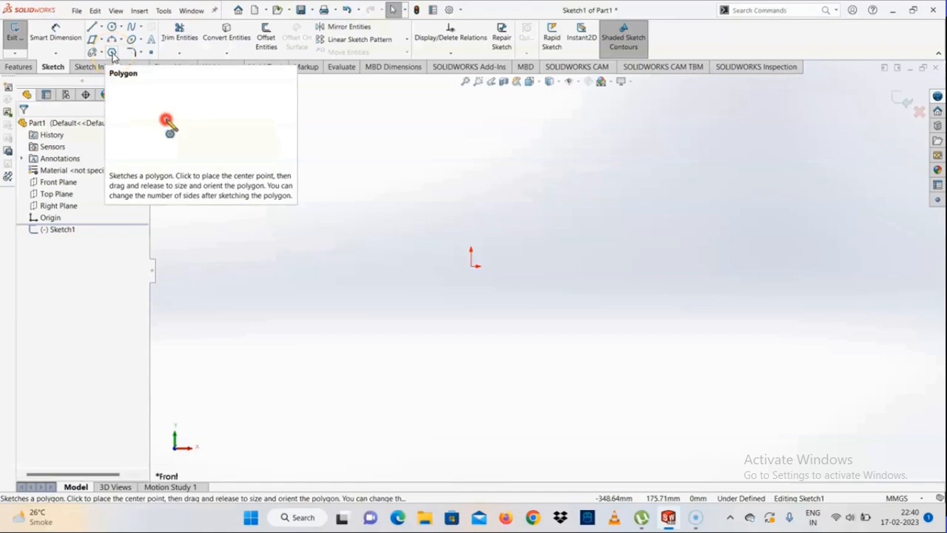
Leave the empty sketch and start a new sketch on the Front Plane
left_click(903, 100)
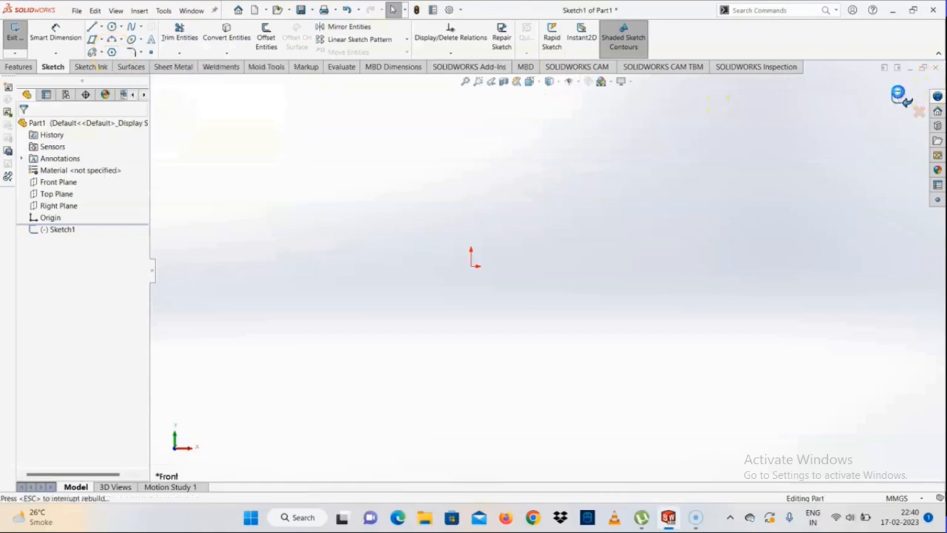
left_click(48, 187)
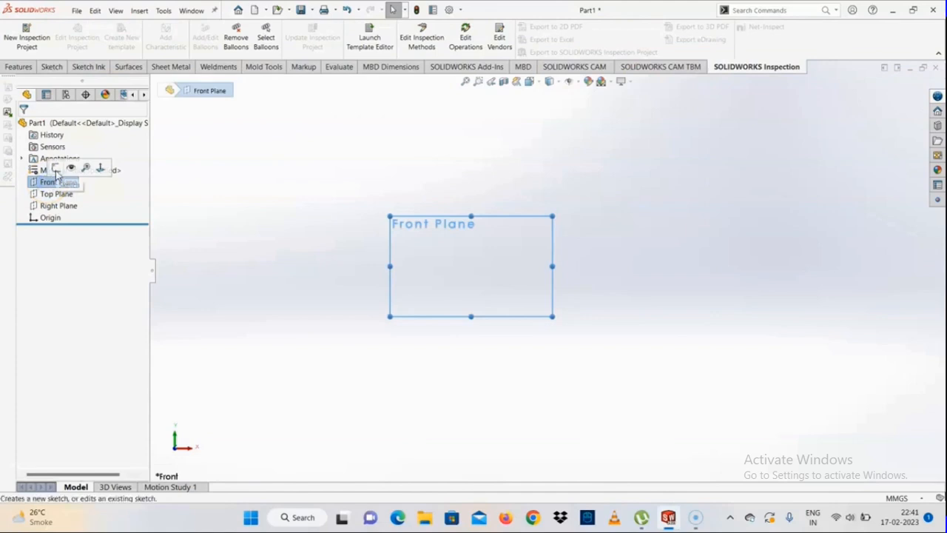
left_click(56, 170)
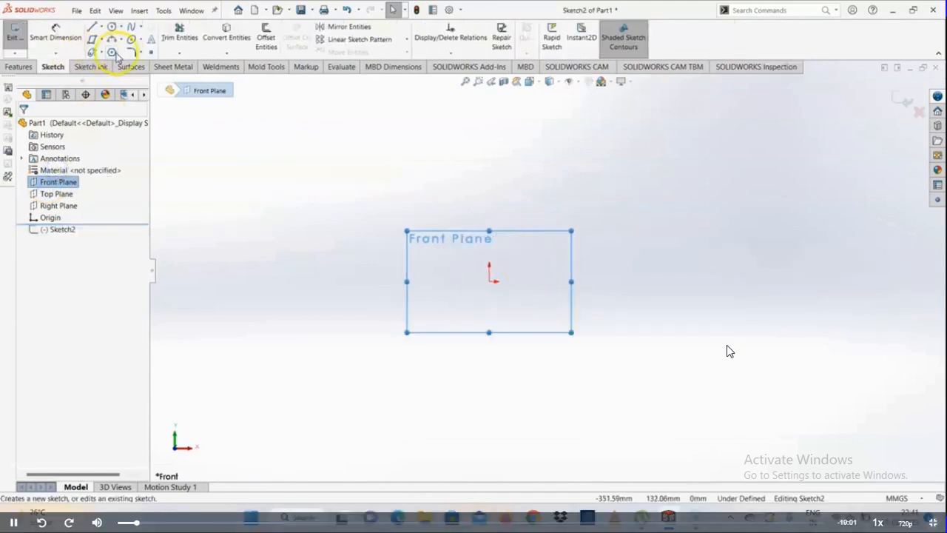
Sketch a 7-sided polygon with an inscribed construction circle, centred on the origin, with sides about 121 mm long
left_click(111, 52)
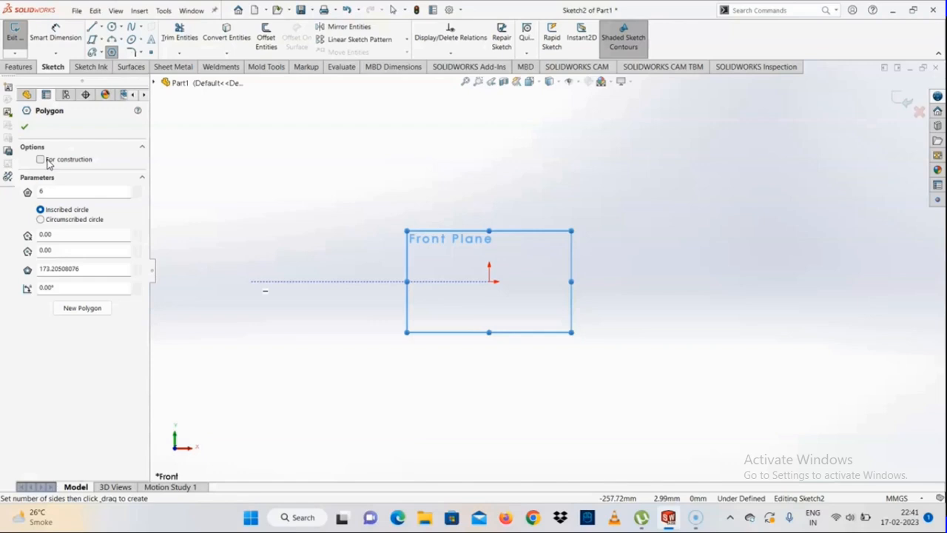
left_click(51, 193)
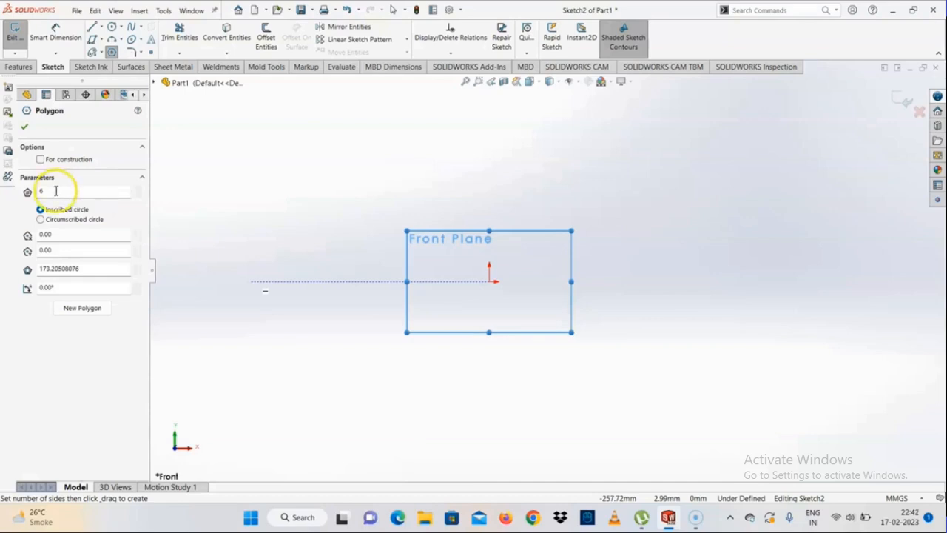
double_click(44, 191)
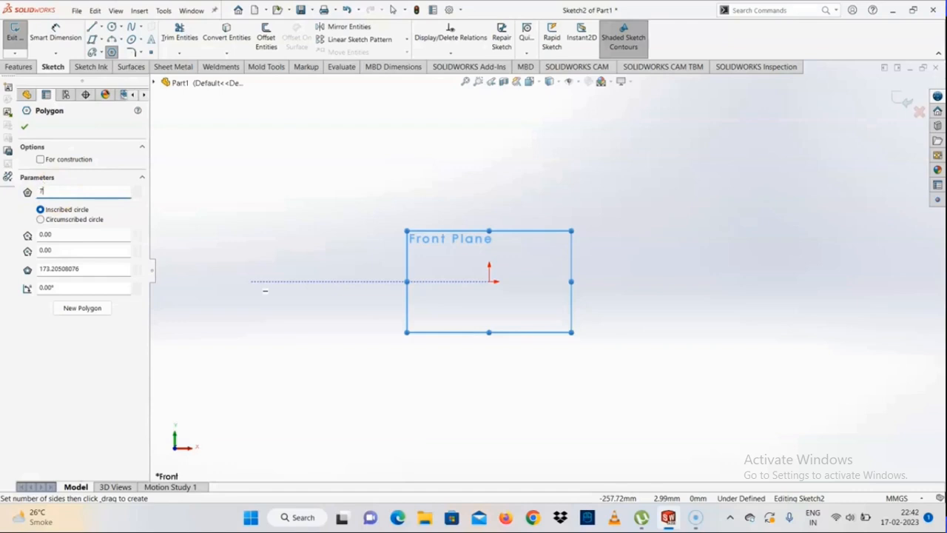
left_click(41, 211)
left_click(25, 127)
mouse_move(491, 295)
left_mouse_down()
mouse_move(493, 285)
mouse_move(423, 317)
mouse_move(364, 321)
mouse_move(374, 337)
left_mouse_up()
right_click(374, 337)
left_click(392, 342)
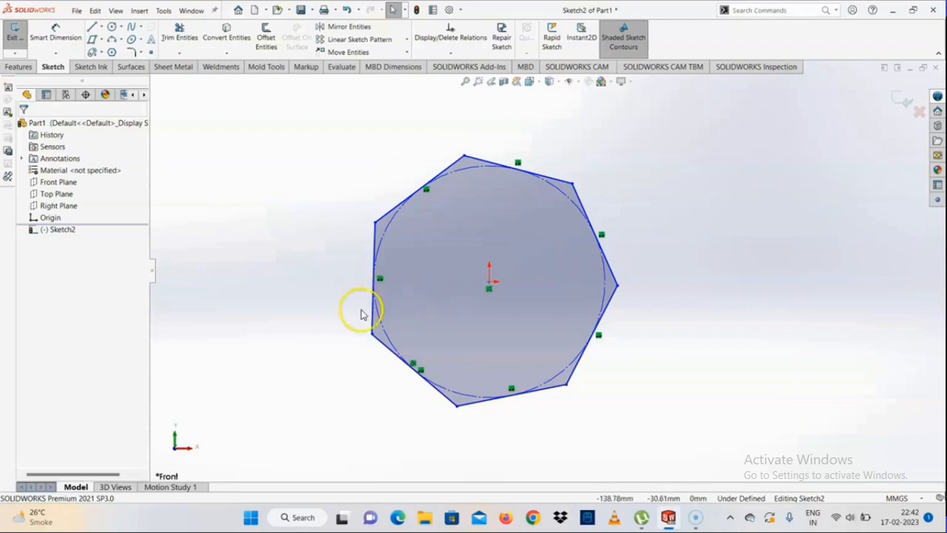
Add a Vertical relation to the nearly upright side of the heptagon
scroll(598, 267, "down", 1)
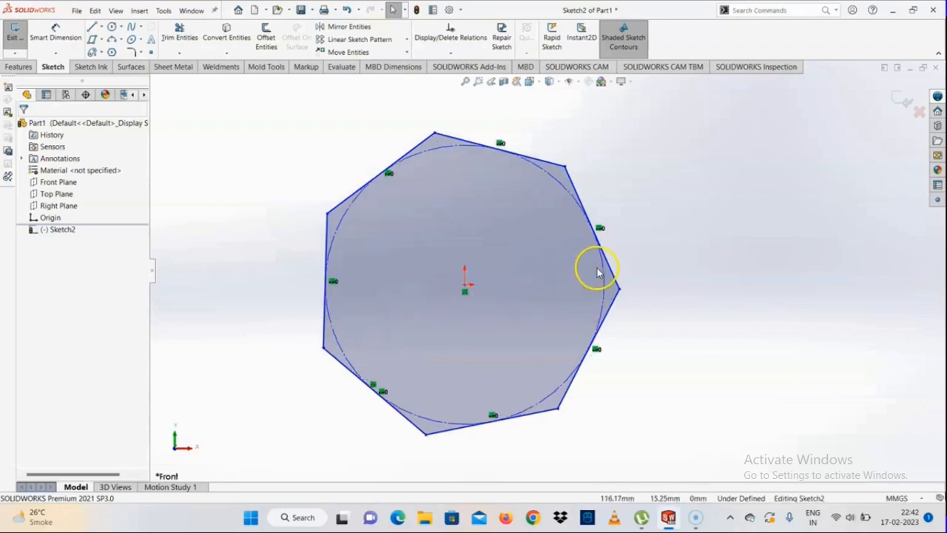
left_click(323, 332)
scroll(333, 303, "down", 3)
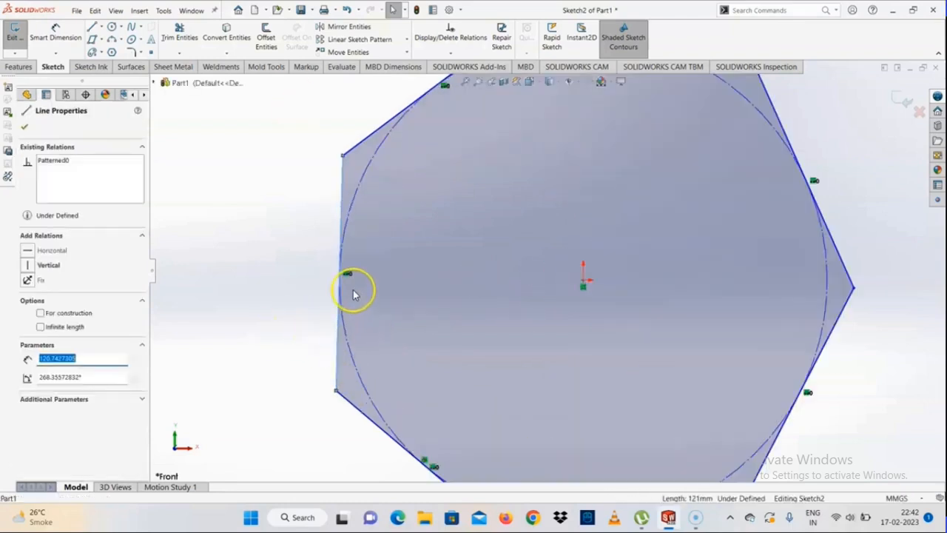
scroll(597, 342, "up", 3)
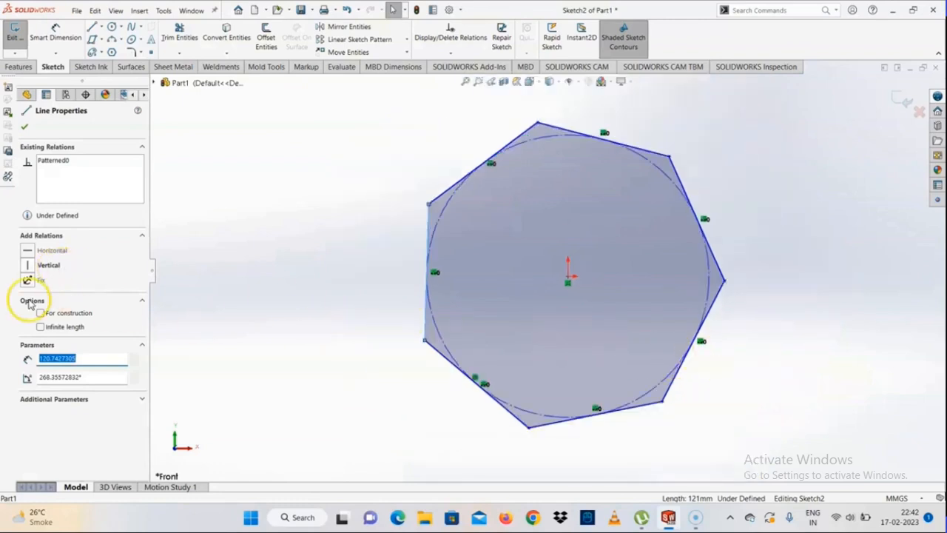
left_click(26, 266)
left_click(305, 295)
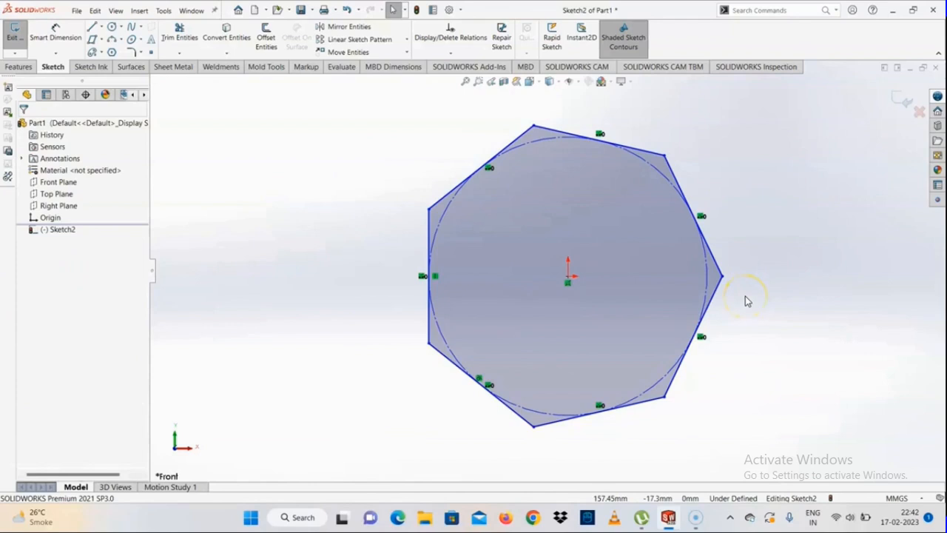
Dimension the heptagon's vertical side to 110 mm with Smart Dimension
left_click(55, 31)
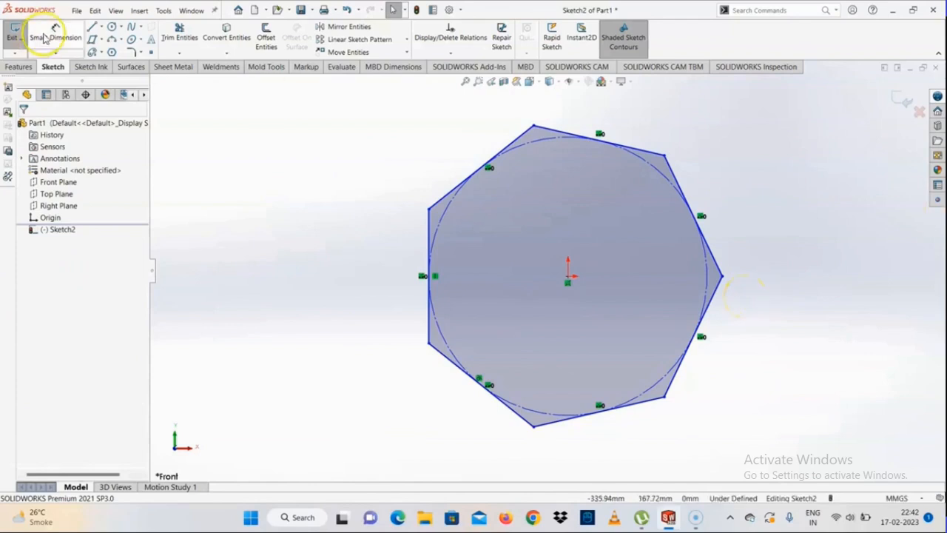
left_click(432, 310)
left_click(368, 284)
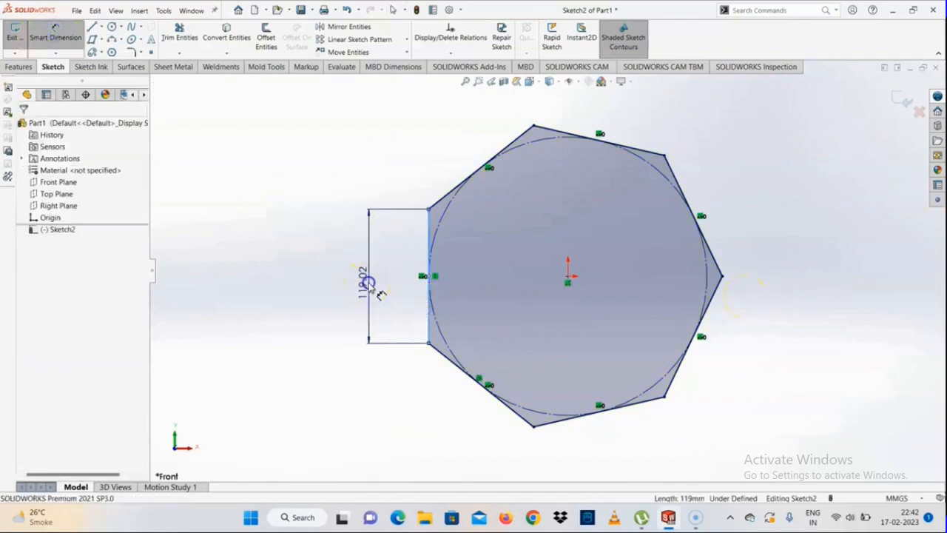
type("110")
key("Return")
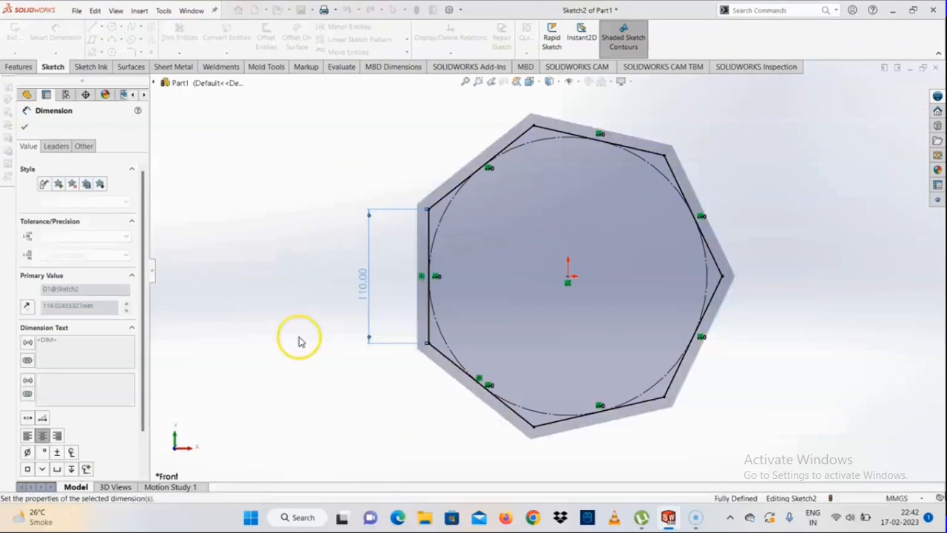
left_click(444, 199)
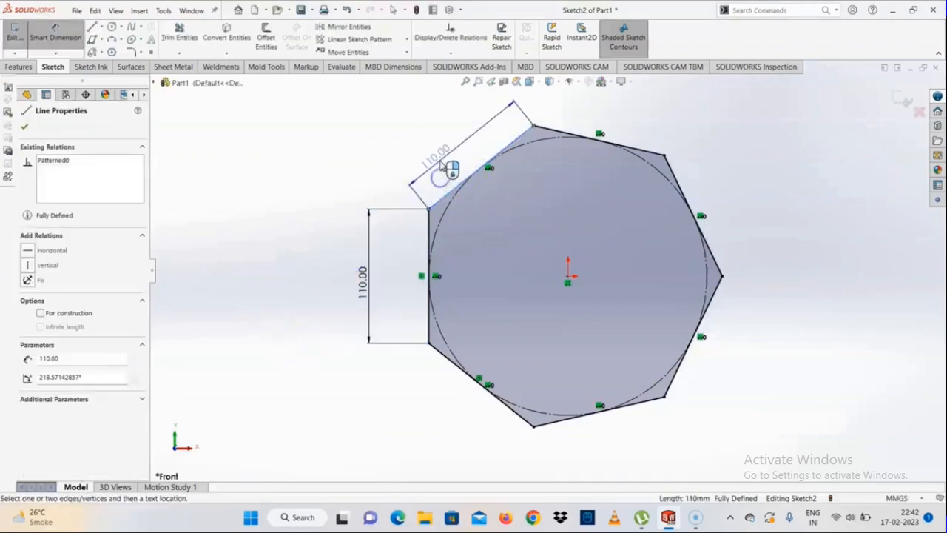
key("Escape")
left_click(49, 30)
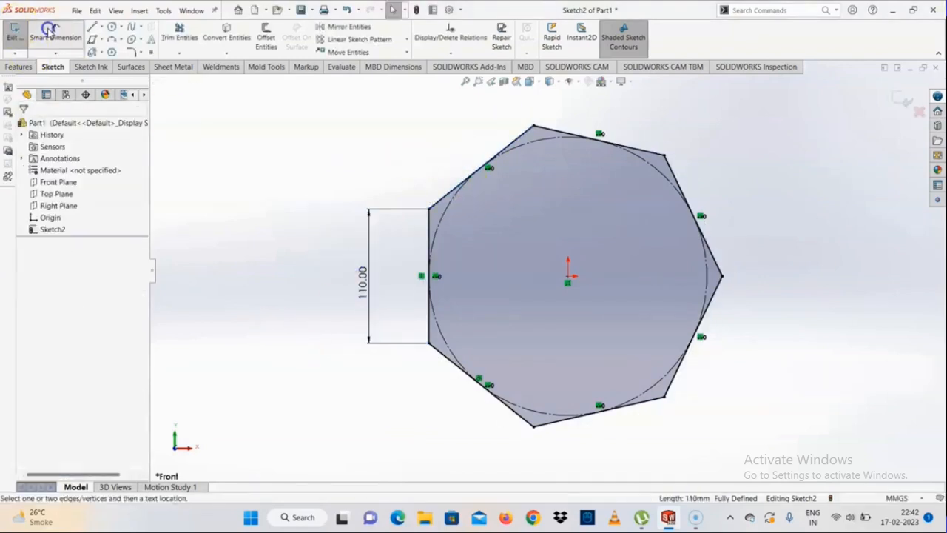
left_click(641, 147)
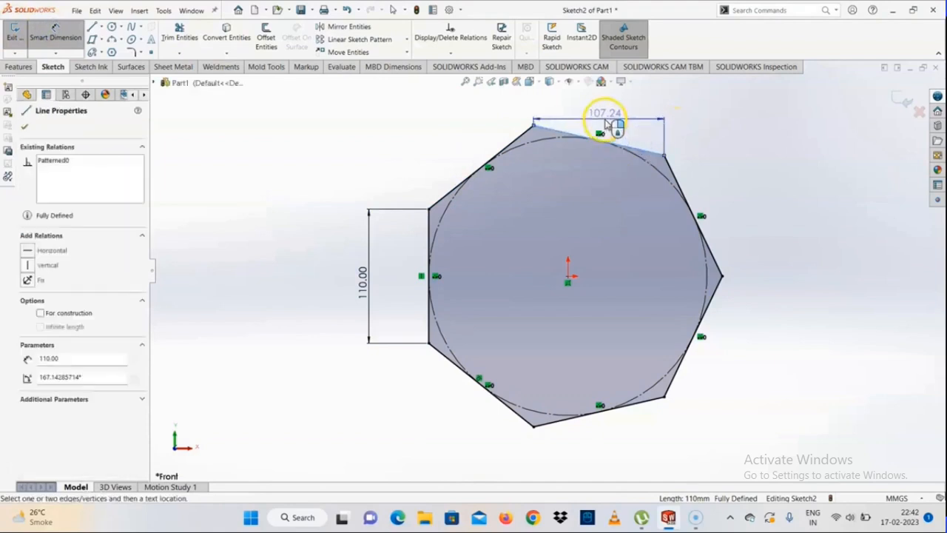
key("Escape")
Examine the vertical and patterned relations on the heptagon's sides and where the sides meet the inscribed circle
scroll(448, 282, "down", 3)
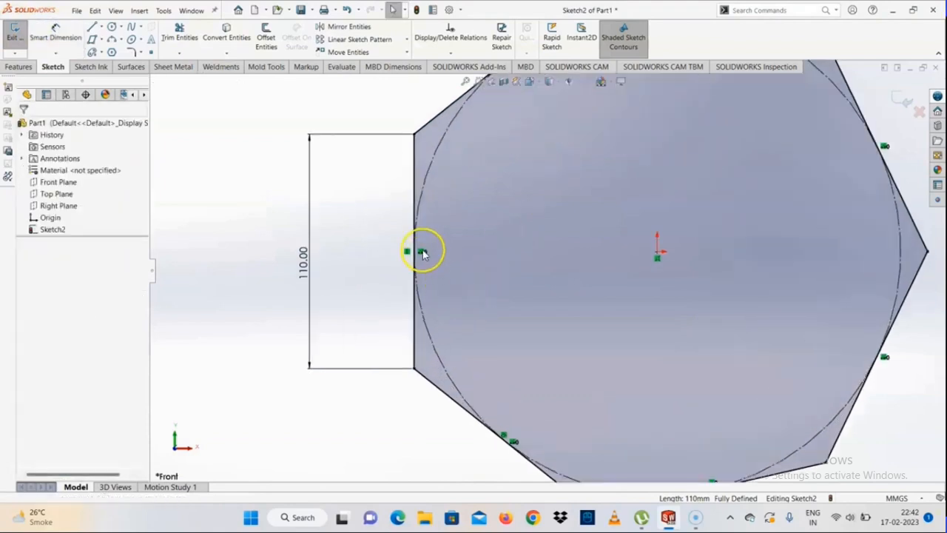
key("f")
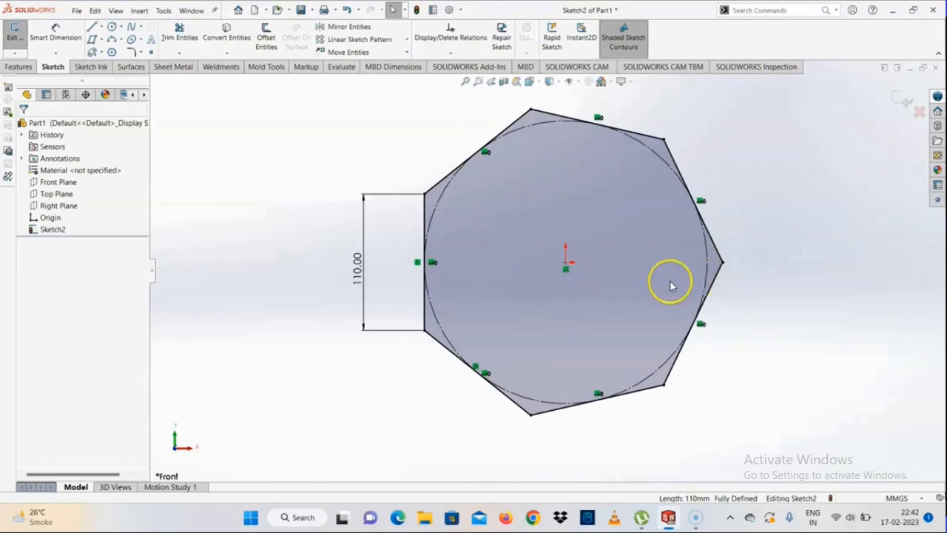
scroll(393, 288, "down", 3)
scroll(482, 269, "down", 1)
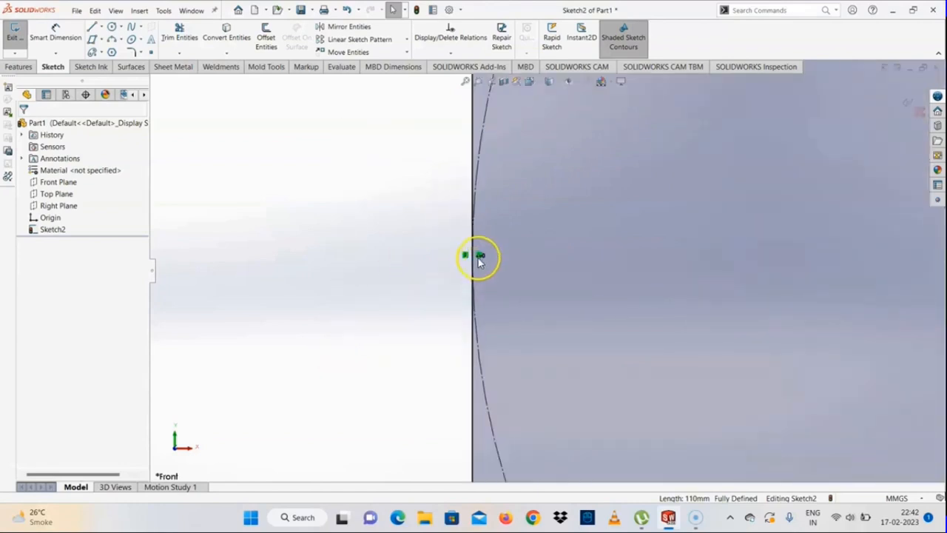
scroll(478, 259, "down", 3)
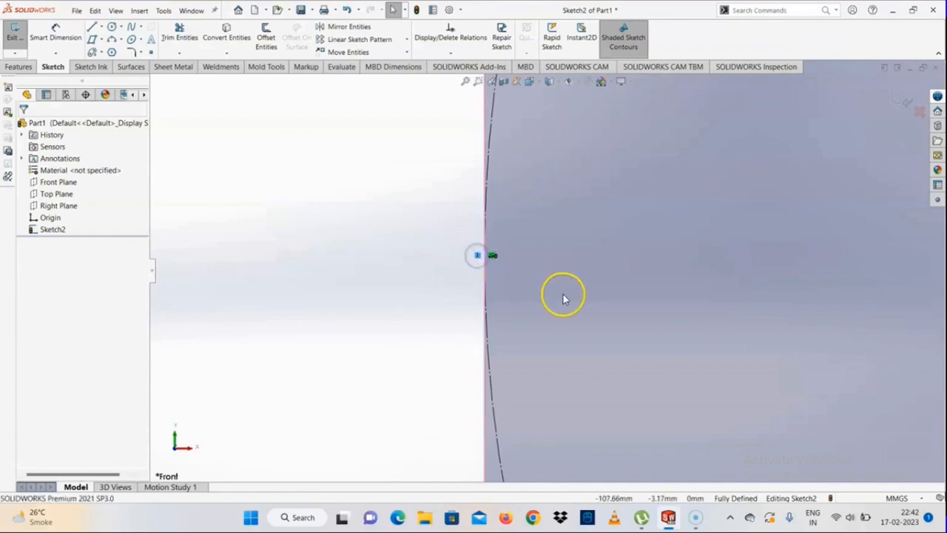
scroll(564, 296, "up", 5)
scroll(646, 276, "down", 2)
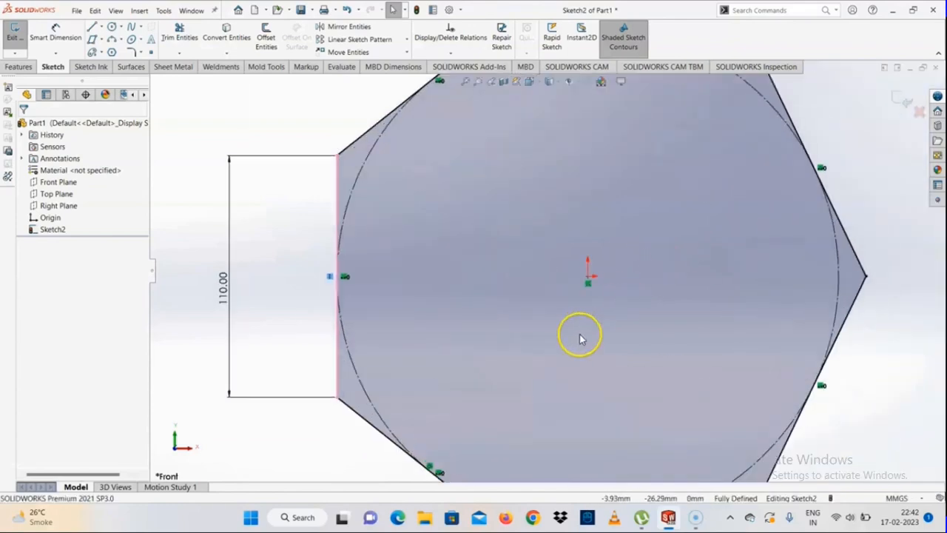
scroll(366, 311, "down", 4)
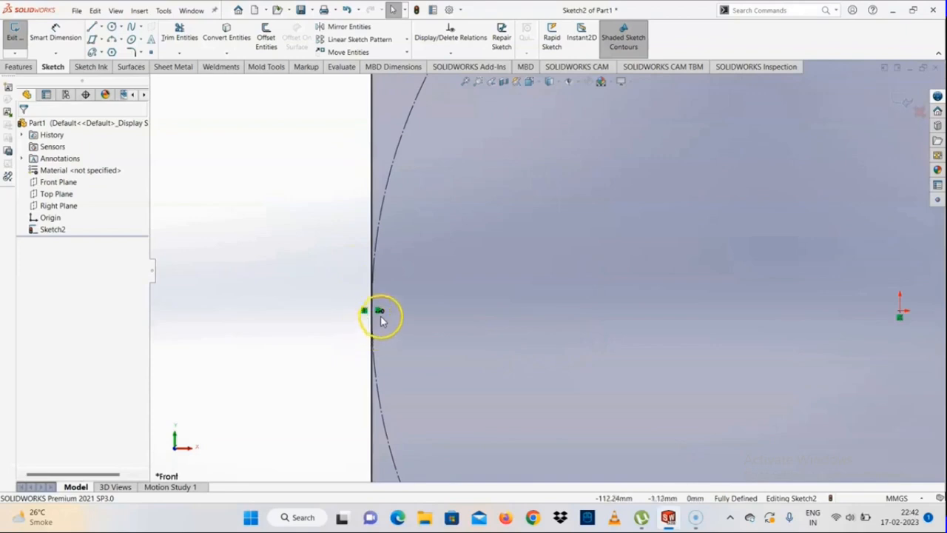
scroll(380, 313, "down", 2)
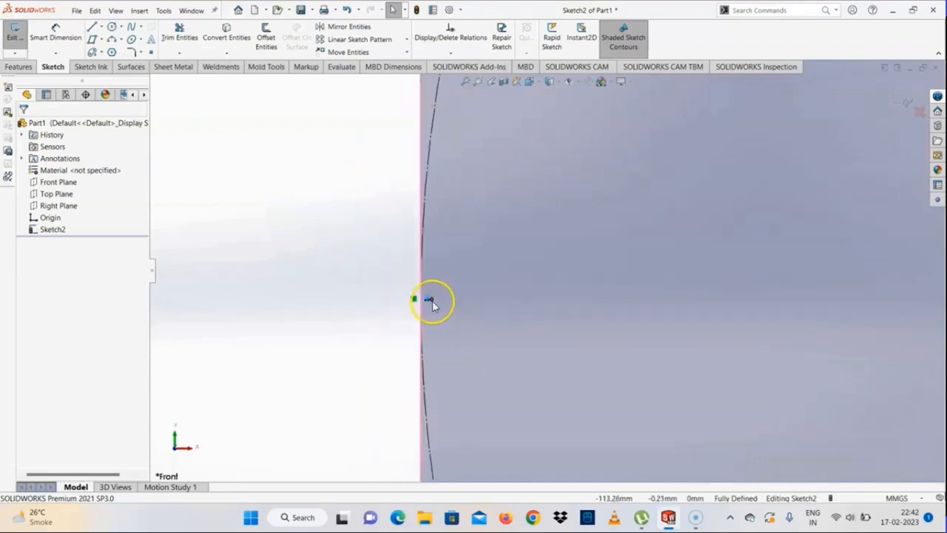
scroll(473, 281, "up", 3)
scroll(588, 185, "down", 6)
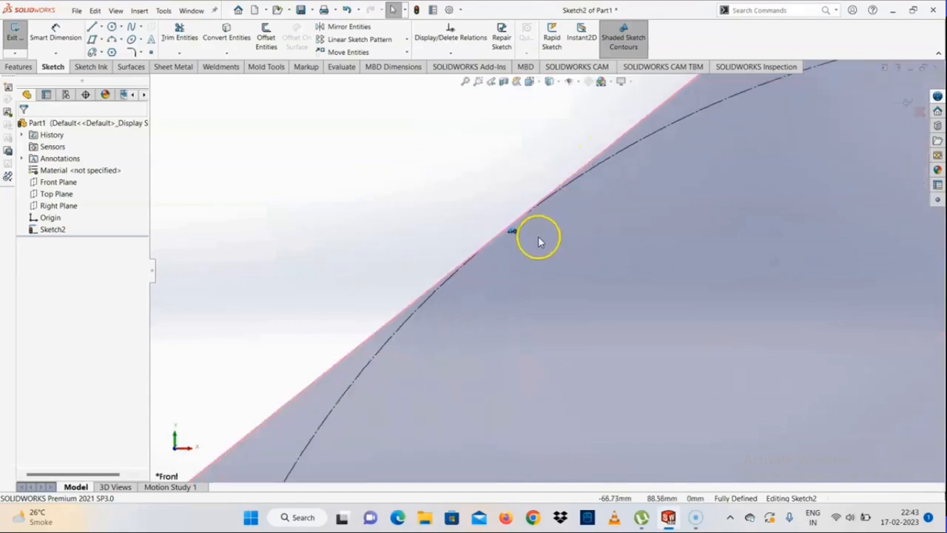
scroll(511, 238, "down", 1)
scroll(509, 239, "down", 3)
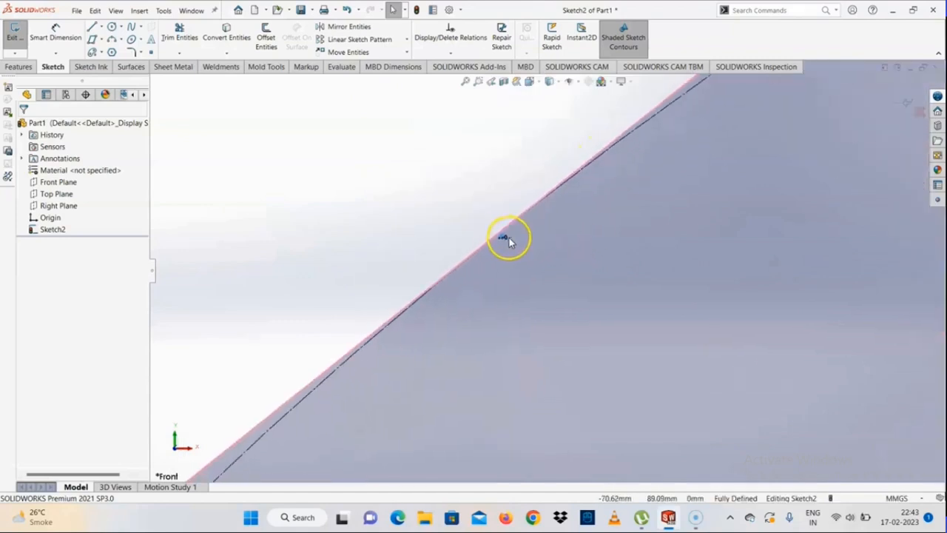
scroll(513, 241, "down", 5)
scroll(381, 278, "down", 2)
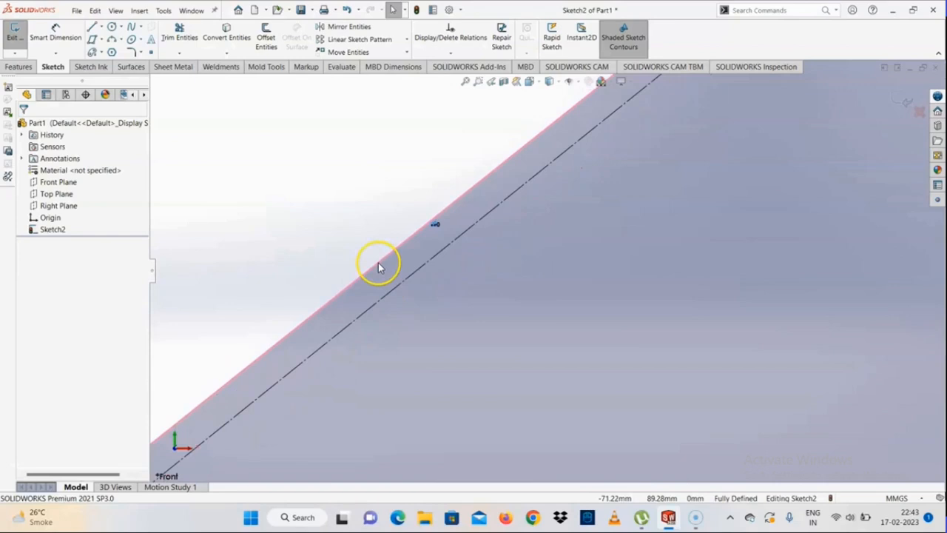
scroll(548, 280, "up", 4)
scroll(599, 296, "up", 6)
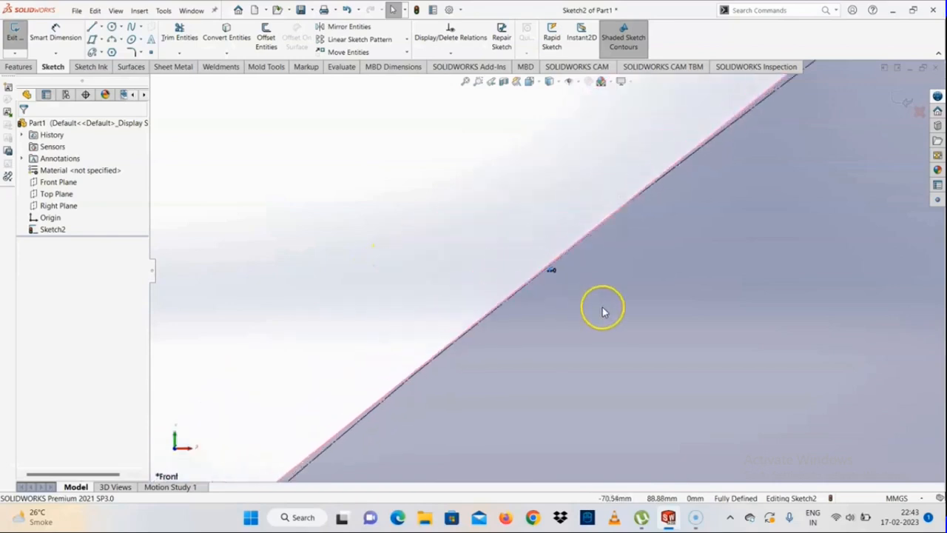
scroll(606, 294, "down", 3)
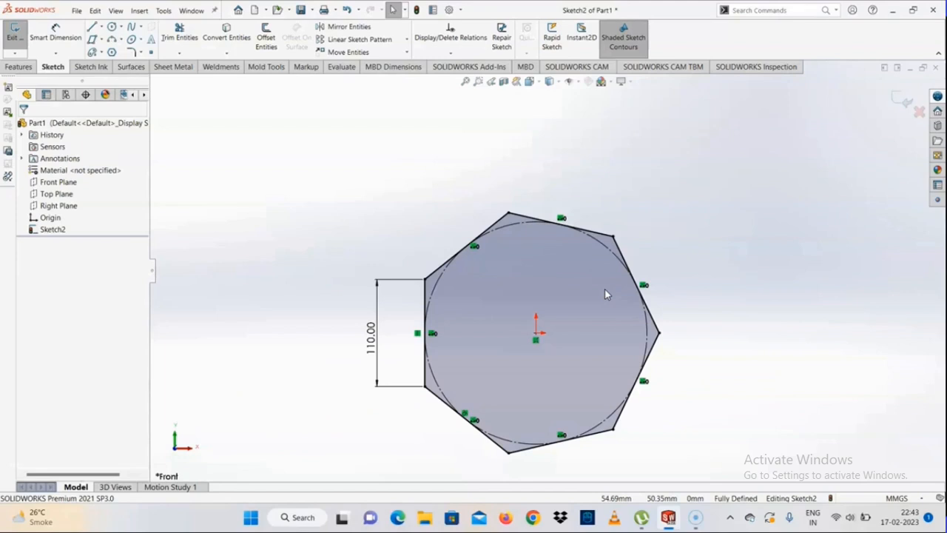
scroll(633, 287, "up", 4)
scroll(629, 289, "down", 3)
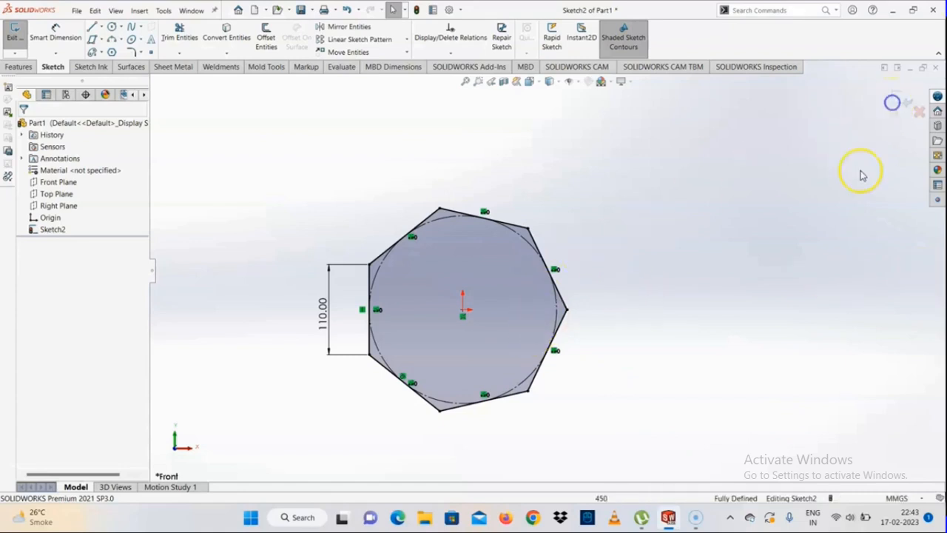
Exit the sketch and delete the dimensioned heptagon sketch from the part
left_click(919, 110)
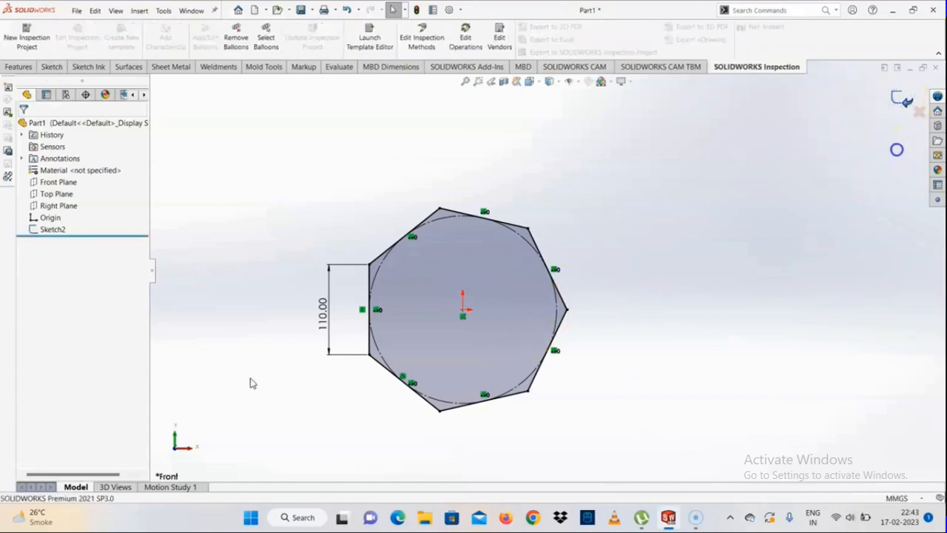
left_click(42, 231)
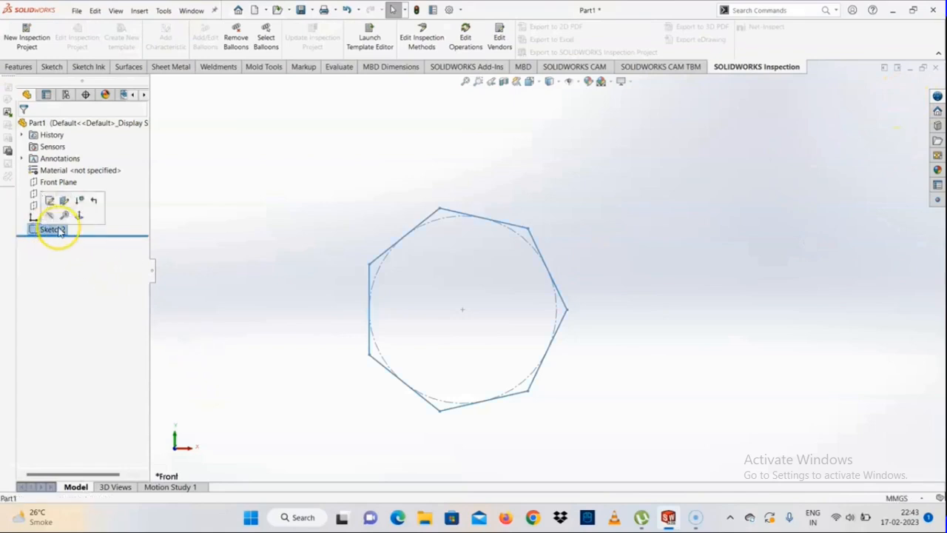
key("Delete")
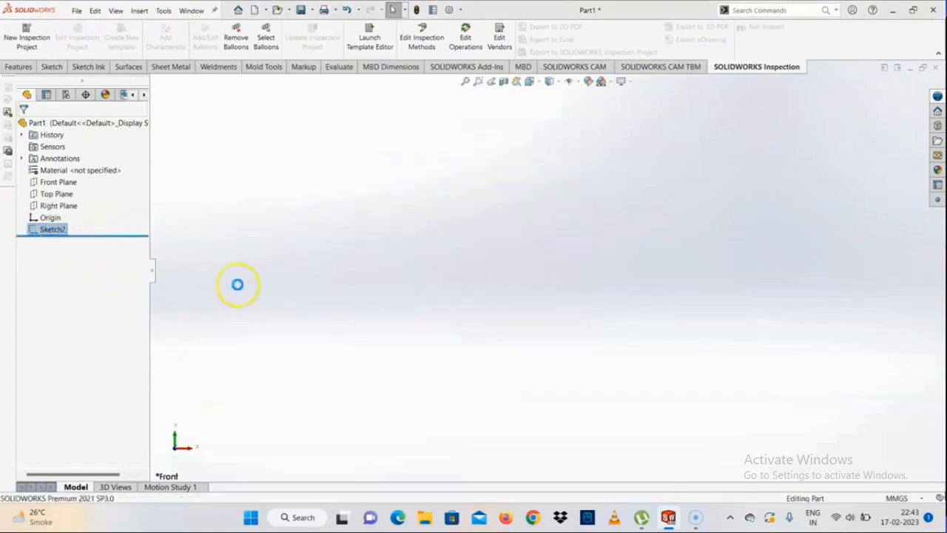
On the Front Plane, sketch a 7-sided polygon with a circumscribed construction circle of about 162 mm radius, centred on the origin
left_click(57, 183)
left_click(80, 160)
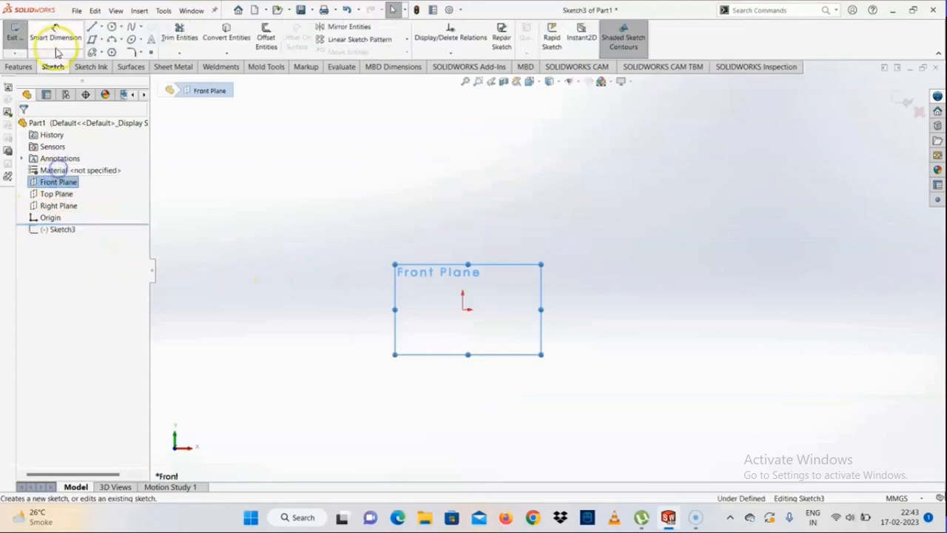
left_click(113, 52)
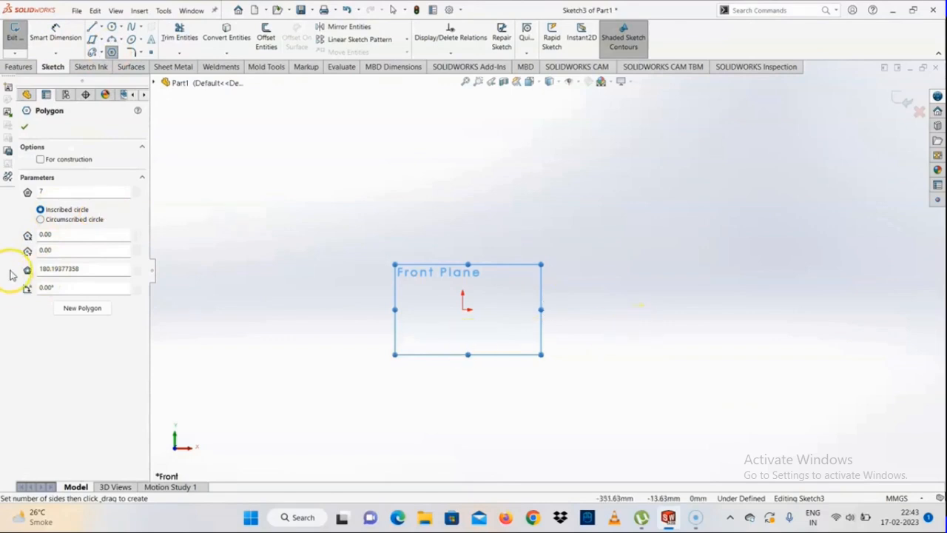
left_click(59, 220)
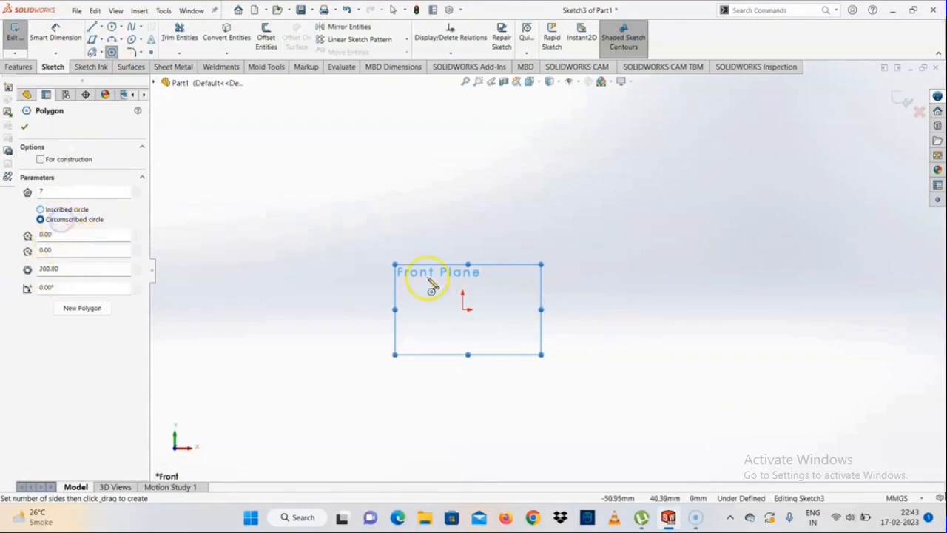
left_click(462, 309)
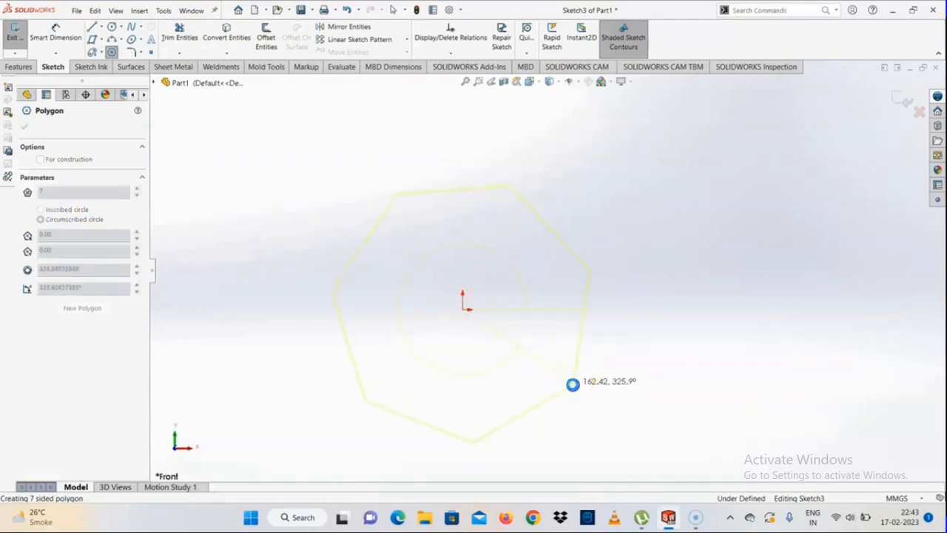
left_click(572, 383)
key("Escape")
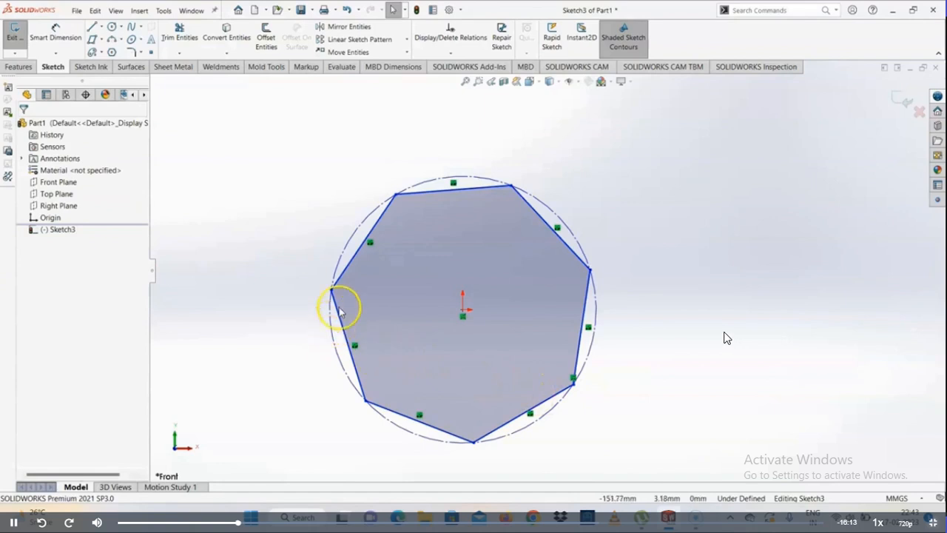
Add a Horizontal relation to the heptagon's nearly level upper side
left_click(448, 189)
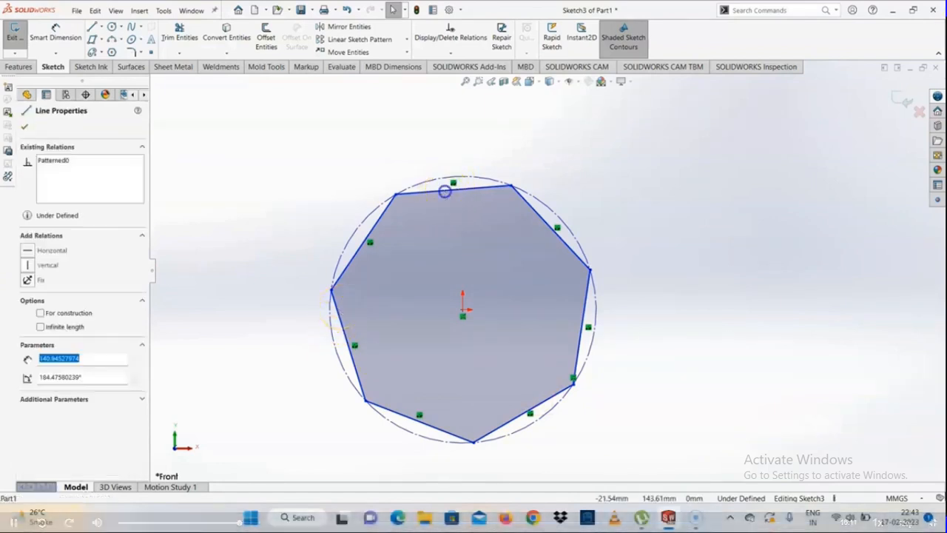
left_click(476, 153)
left_click(676, 229)
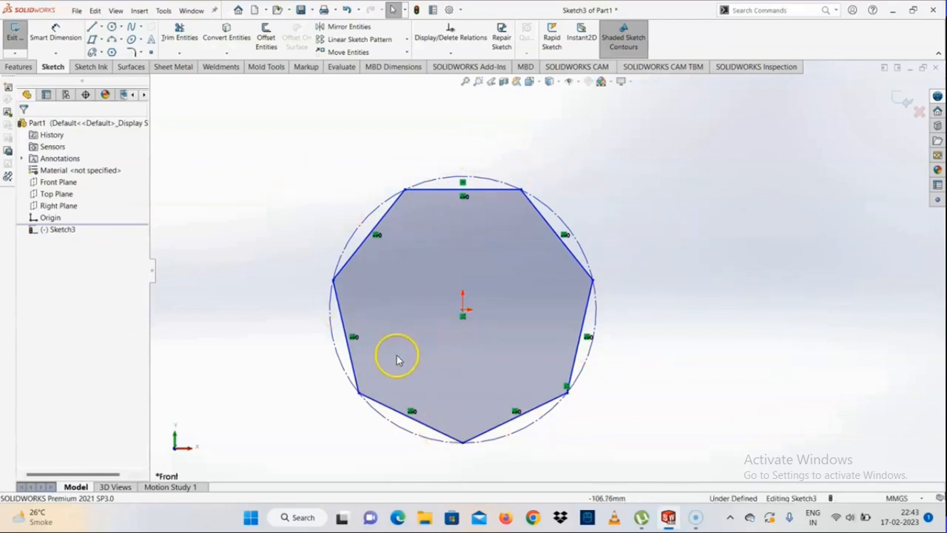
Examine the horizontal and patterned relations on the heptagon's sides and how its corners meet the circumscribed circle
double_click(355, 337)
left_click(67, 269)
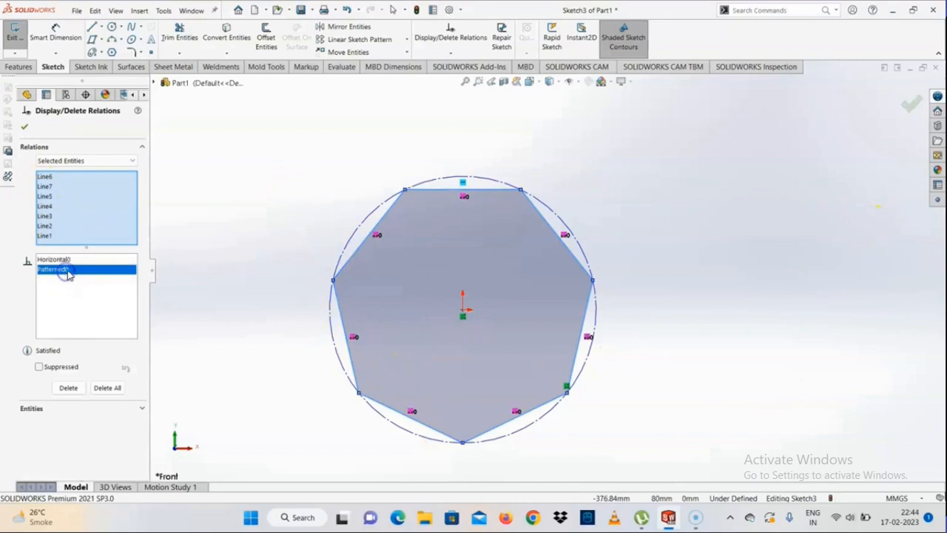
right_click(69, 272)
left_click(273, 346)
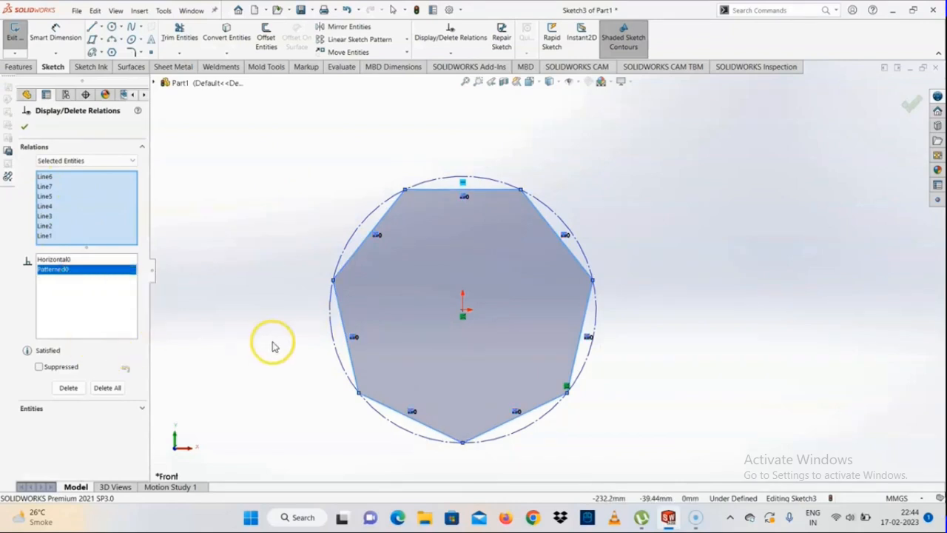
key("Escape")
left_click(273, 279)
scroll(658, 323, "up", 5)
scroll(574, 219, "down", 4)
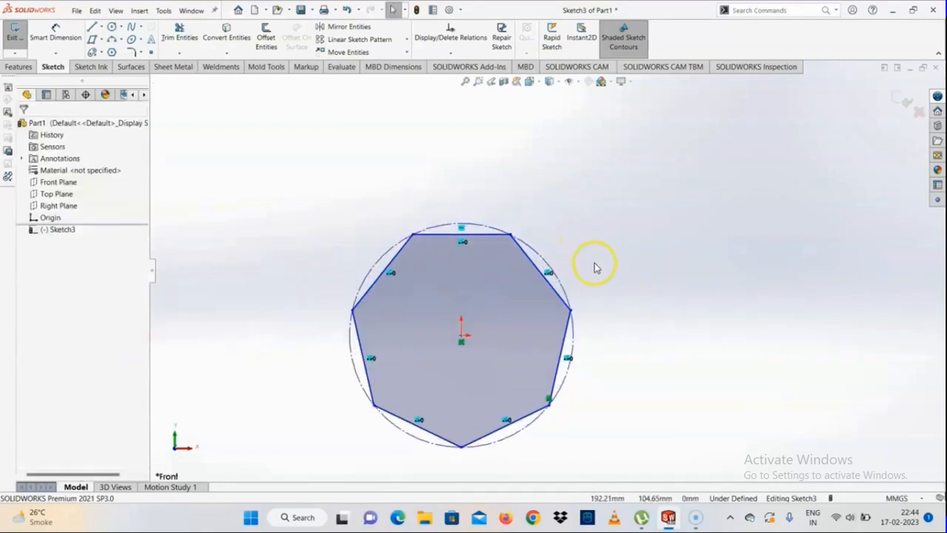
scroll(577, 283, "down", 2)
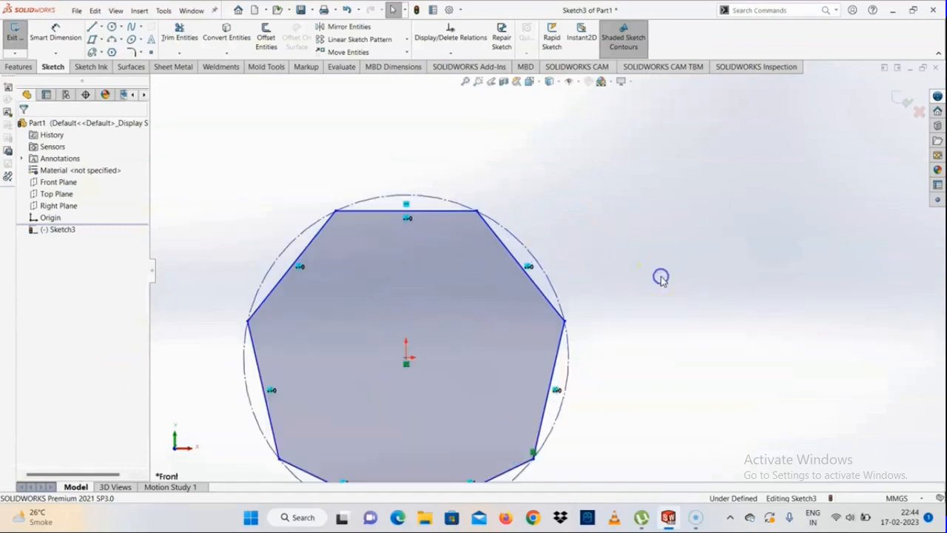
scroll(456, 269, "down", 2)
scroll(637, 270, "up", 3)
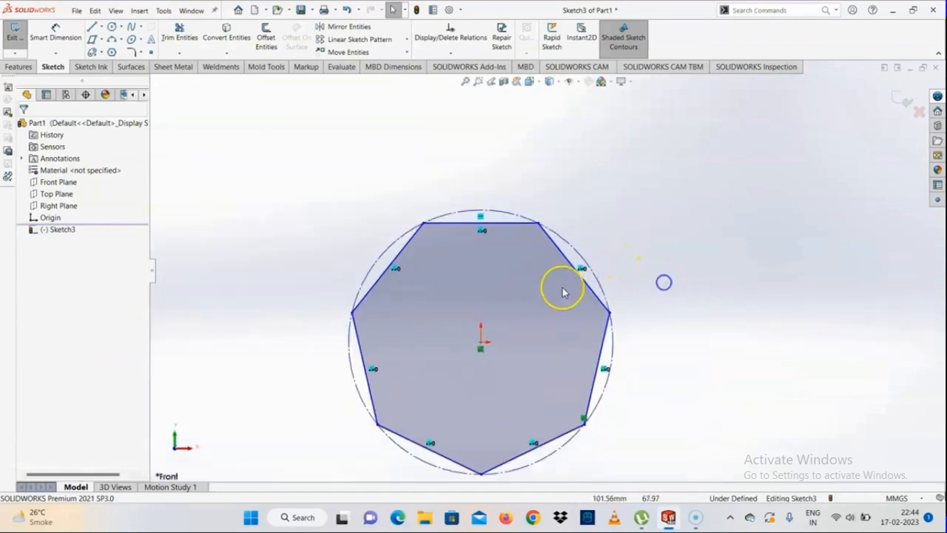
scroll(563, 292, "down", 2)
left_click(607, 252)
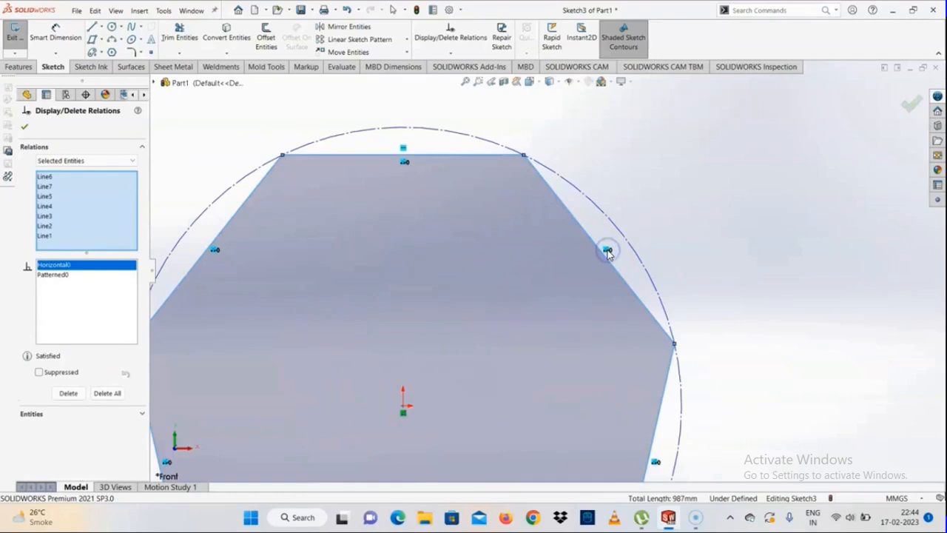
left_click(42, 278)
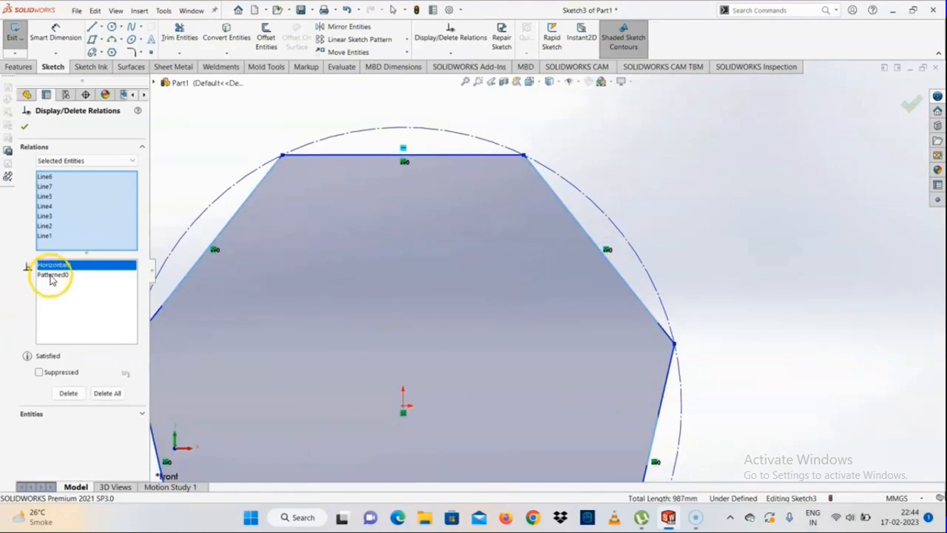
scroll(437, 307, "up", 3)
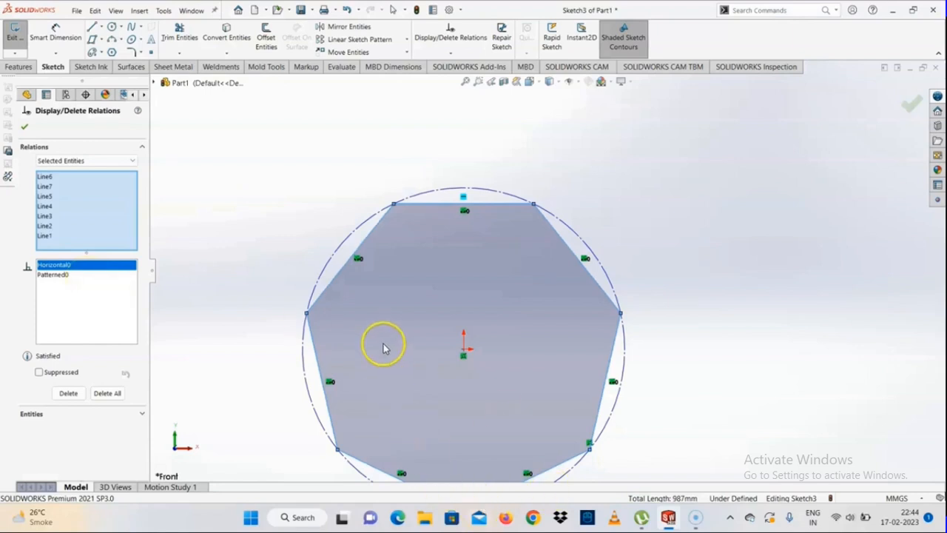
scroll(403, 354, "up", 2)
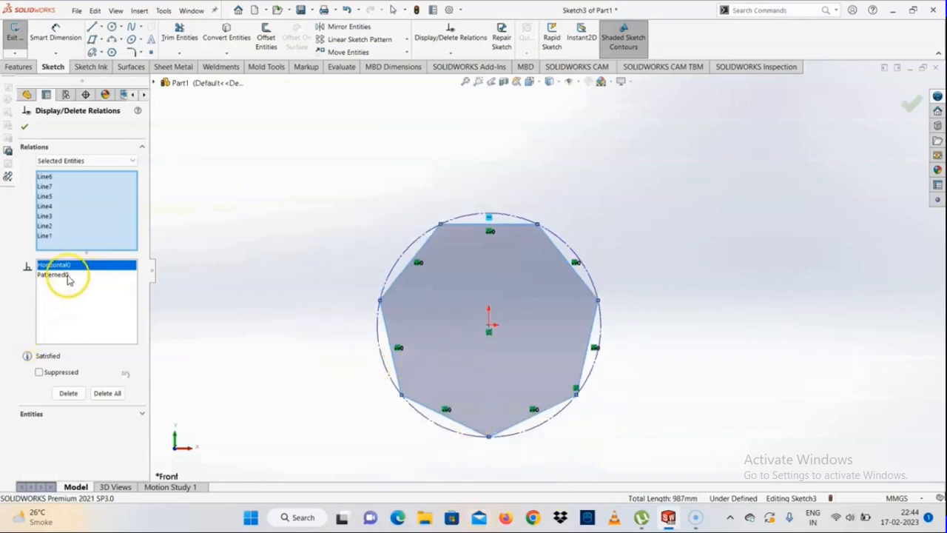
scroll(575, 360, "down", 3)
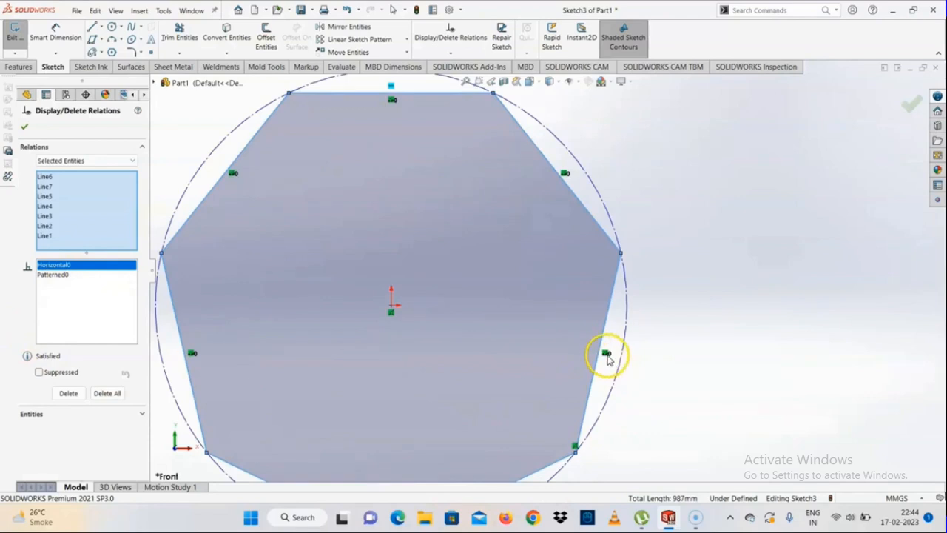
scroll(605, 355, "down", 4)
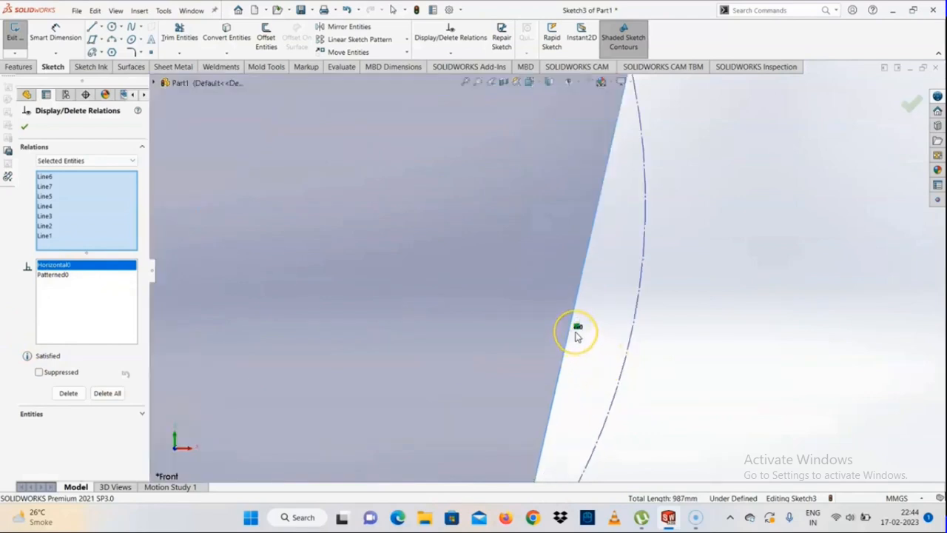
scroll(577, 334, "up", 5)
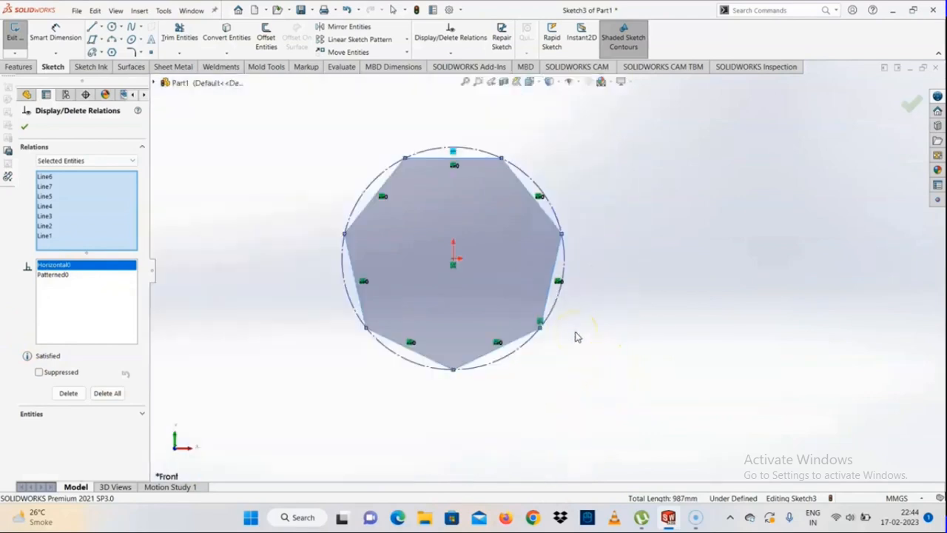
left_click(25, 127)
Delete the whole heptagon with its construction circle and exit the sketch
left_click_drag(674, 171, 302, 396)
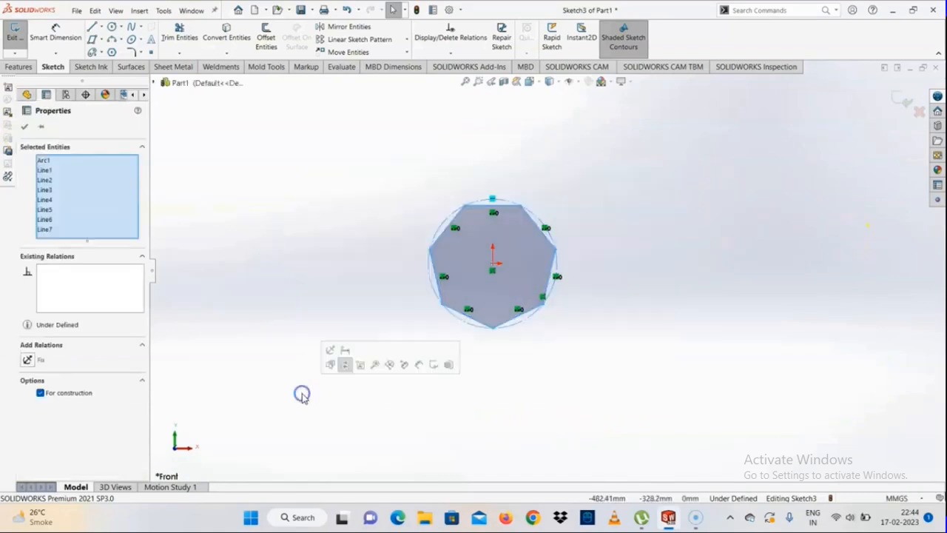
key("Delete")
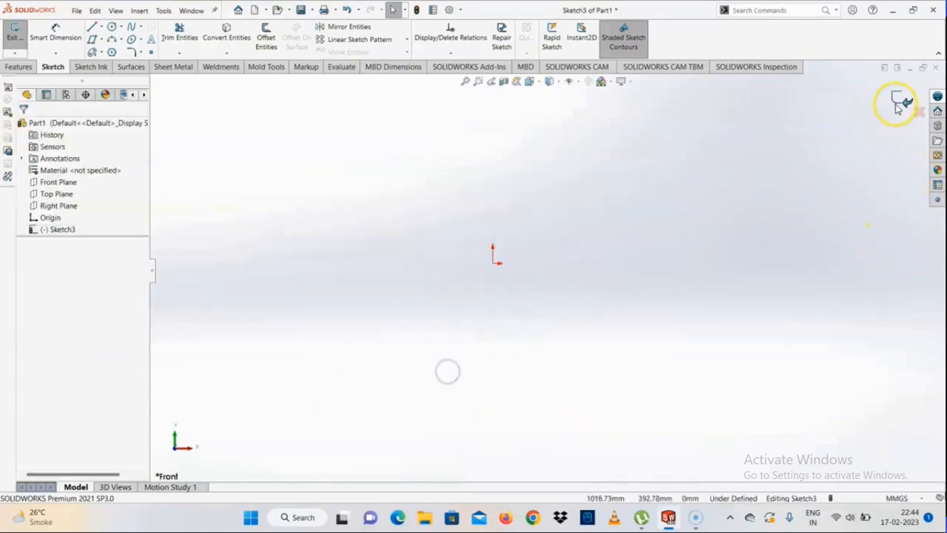
left_click(900, 101)
Start a sketch on the Front Plane and draw a center rectangle about 266 by 259 mm, centred on the origin
left_click(52, 182)
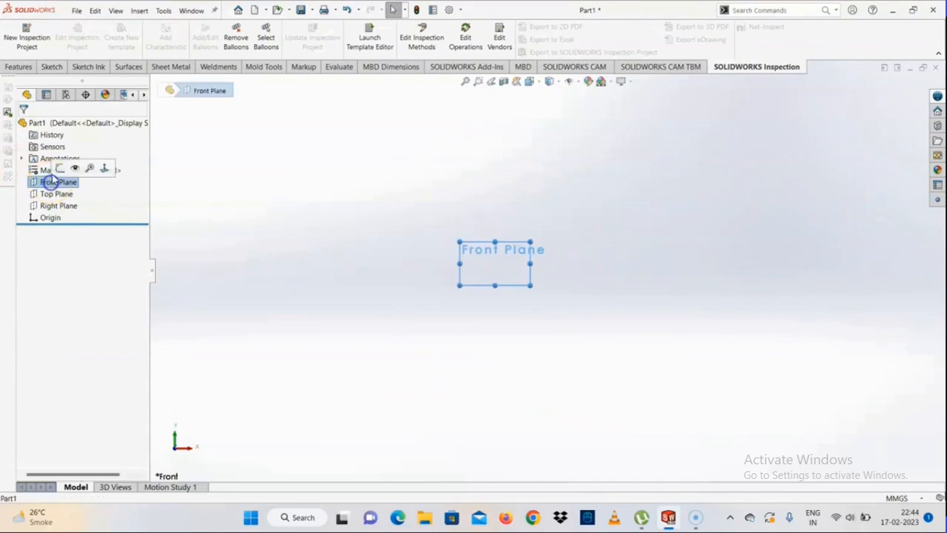
left_click(53, 170)
scroll(591, 251, "down", 3)
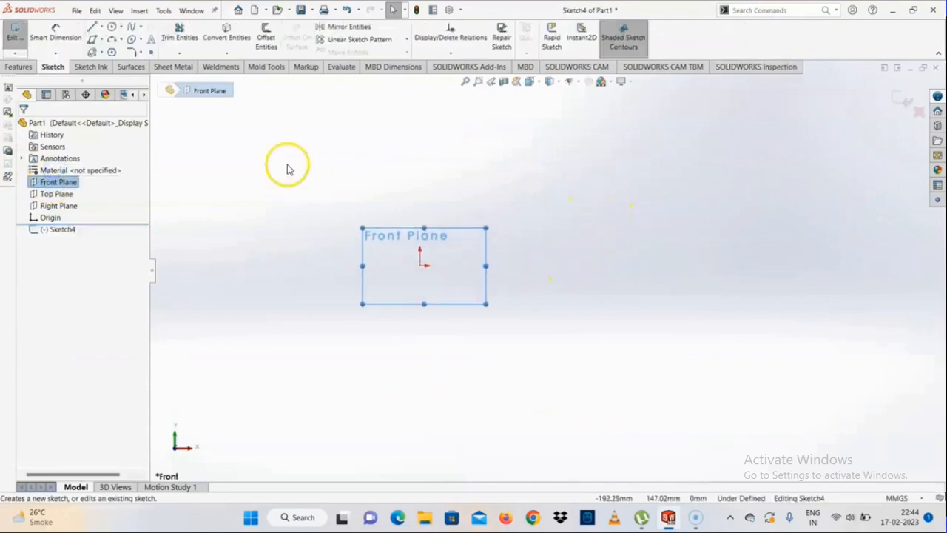
left_click(140, 53)
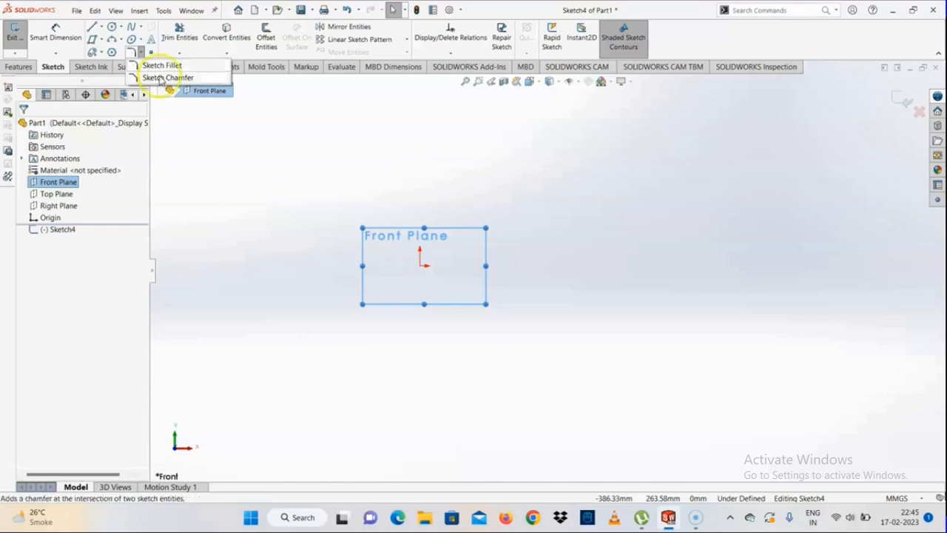
left_click(554, 305)
left_click(99, 40)
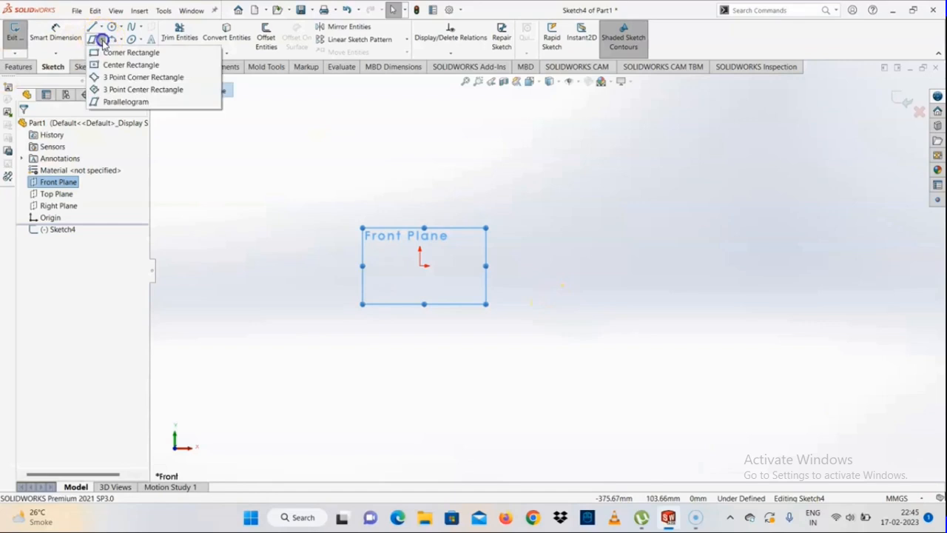
left_click(119, 64)
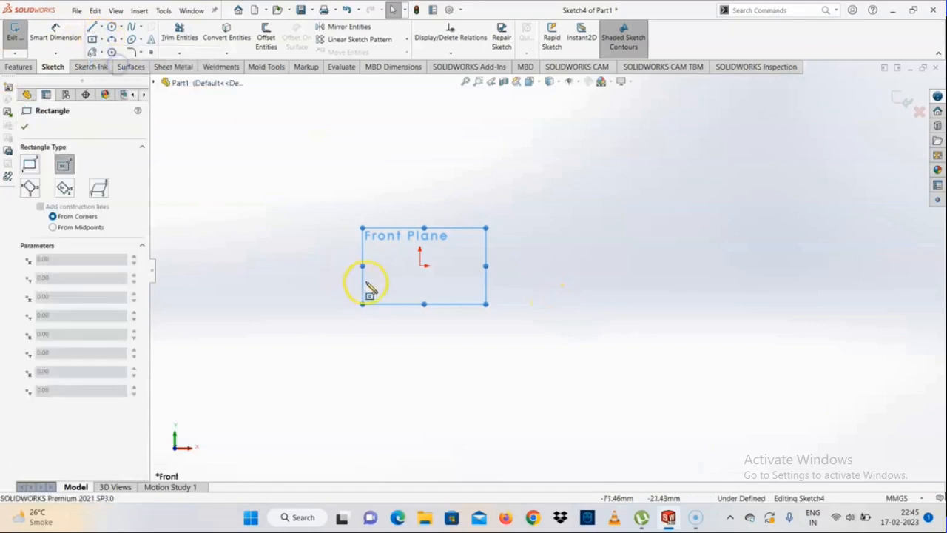
left_click(419, 266)
left_click(512, 356)
right_click(512, 356)
left_click(538, 364)
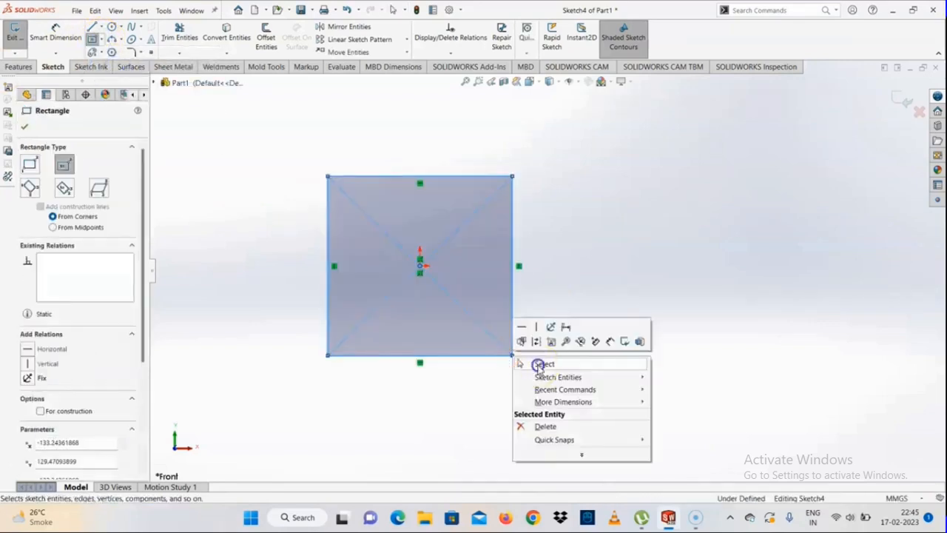
Dimension the rectangle's lower horizontal side to 250 mm with Smart Dimension
left_click(45, 35)
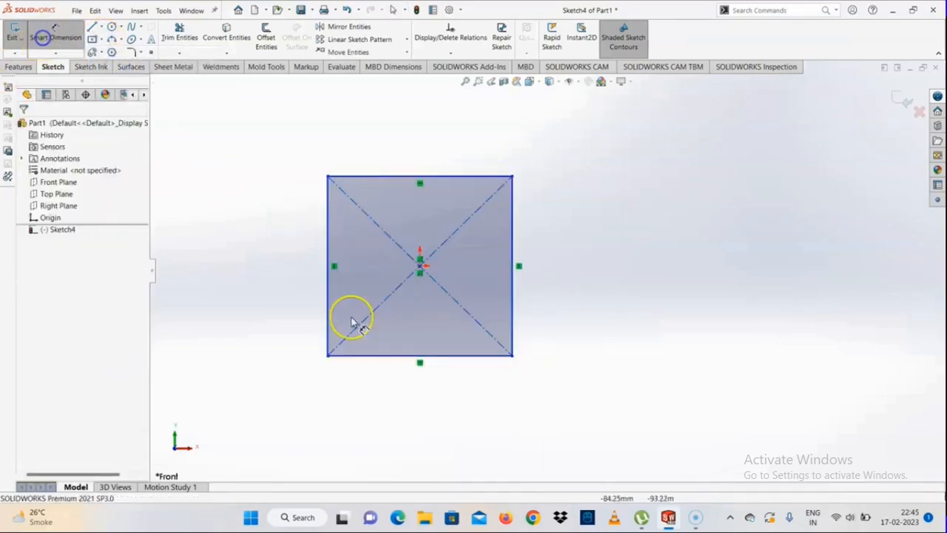
left_click(391, 356)
left_click(401, 398)
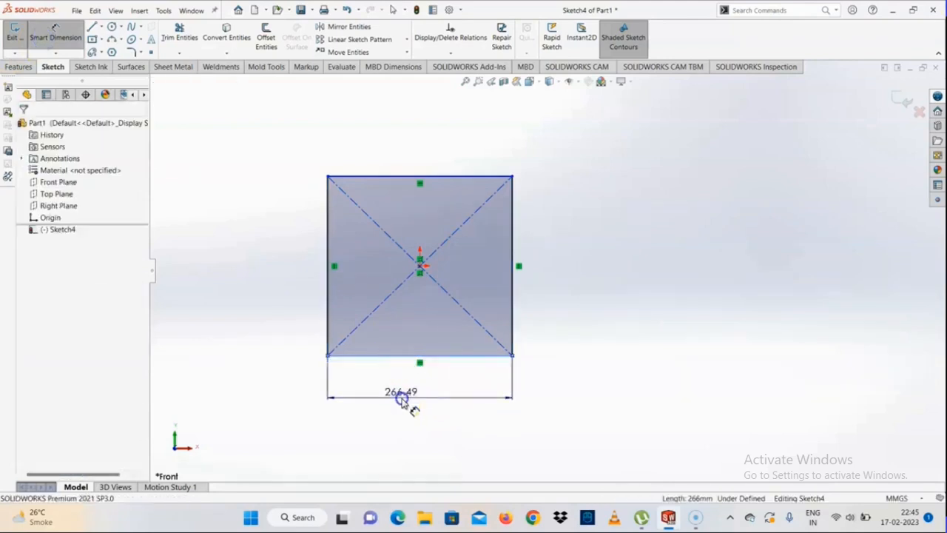
type("250")
key("Return")
key("Escape")
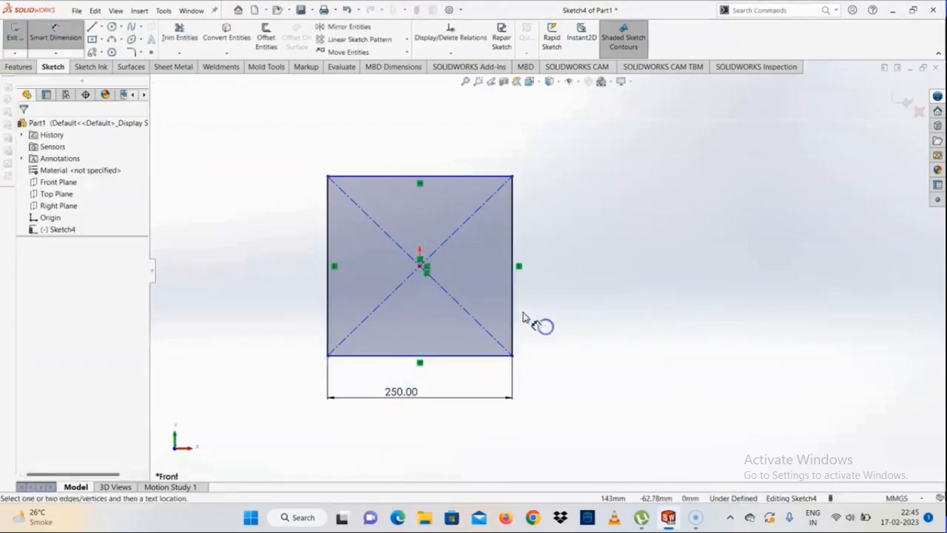
Dimension the rectangle's right vertical side to 250 mm
left_click(515, 311)
left_click(599, 302)
type("250")
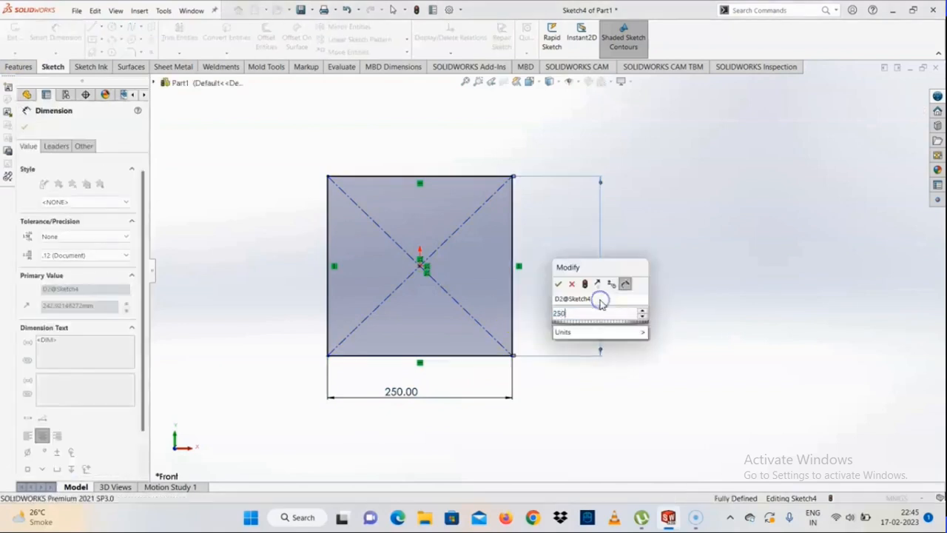
key("Return")
scroll(544, 223, "down", 2)
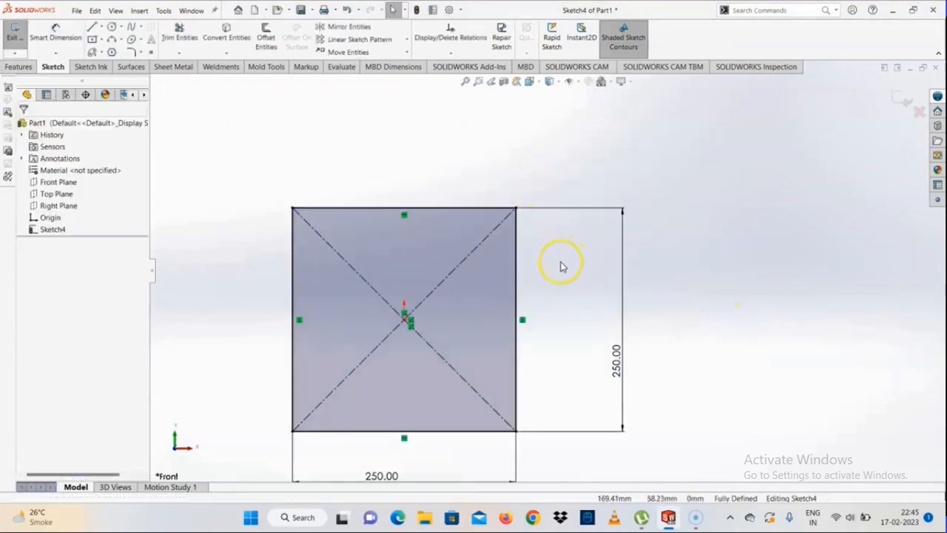
Start a Sketch Fillet and select all four corners of the 250 mm square
left_click(140, 54)
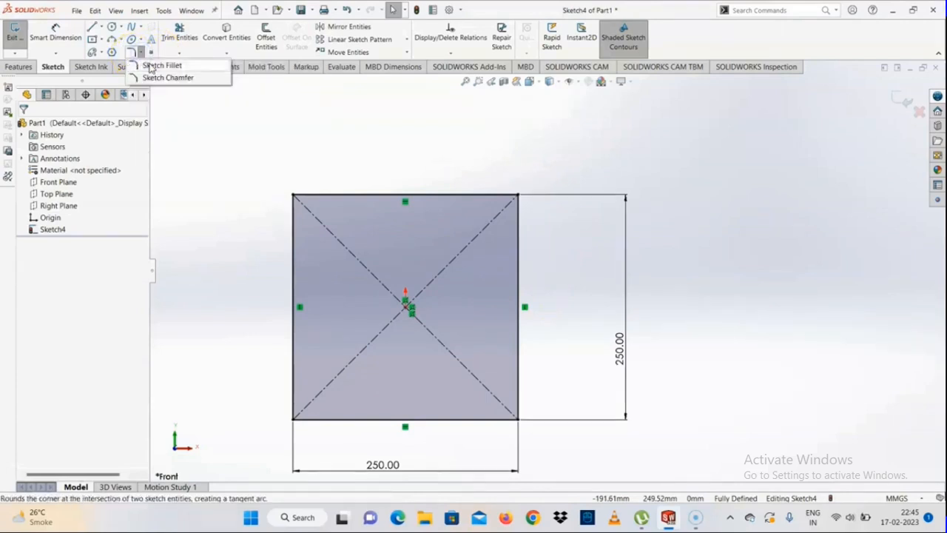
left_click(151, 68)
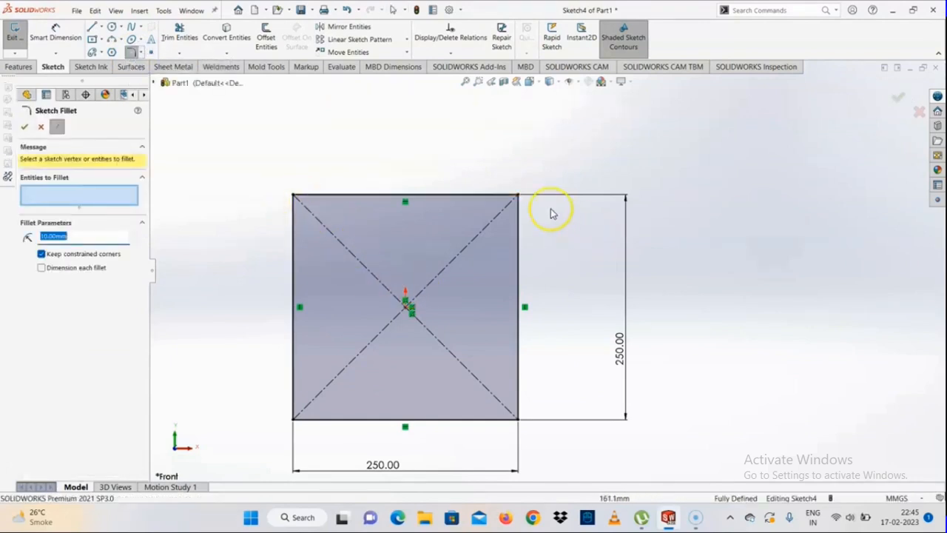
scroll(521, 199, "down", 5)
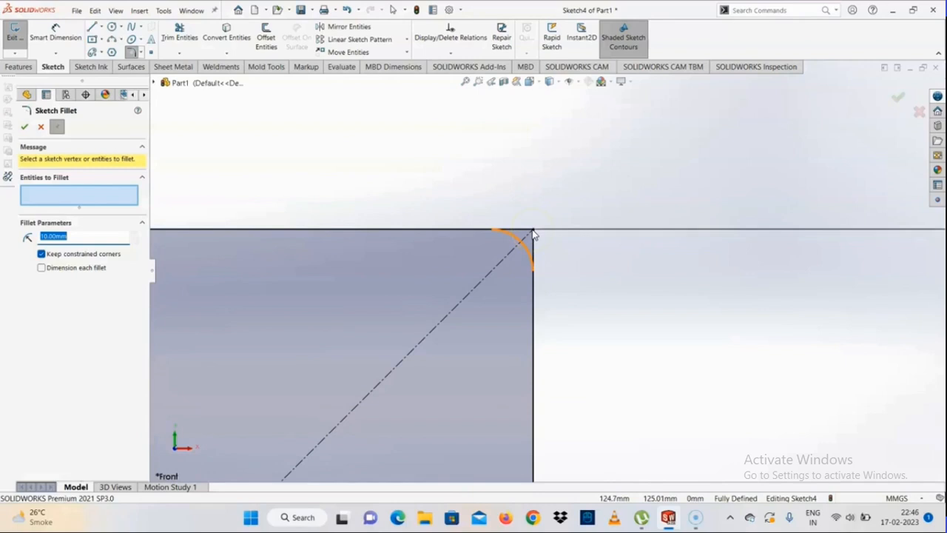
left_click(533, 231)
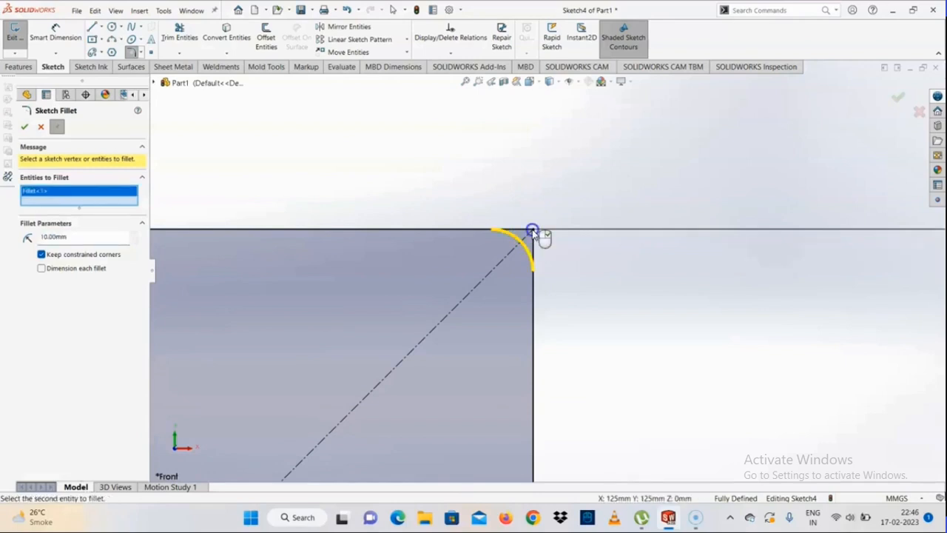
scroll(555, 444, "up", 8)
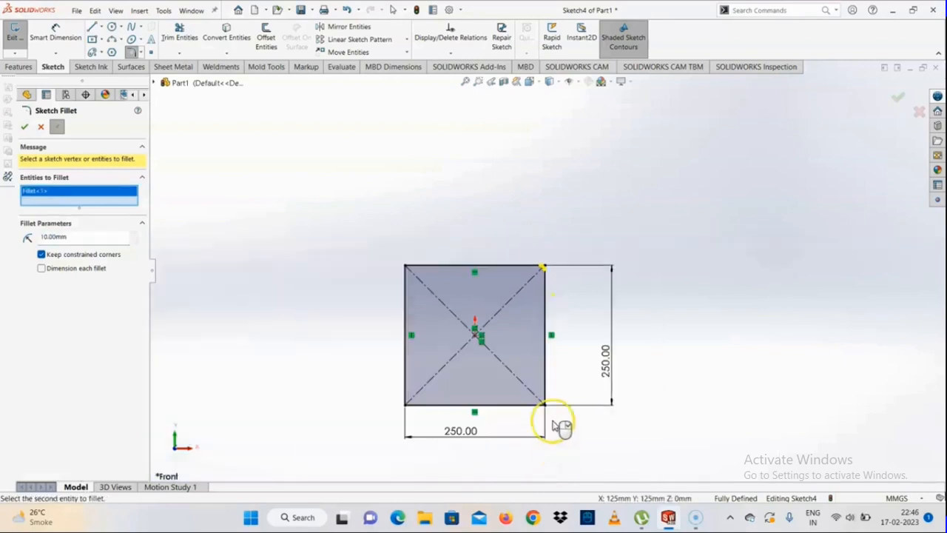
scroll(548, 407, "down", 3)
left_click(541, 401)
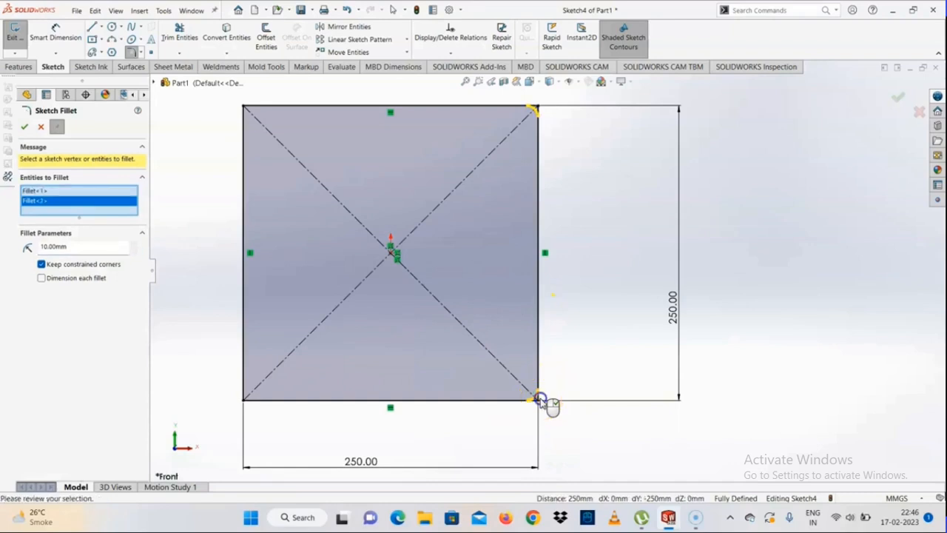
left_click(244, 399)
left_click(245, 109)
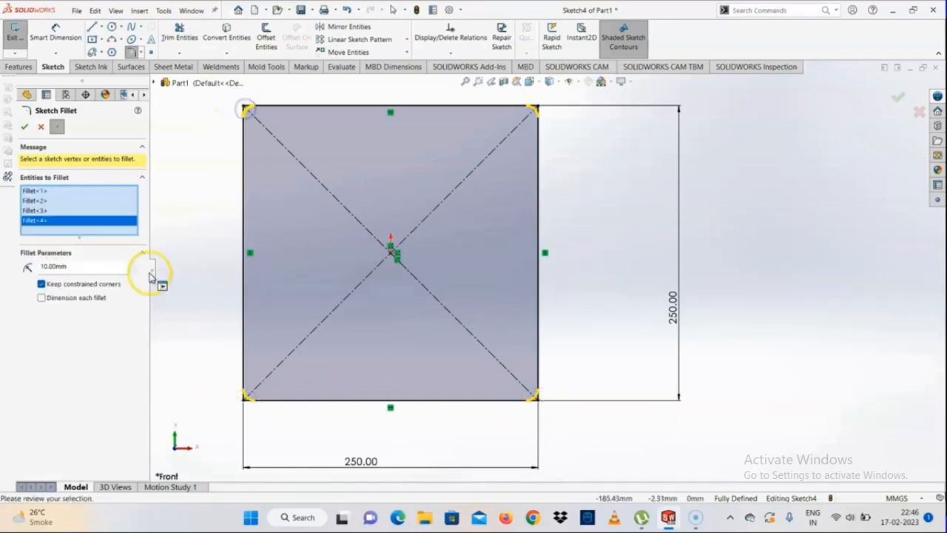
Set the fillet radius to 5 mm and apply it to the four selected corners
left_click_drag(64, 266, 27, 274)
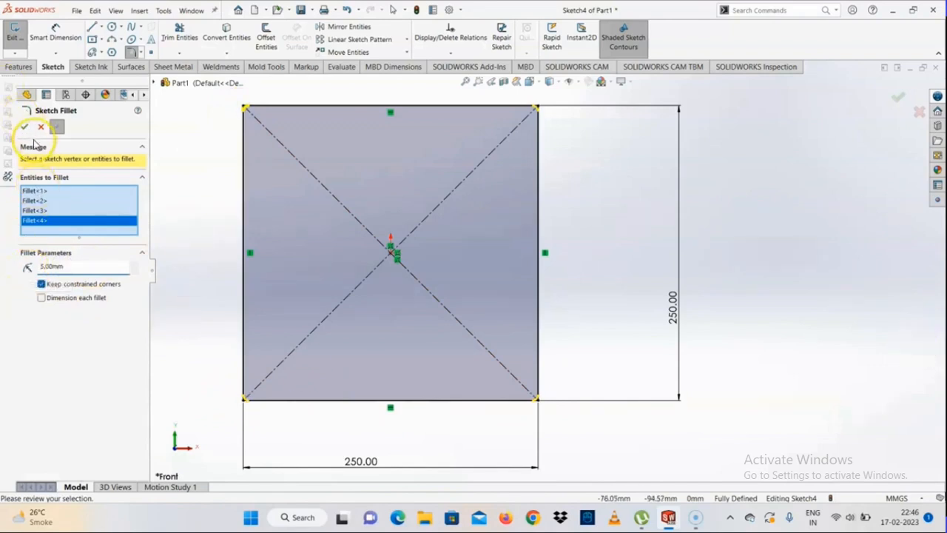
left_click(24, 126)
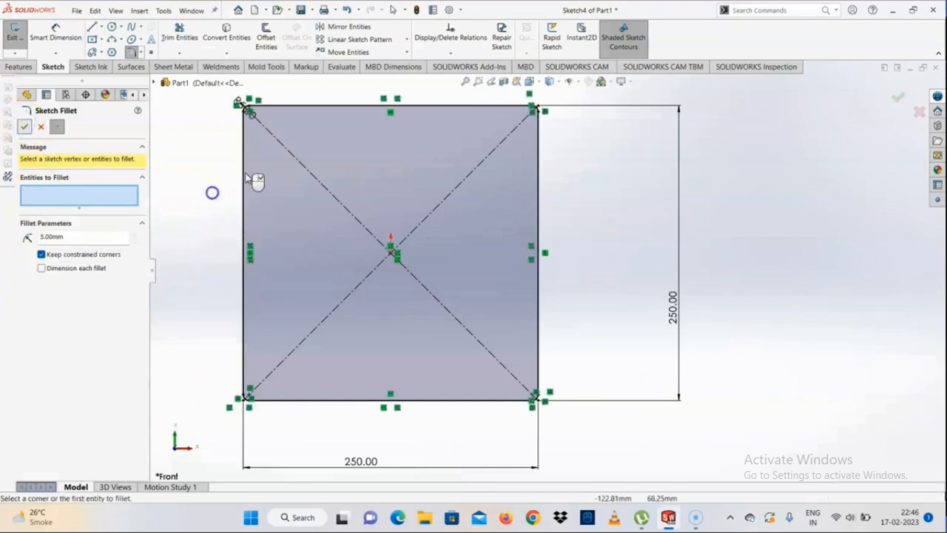
scroll(535, 111, "down", 5)
scroll(603, 153, "down", 2)
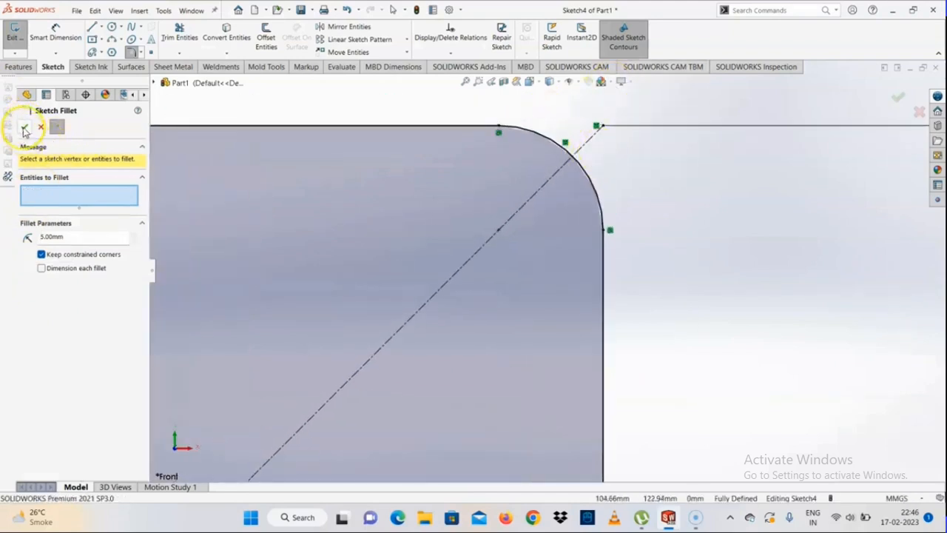
left_click(24, 128)
scroll(585, 315, "up", 3)
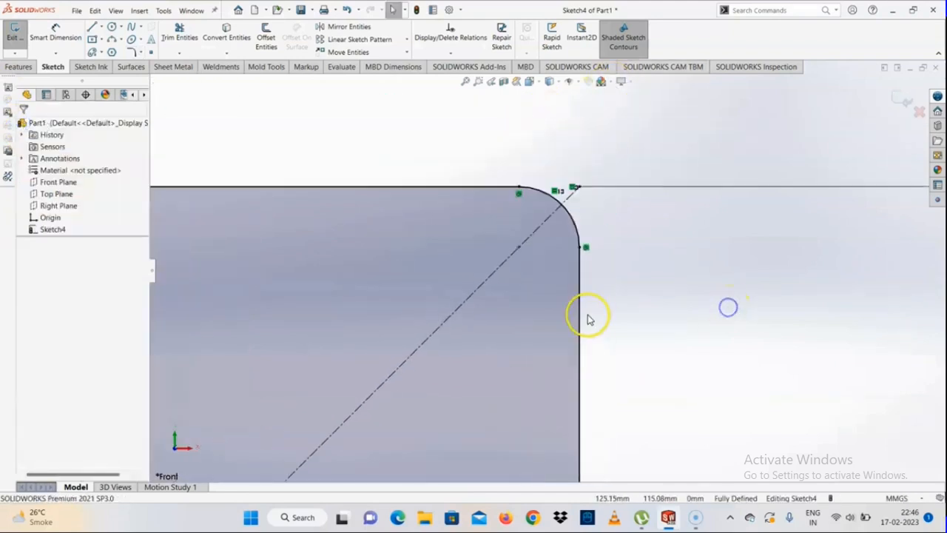
Check the upper-right fillet arc's radius with Smart Dimension without placing a dimension, and inspect the relations at the corners
left_click(53, 37)
left_click(576, 213)
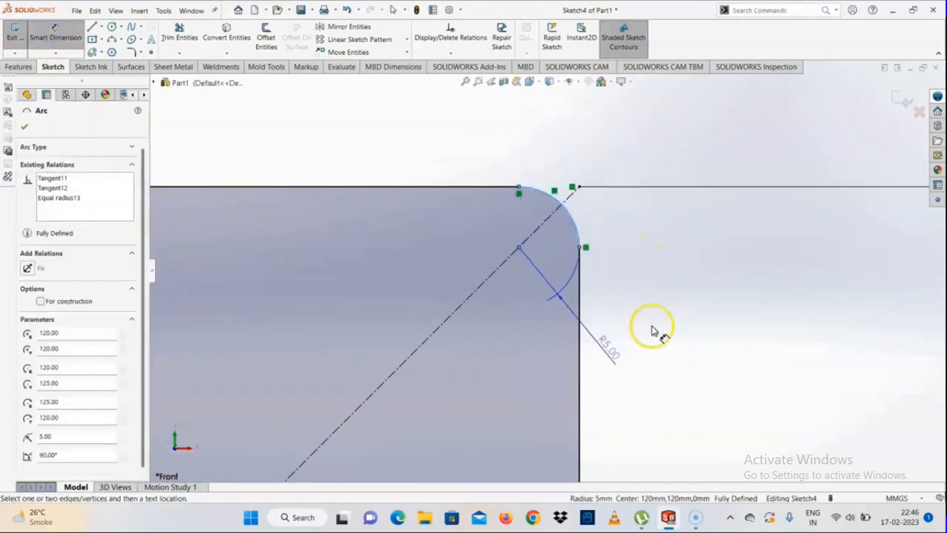
scroll(597, 351, "up", 2)
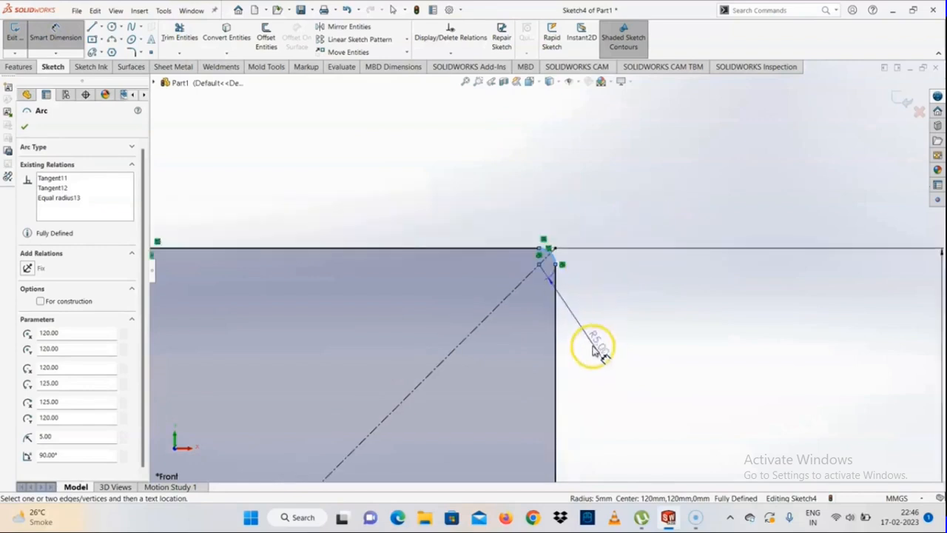
scroll(595, 345, "up", 4)
key("Escape")
scroll(570, 333, "down", 3)
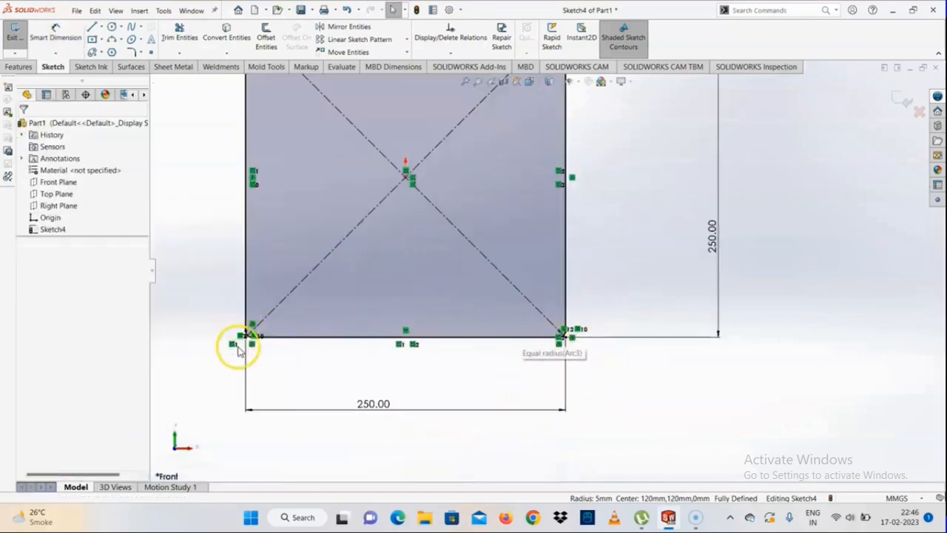
scroll(299, 193, "up", 5)
scroll(485, 189, "down", 2)
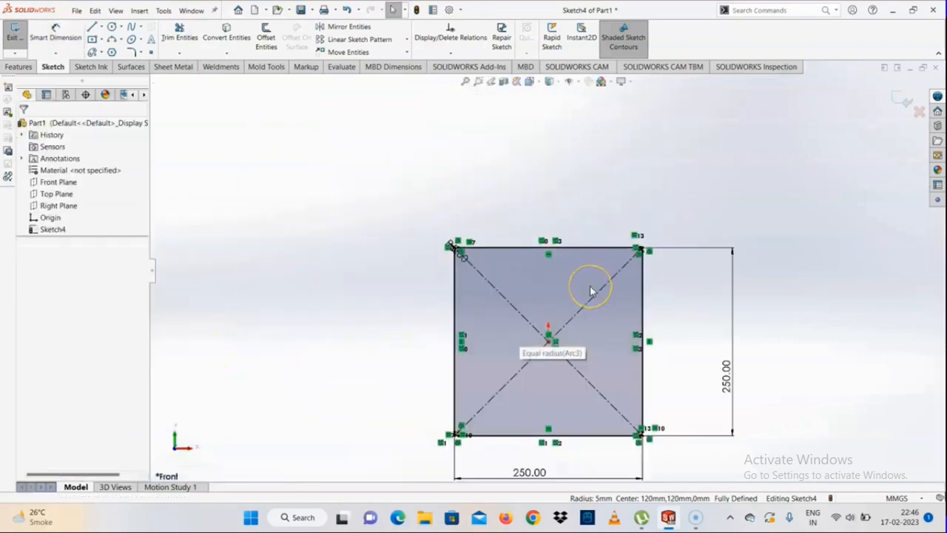
Undo the fillet on the square's four corners and clear the selection
key("ctrl+z")
scroll(522, 275, "down", 2)
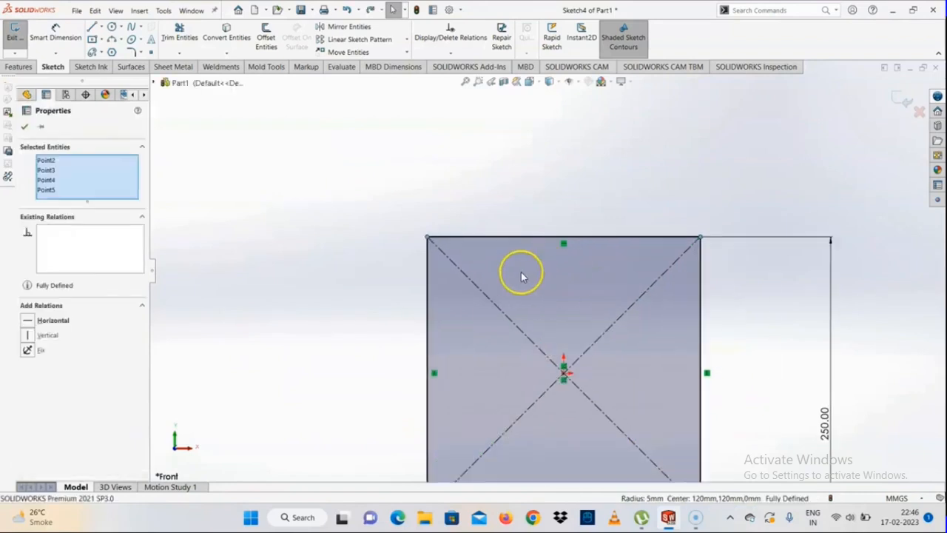
left_click(328, 244)
Start a Sketch Fillet on the square's upper-left corner with Dimension each fillet enabled
scroll(472, 260, "down", 3)
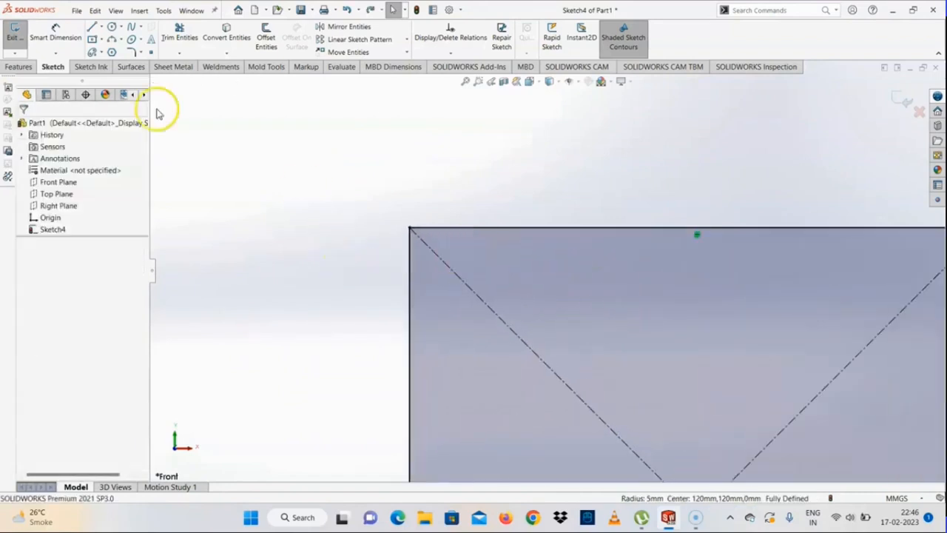
left_click(136, 47)
left_click(137, 51)
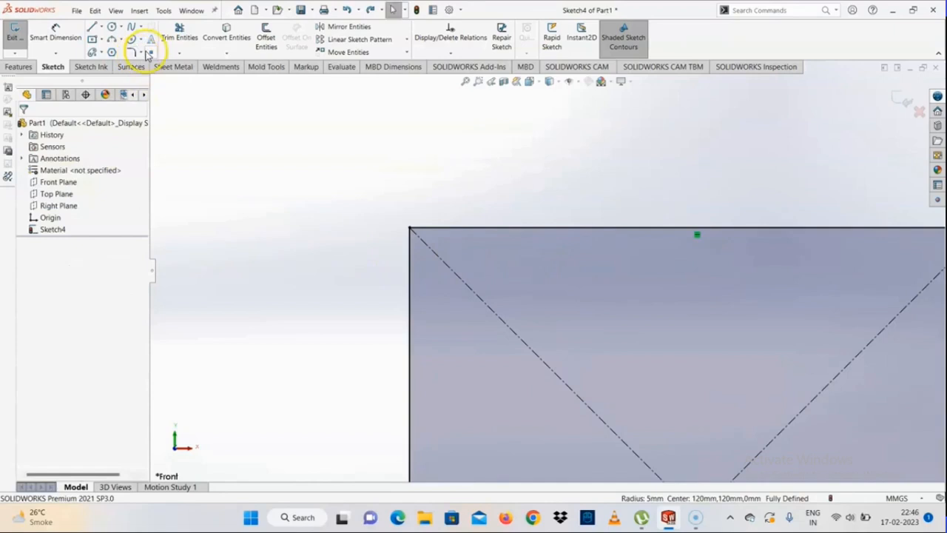
left_click(142, 51)
left_click(162, 65)
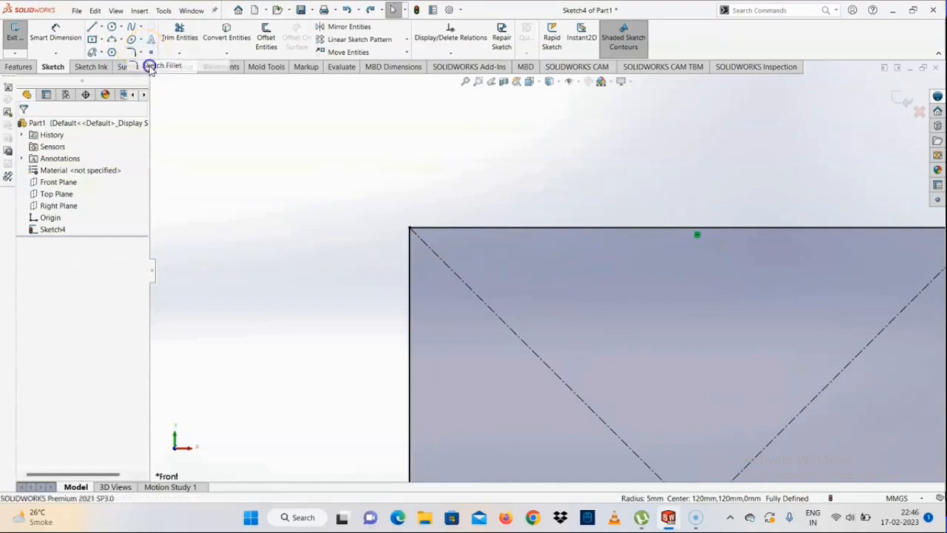
left_click(412, 231)
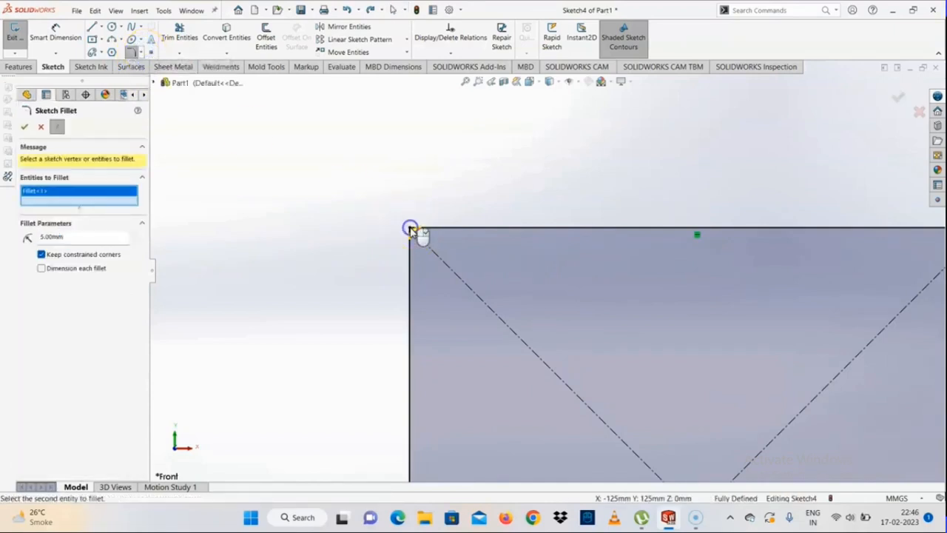
scroll(677, 306, "up", 3)
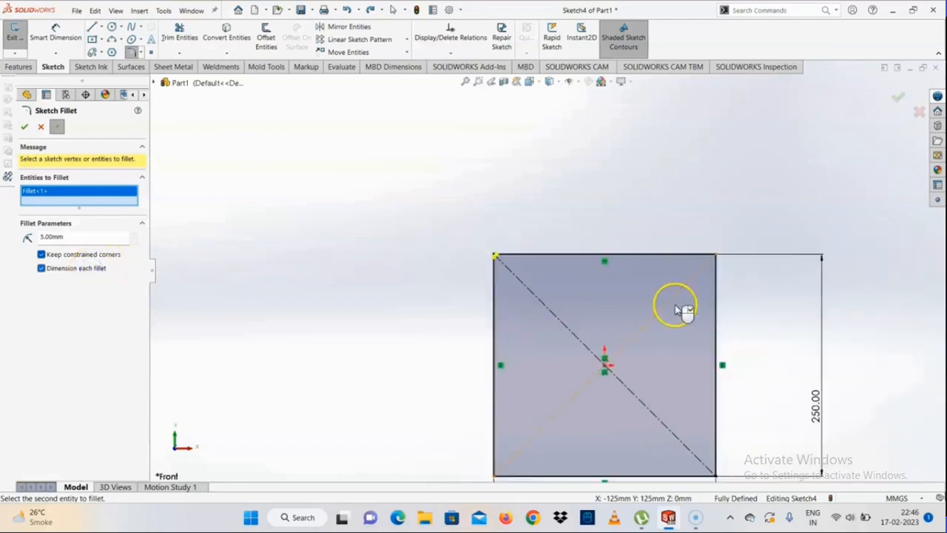
Add the square's upper-right, lower-right and lower-left corners to the fillet selection
scroll(634, 268, "down", 2)
left_click(629, 259)
scroll(641, 298, "down", 3)
scroll(646, 299, "down", 1)
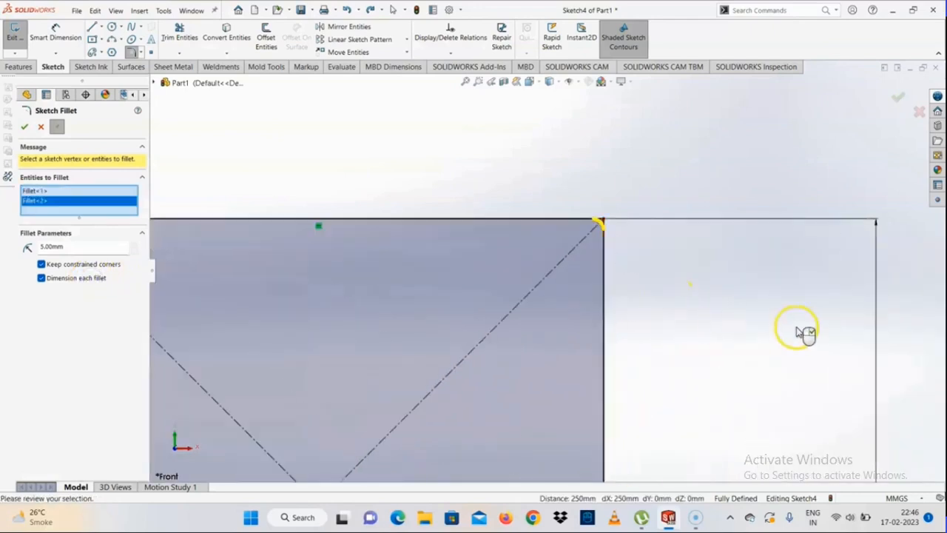
scroll(459, 359, "up", 6)
scroll(491, 368, "down", 3)
left_click(649, 387)
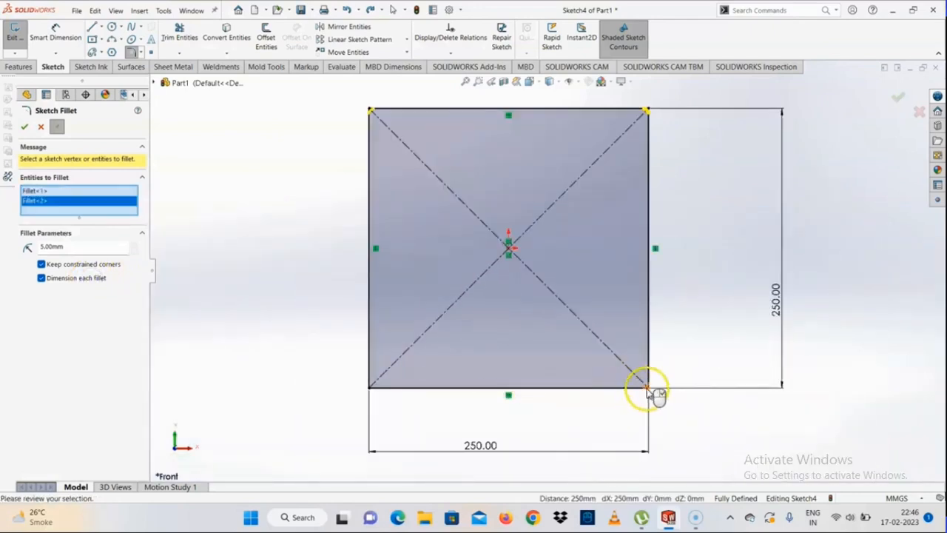
left_click(369, 387)
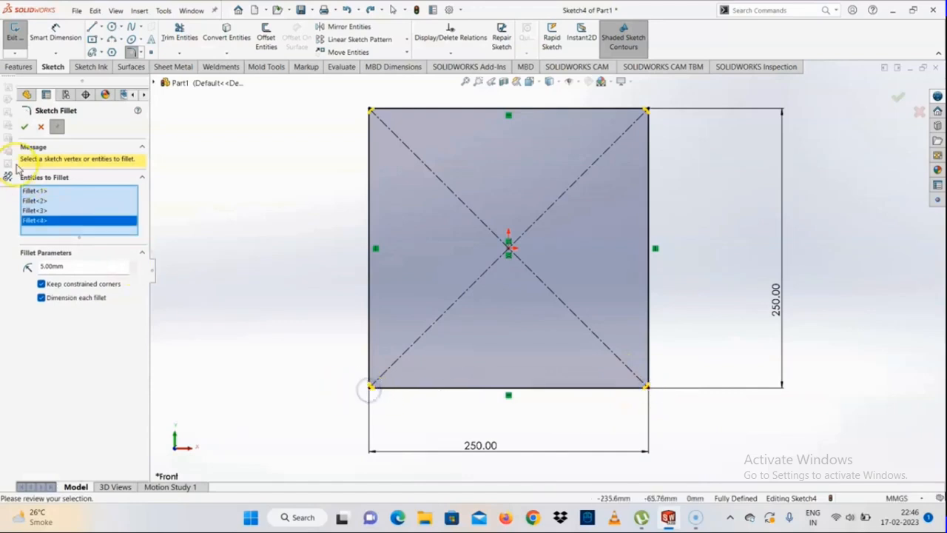
Set the fillet radius to 10 mm and apply it to all four corners
left_click_drag(87, 269, 41, 272)
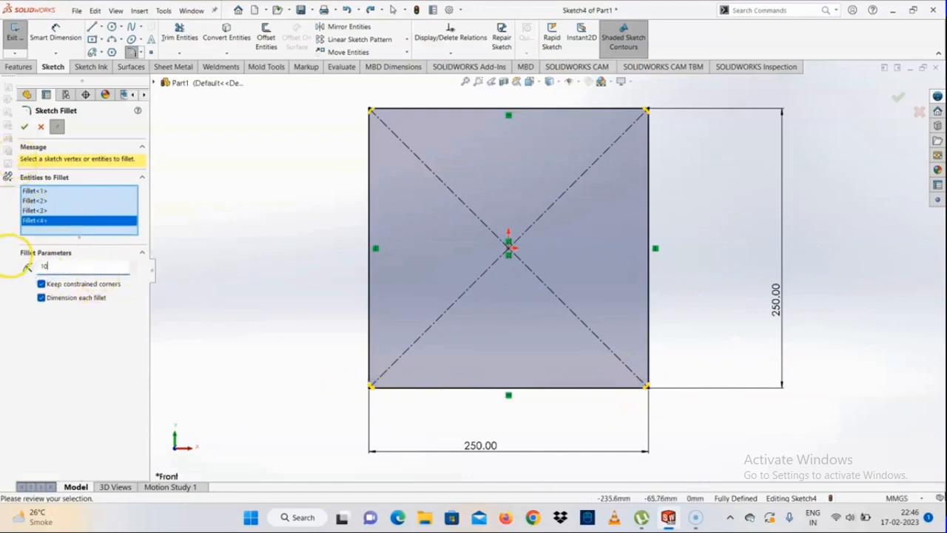
type("10")
key("Return")
scroll(642, 231, "down", 3)
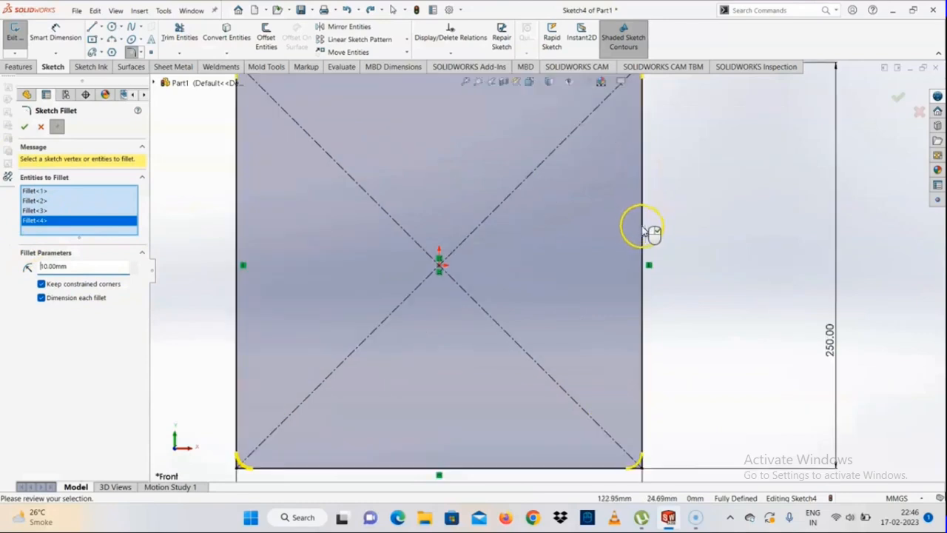
scroll(643, 231, "up", 3)
left_click(25, 126)
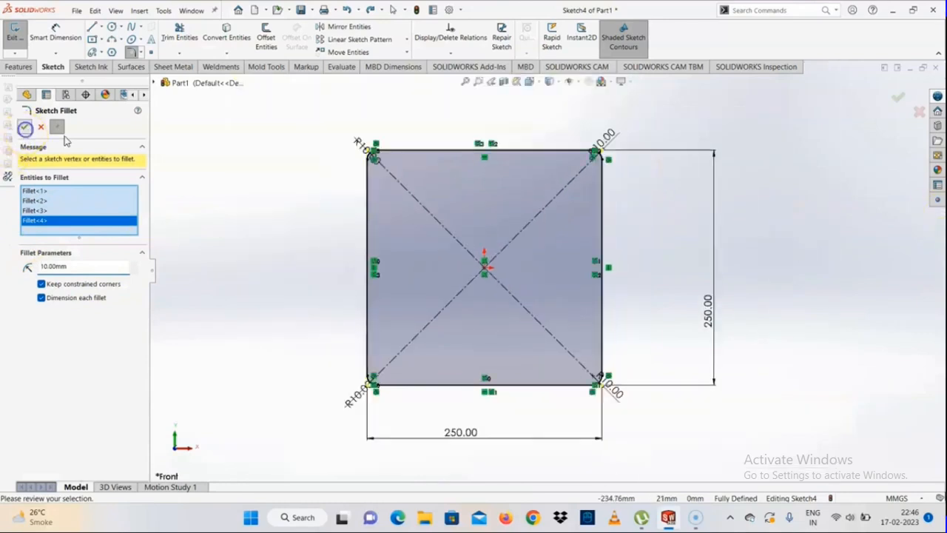
Examine the individually dimensioned fillets at the square's corners and leave the Sketch Fillet command
scroll(570, 387, "down", 3)
scroll(481, 326, "up", 2)
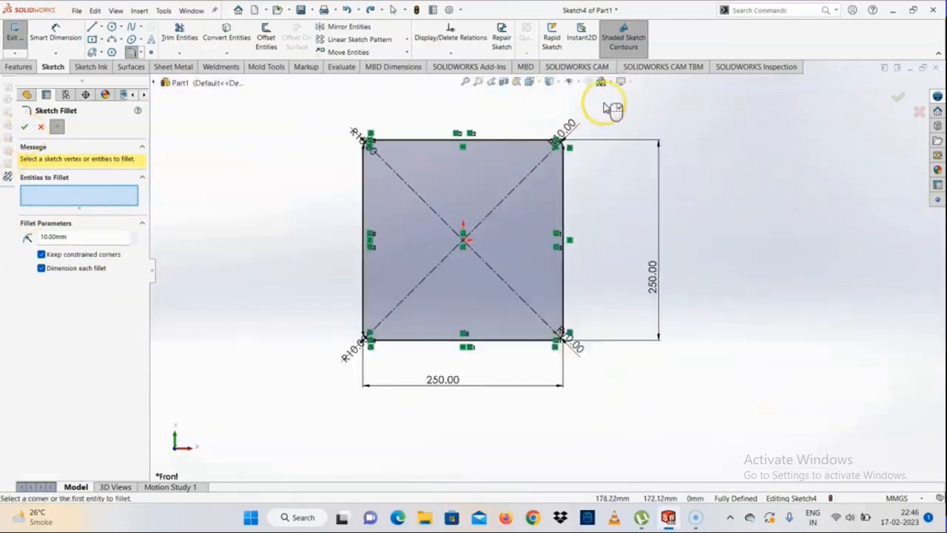
scroll(562, 163, "down", 5)
scroll(518, 230, "up", 3)
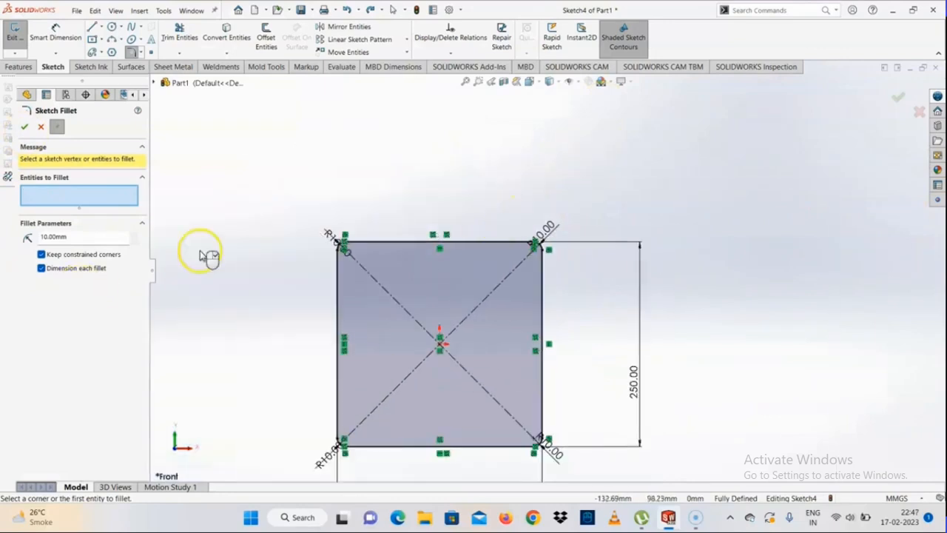
scroll(555, 233, "down", 3)
scroll(503, 241, "up", 2)
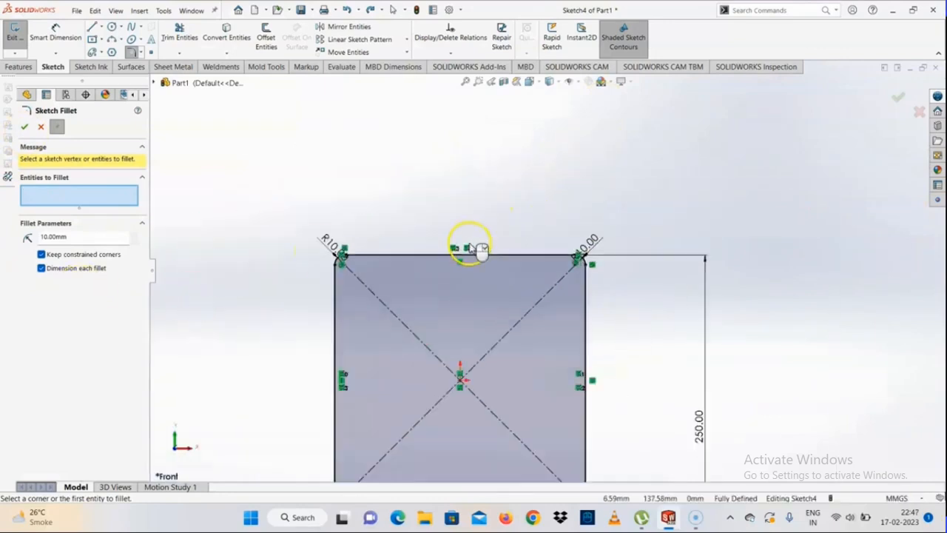
scroll(303, 265, "down", 1)
key("Escape")
Set the radius dimension of the square's lower-left fillet to 5 mm and compare that corner with the others
scroll(548, 296, "up", 3)
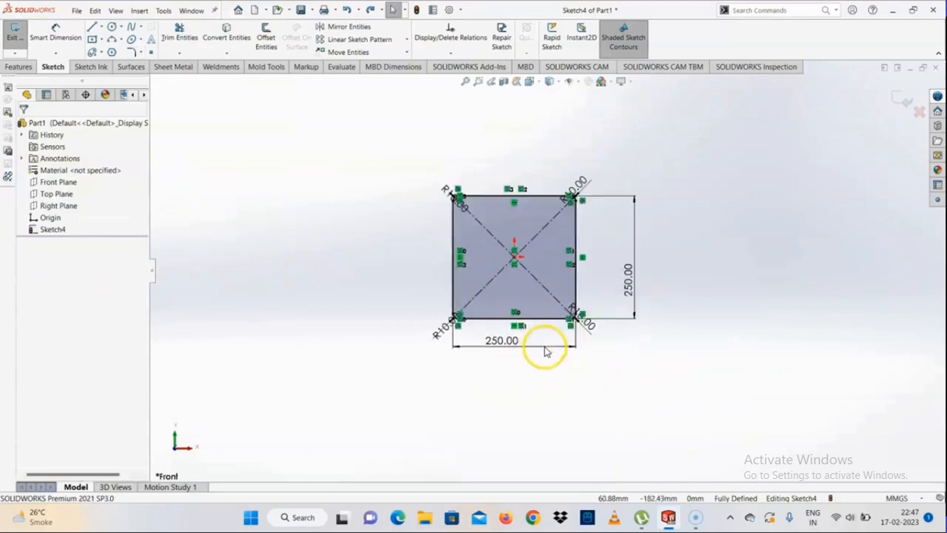
scroll(567, 345, "down", 1)
double_click(421, 321)
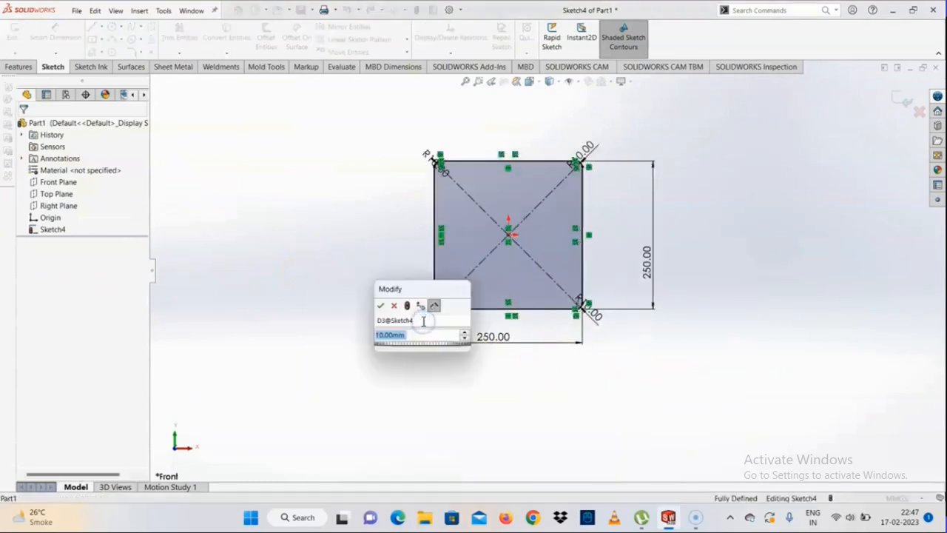
type("5")
key("Return")
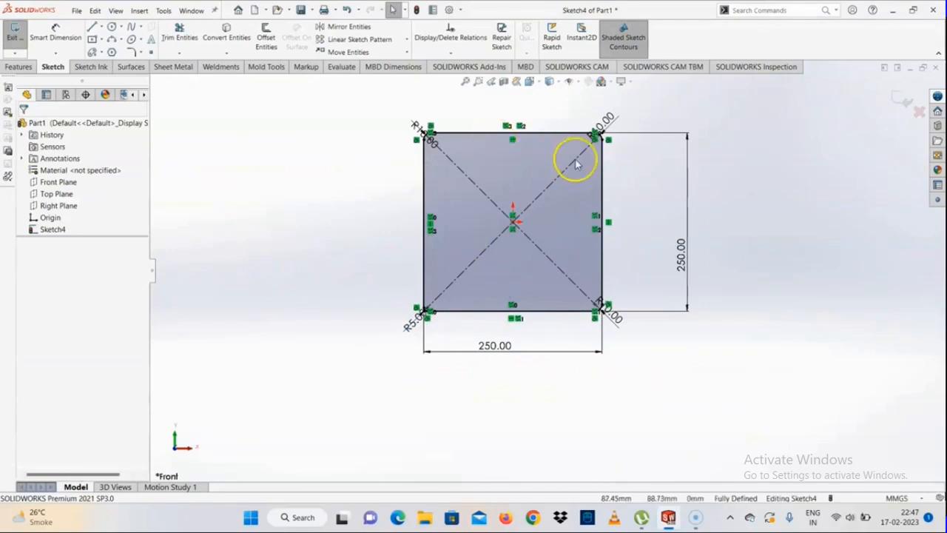
scroll(576, 165, "down", 5)
scroll(495, 306, "up", 5)
scroll(472, 353, "down", 5)
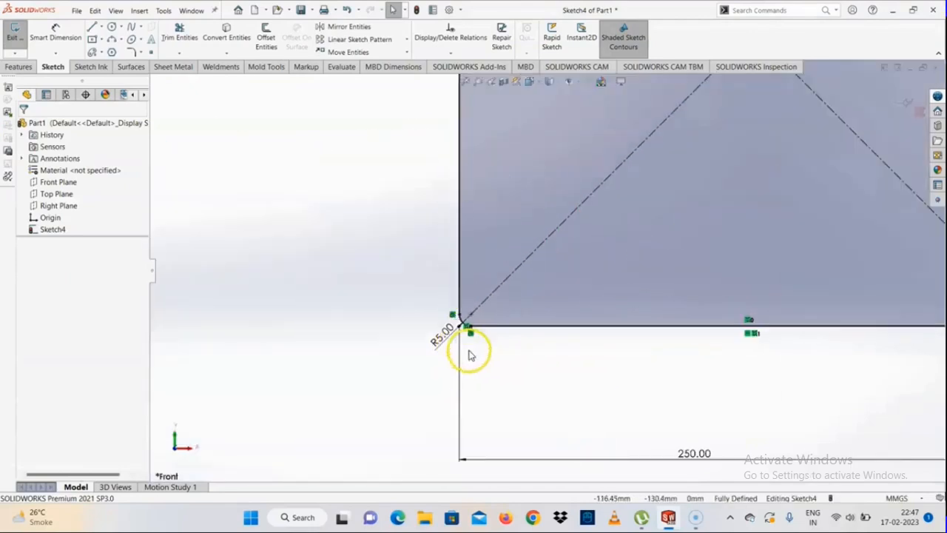
scroll(439, 337, "up", 5)
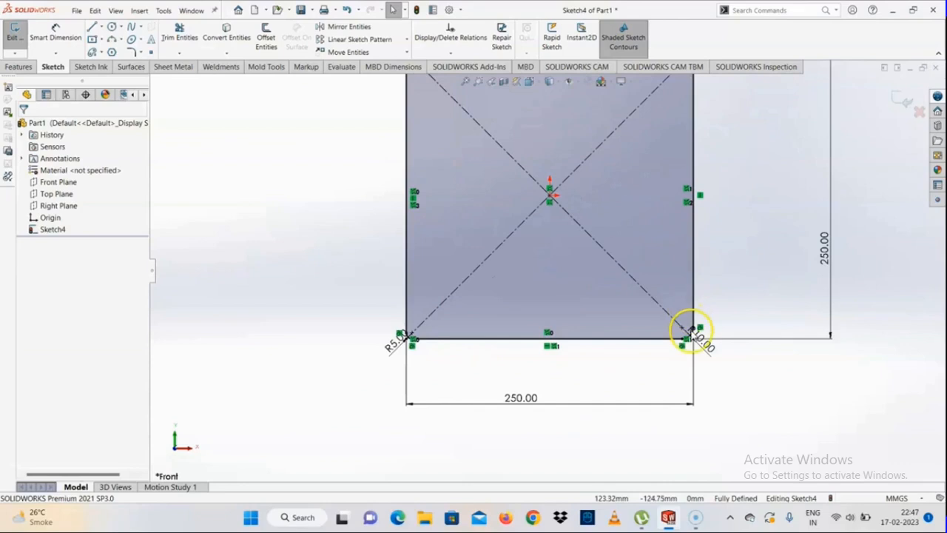
Set the radius dimension of the square's lower-right fillet to 15 mm
left_click(705, 344)
left_click(732, 374)
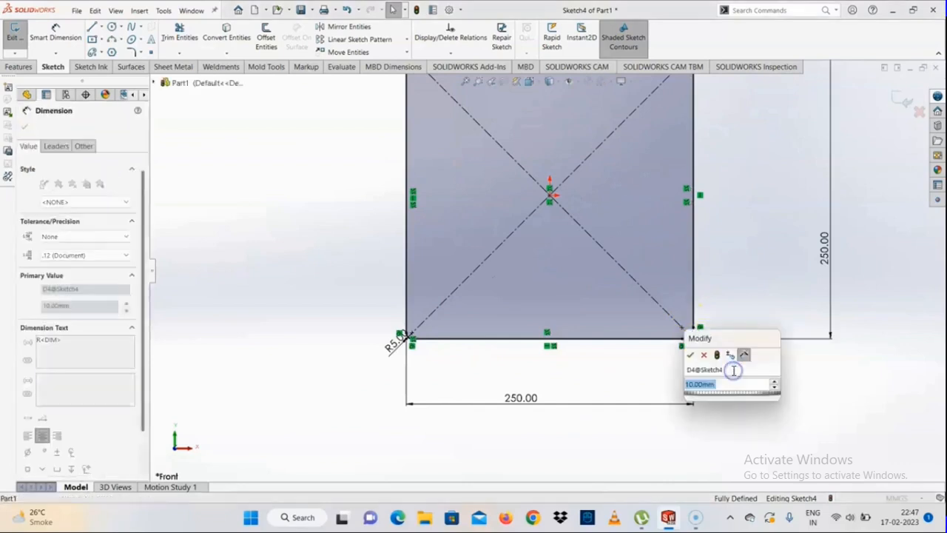
type("15")
key("Return")
key("Escape")
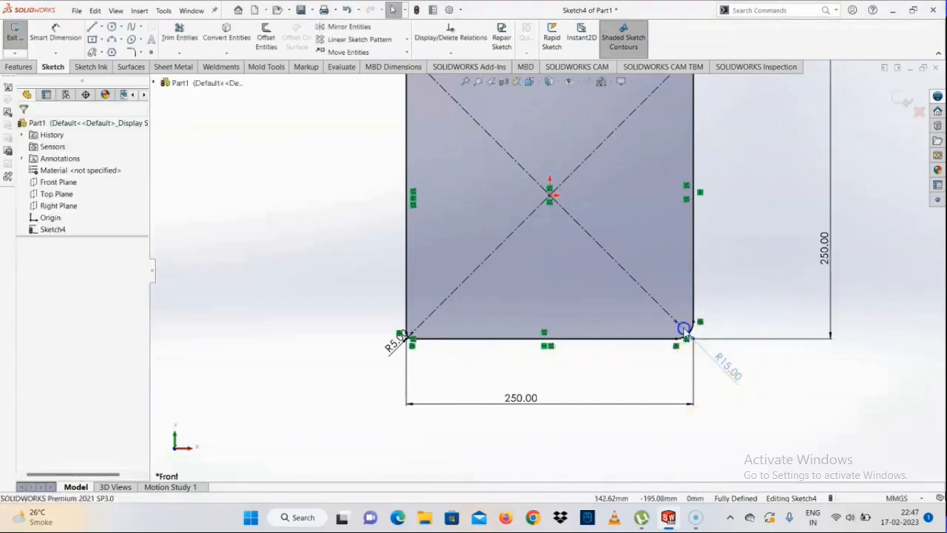
Set the radius dimension of the square's upper-left fillet to 20 mm and compare the four corners
scroll(684, 329, "down", 5)
scroll(648, 339, "up", 5)
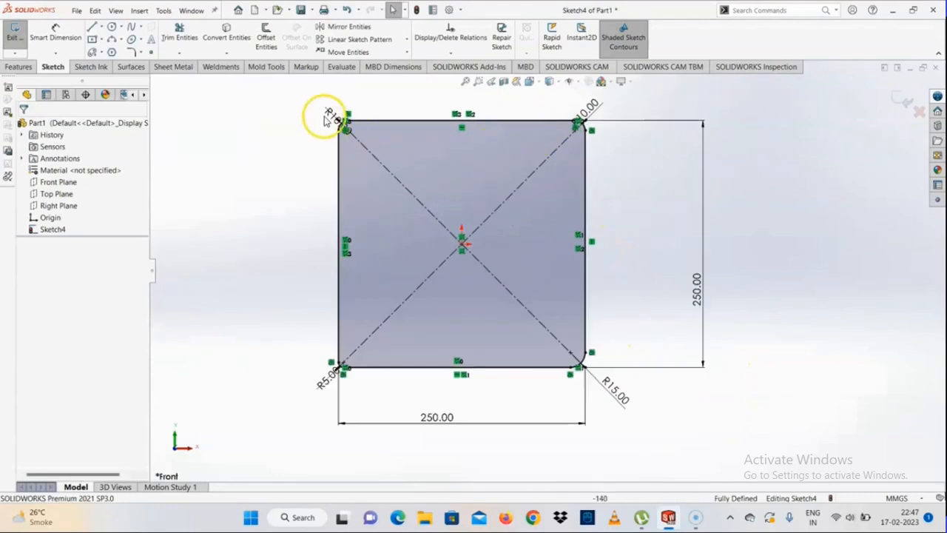
double_click(328, 115)
type("20")
key("Return")
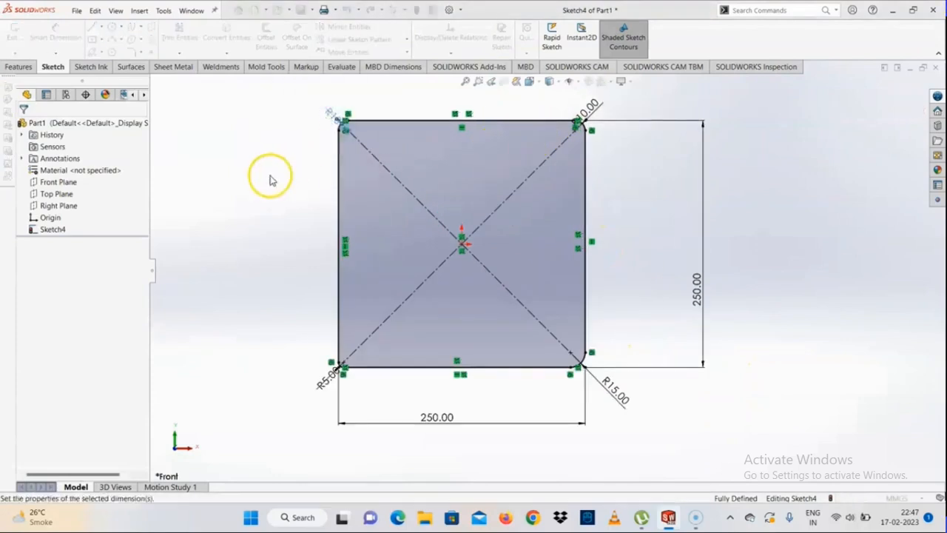
left_click(348, 124)
left_click(455, 185)
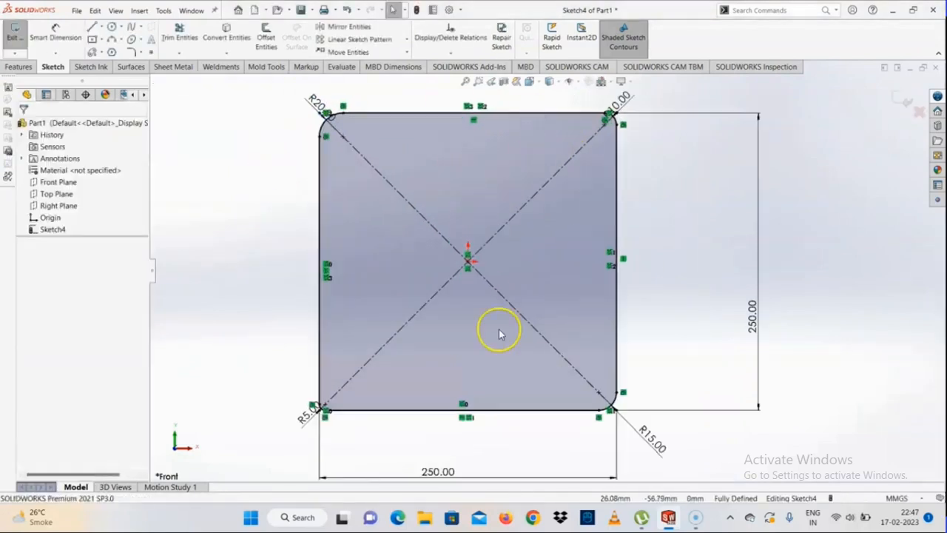
key("z")
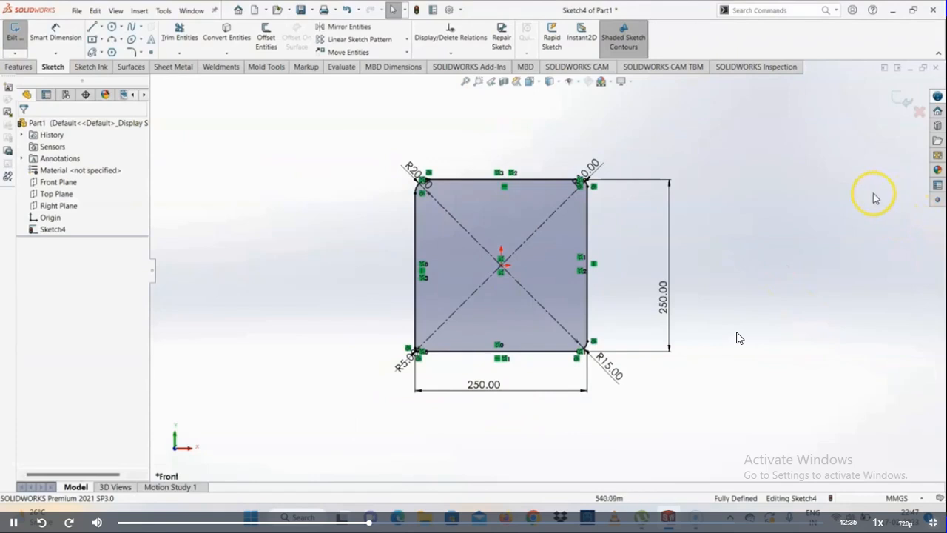
Exit the filleted square's sketch and delete it from the part
left_click(900, 97)
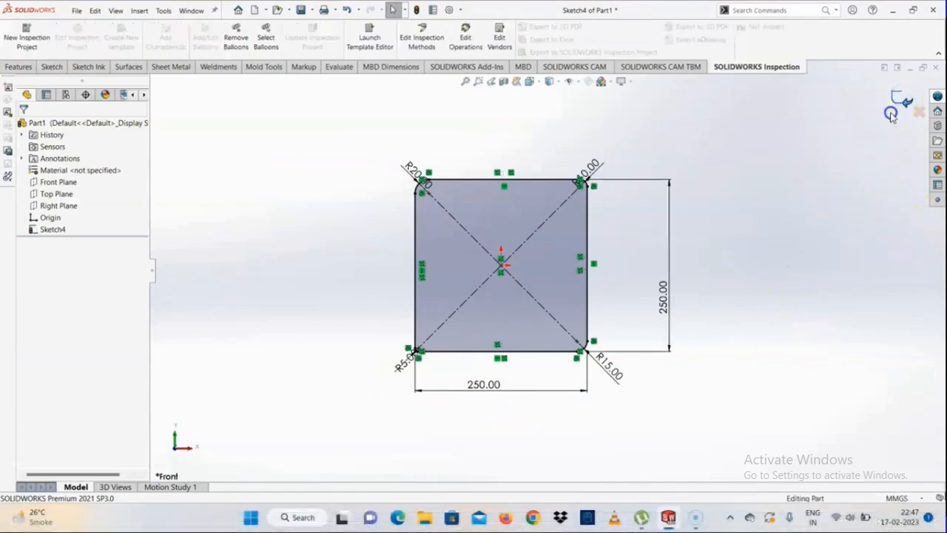
left_click(49, 231)
key("Delete")
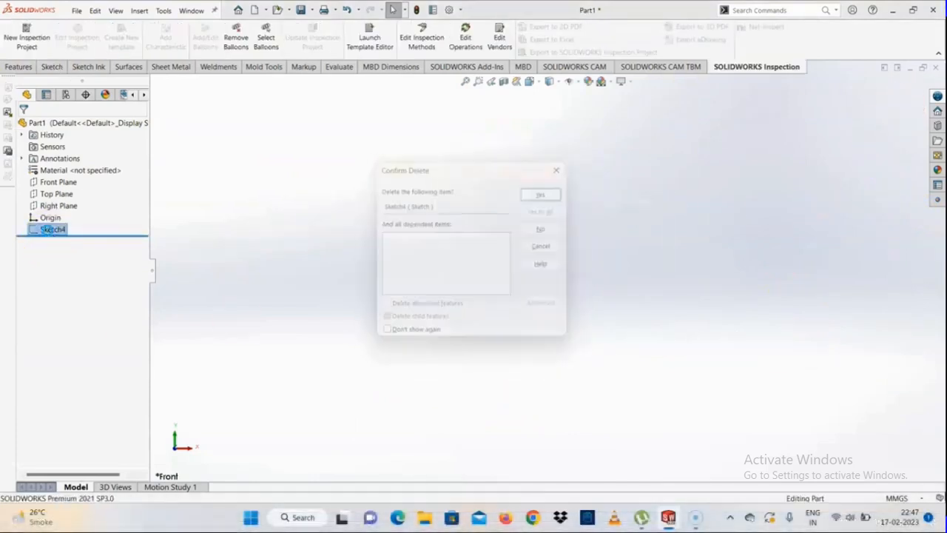
key("Return")
Start a new sketch on the Front Plane and draw a center rectangle at the origin, about 560 by 234 mm
left_click(50, 182)
left_click(61, 169)
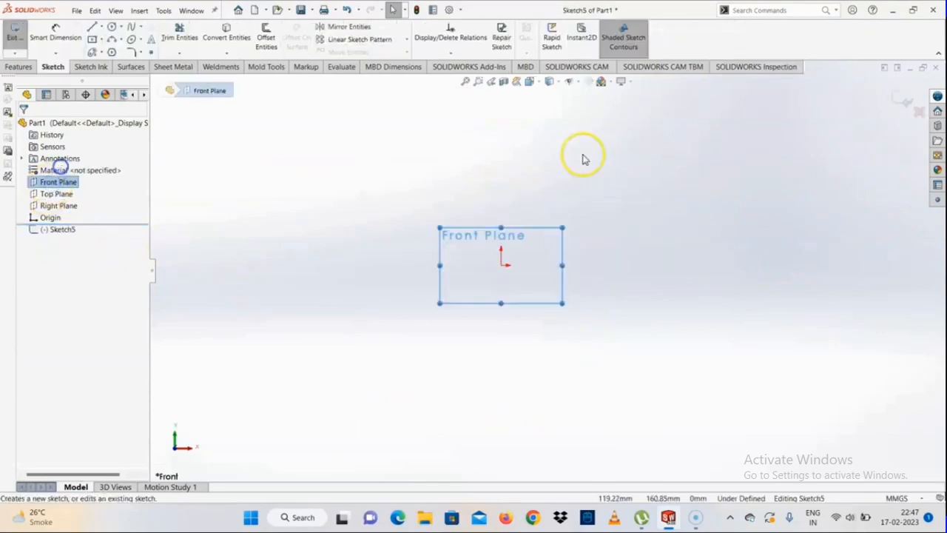
left_click(132, 53)
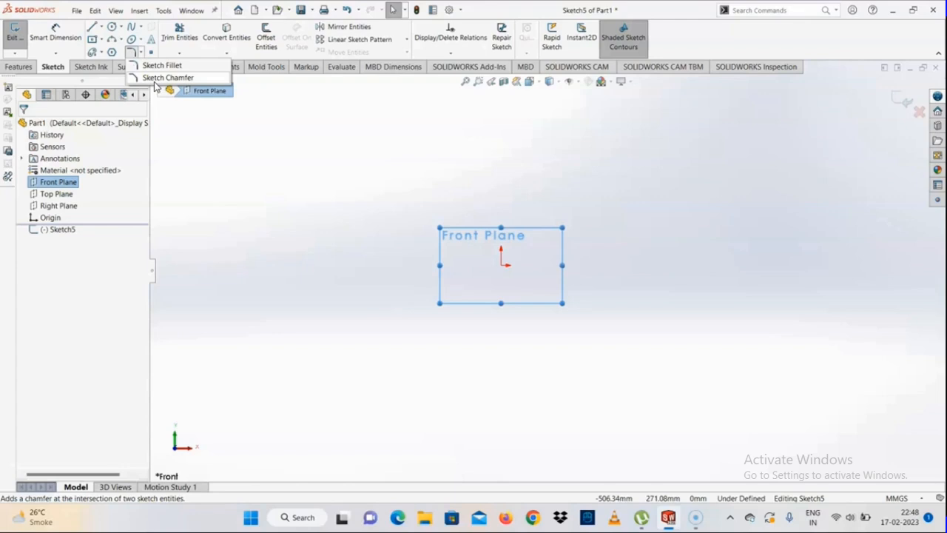
left_click(101, 38)
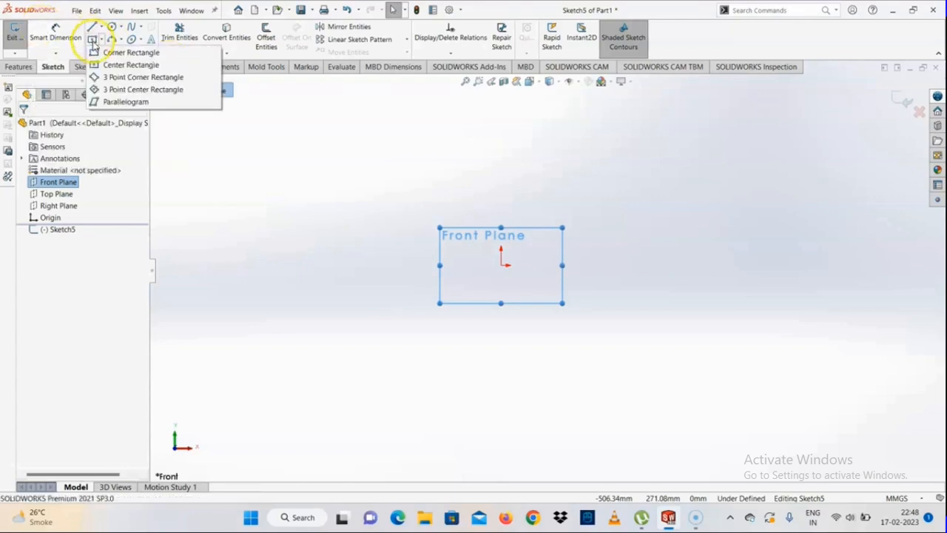
left_click(122, 63)
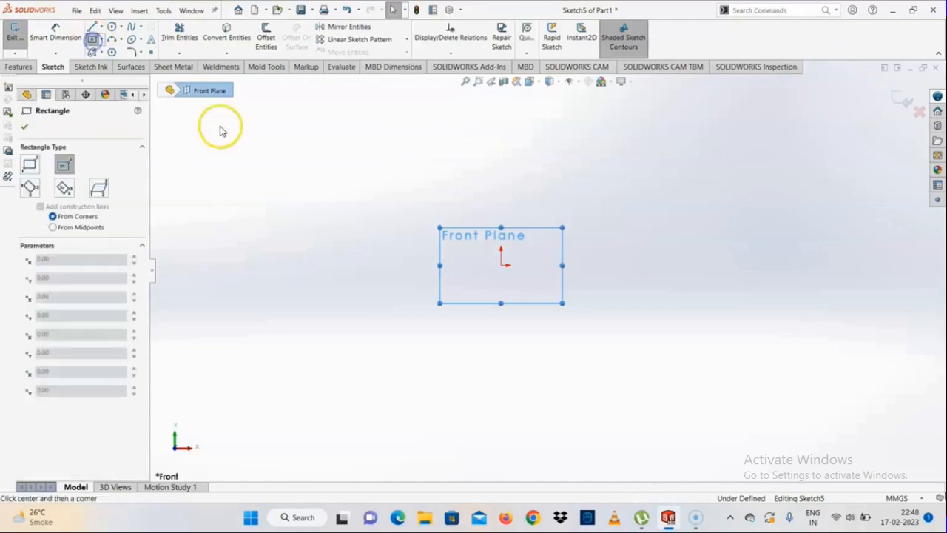
left_click(503, 266)
left_click(309, 356)
right_click(309, 357)
left_click(337, 360)
scroll(594, 384, "up", 3)
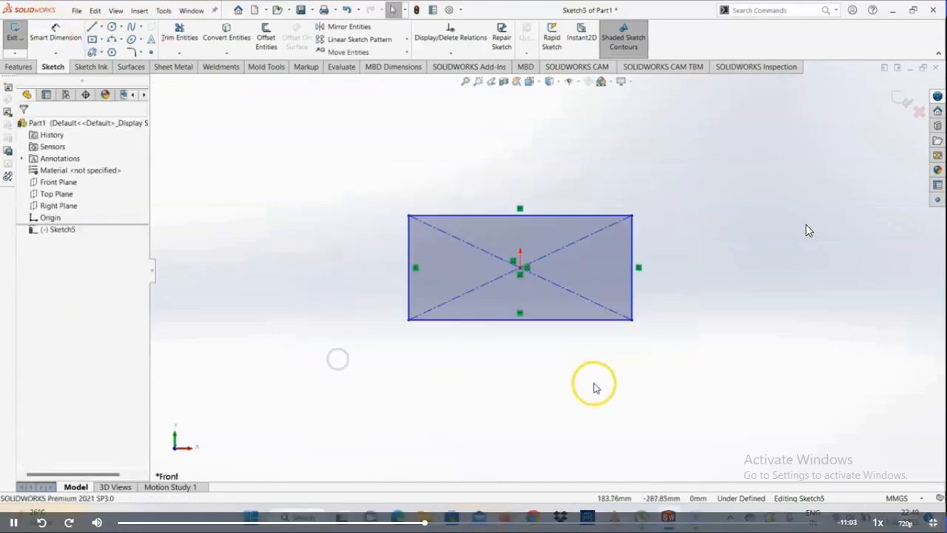
Dimension the rectangle's bottom edge and set its length to 500 mm
right_click_drag(594, 385, 537, 311)
left_click(494, 321)
left_click(495, 361)
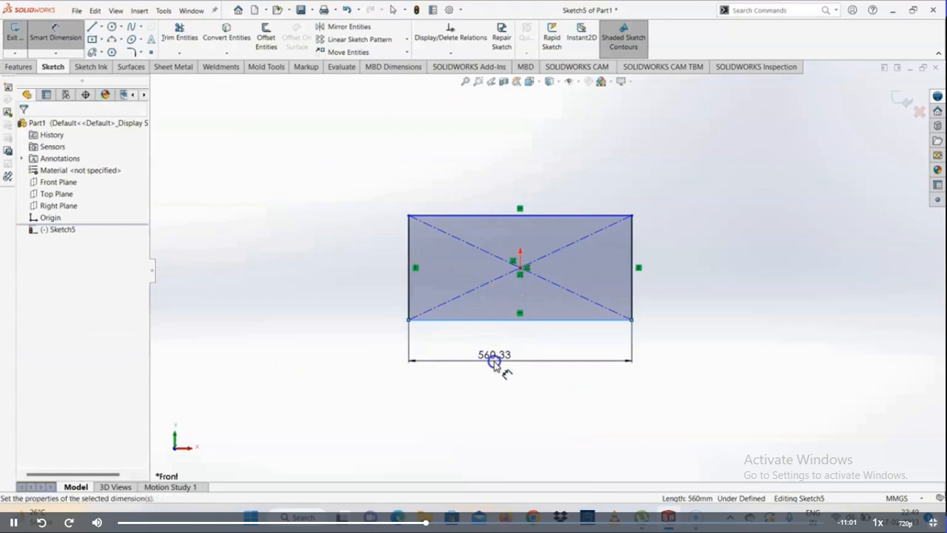
type("500")
key("Return")
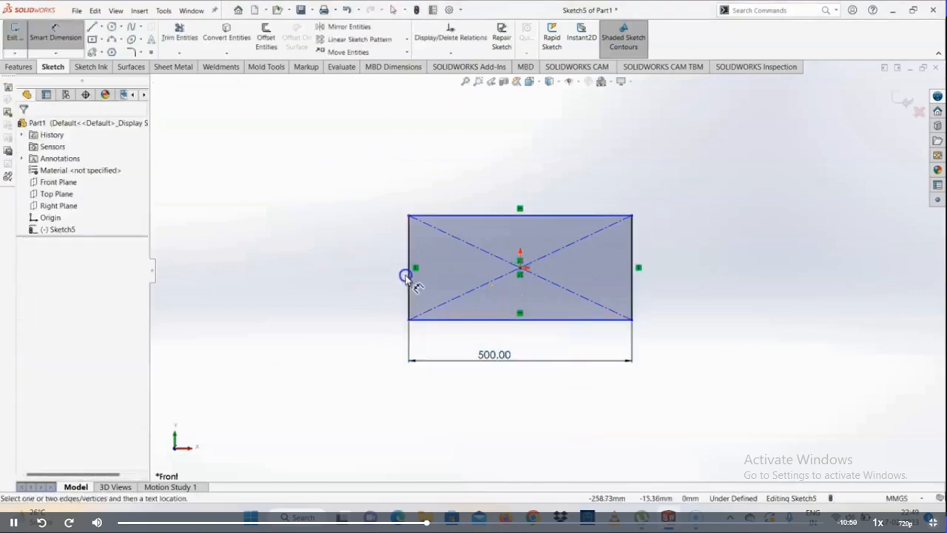
Dimension the rectangle's left edge to 500 mm and leave the Smart Dimension command
left_click(408, 278)
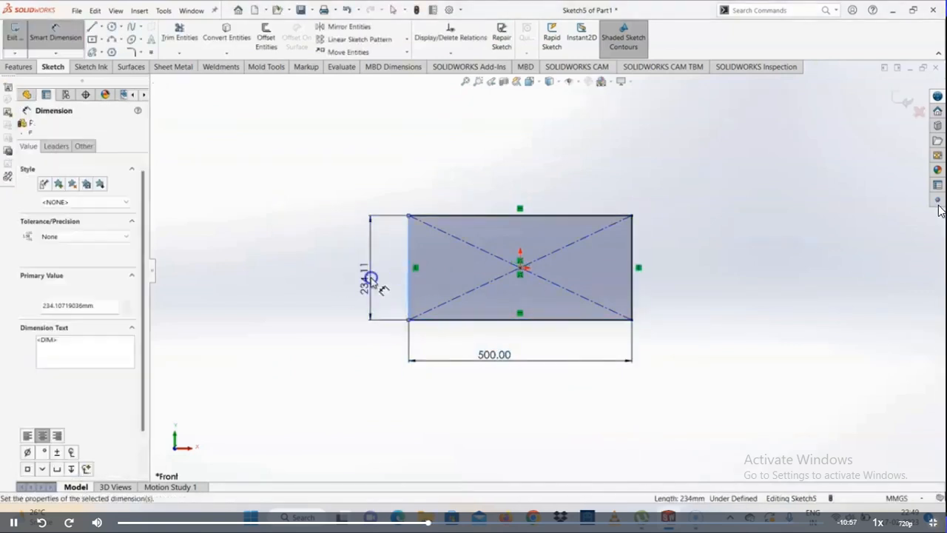
left_click(370, 280)
type("500")
key("Return")
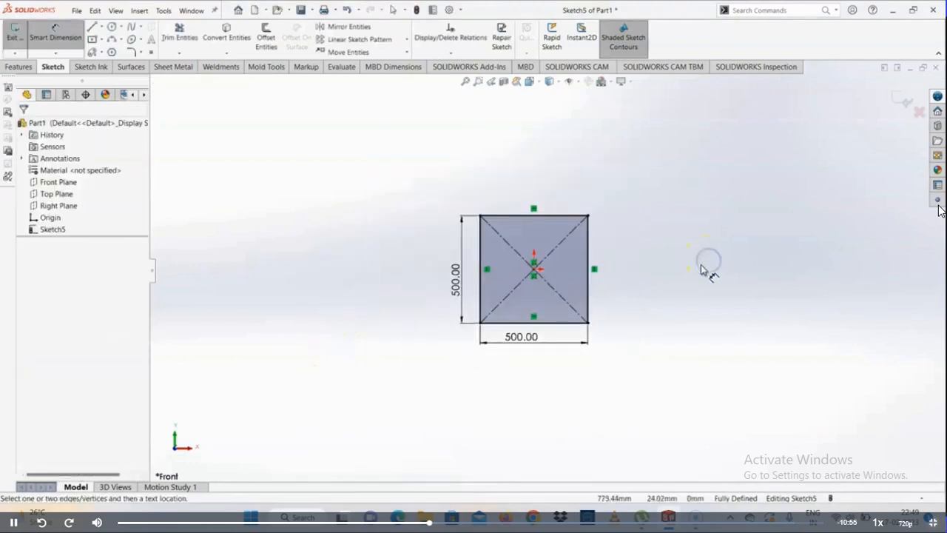
scroll(681, 248, "down", 2)
key("Escape")
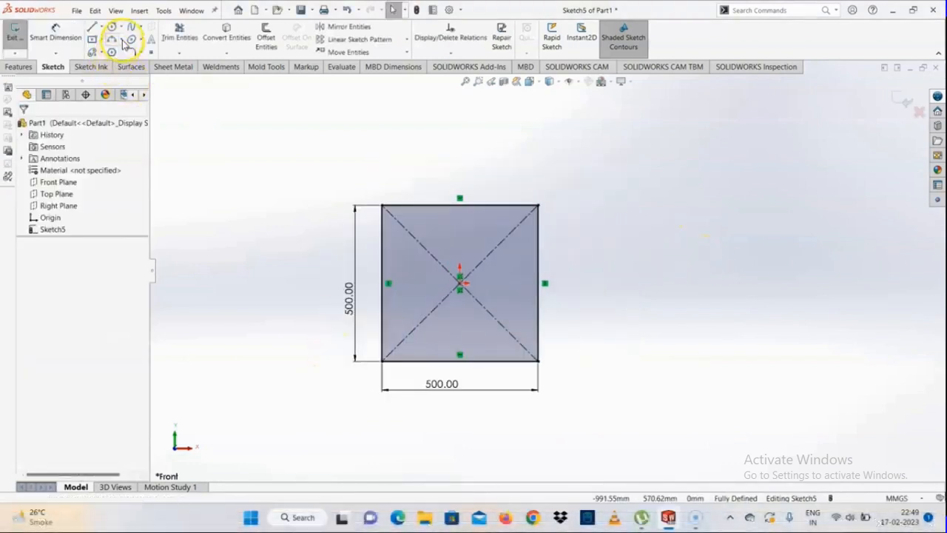
Apply a Distance-distance sketch chamfer with equal distances of 10 mm to the square's upper-left corner
left_click(142, 55)
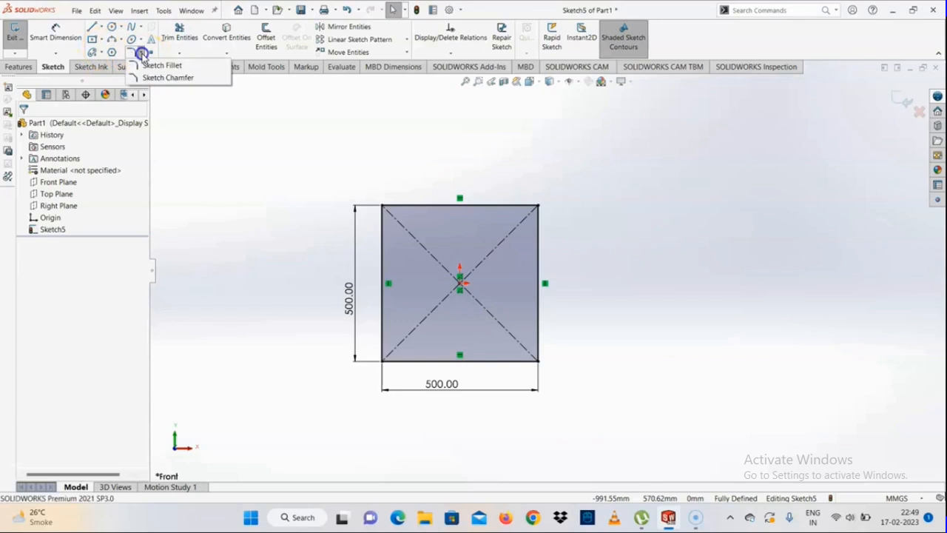
left_click(165, 78)
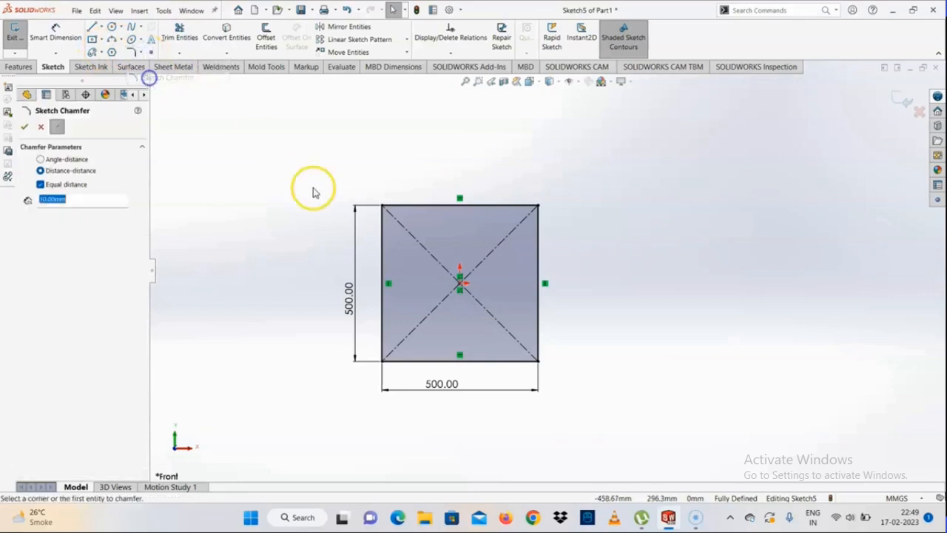
left_click(386, 208)
scroll(496, 239, "down", 5)
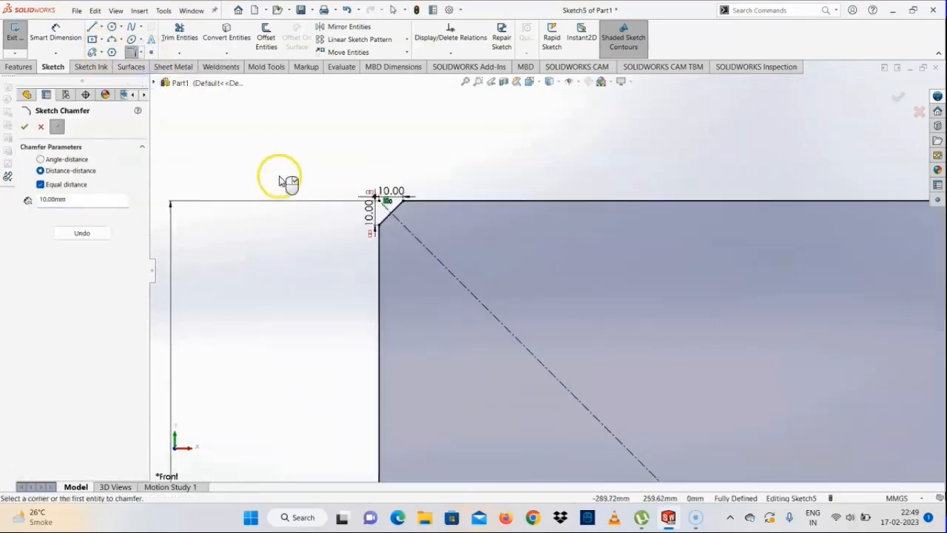
scroll(392, 208, "down", 4)
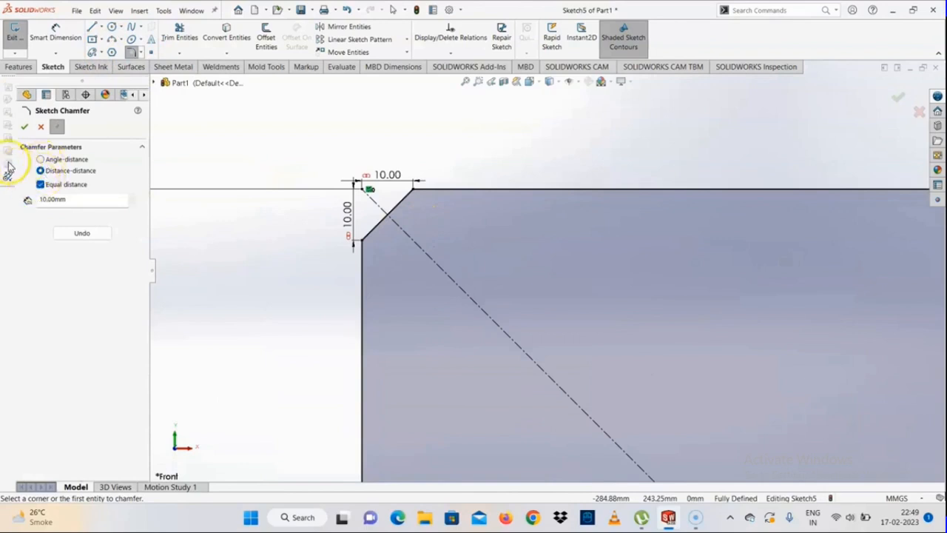
Switch the chamfer parameters to Angle-distance, inspect the chamfered corner and close the Sketch Chamfer command
left_click(41, 159)
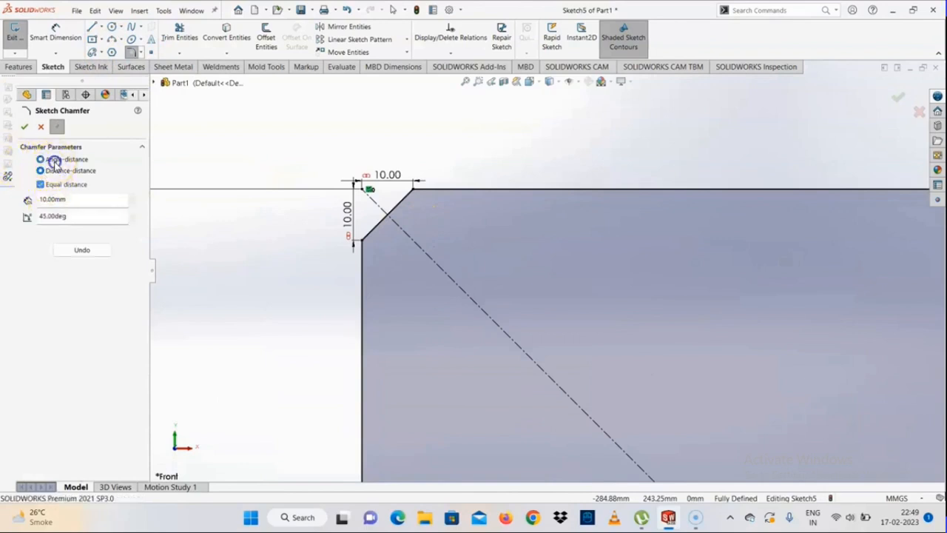
scroll(448, 224, "down", 2)
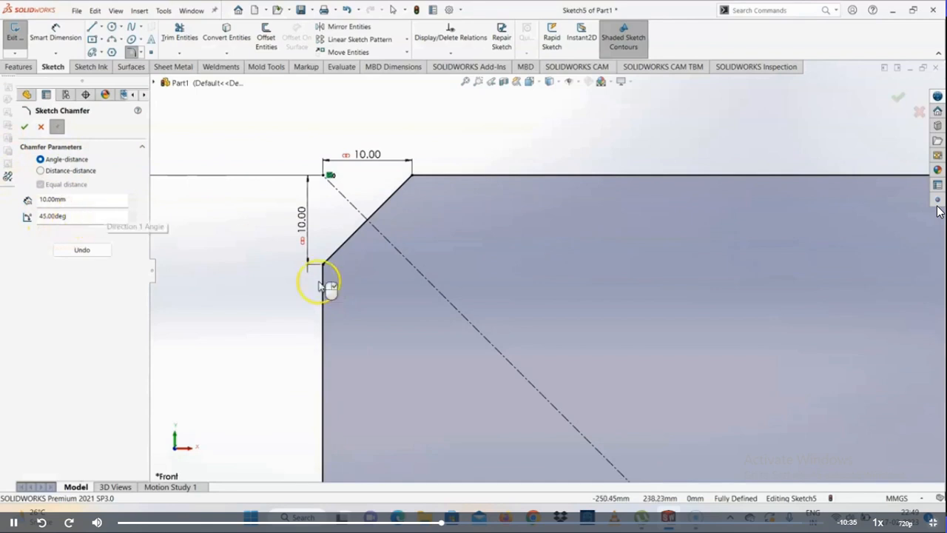
scroll(326, 275, "down", 3)
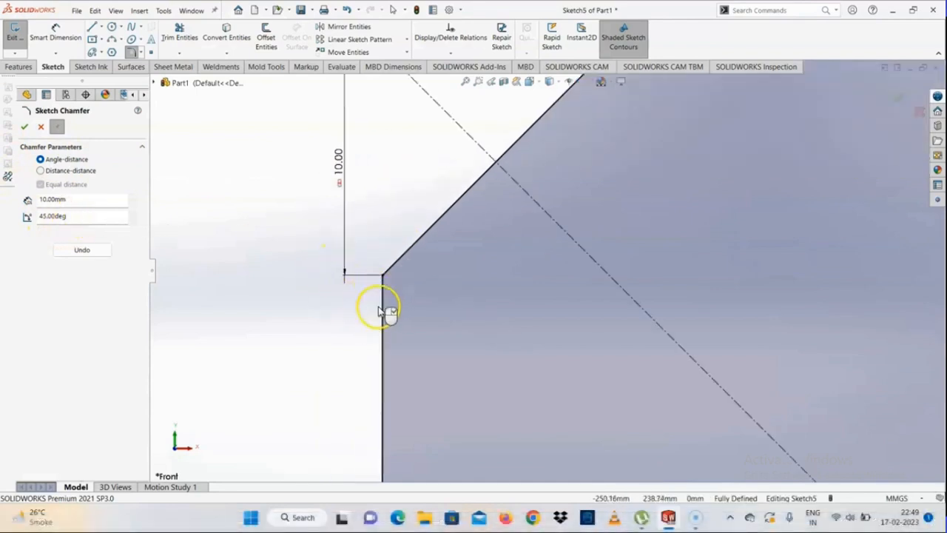
scroll(485, 181, "up", 3)
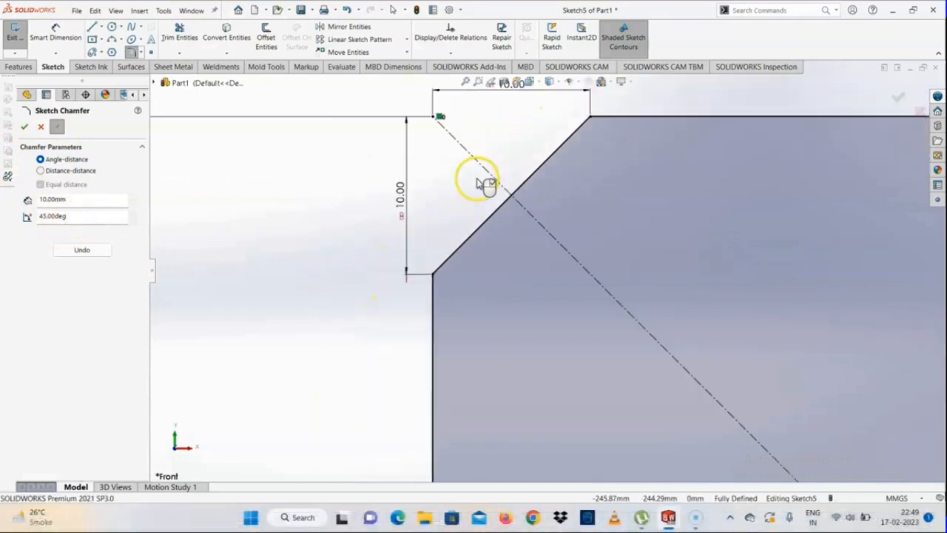
left_click(25, 119)
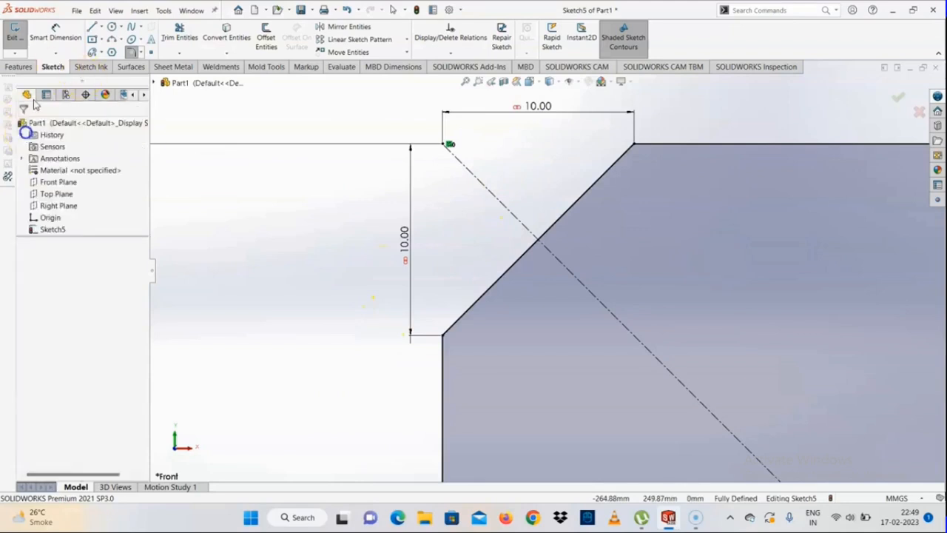
Check the angle between the chamfer line and the square's left edge with Smart Dimension, without placing a dimension
left_click(442, 348)
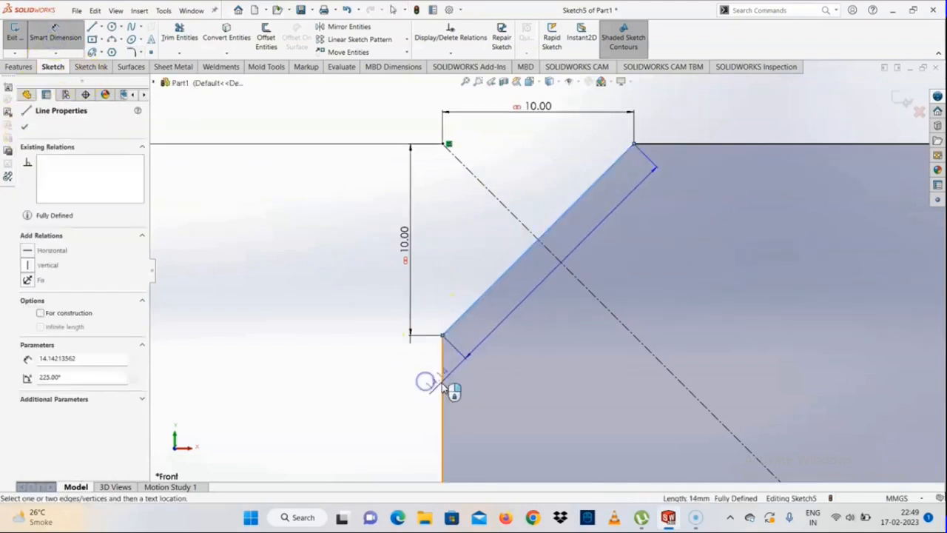
left_click(485, 291)
key("Escape")
key("Escape")
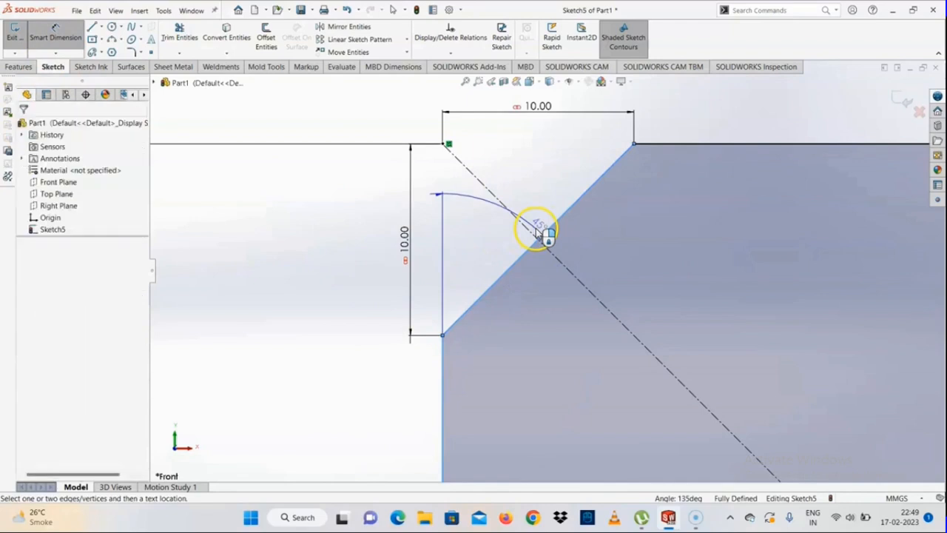
left_click(493, 286)
left_click(370, 281)
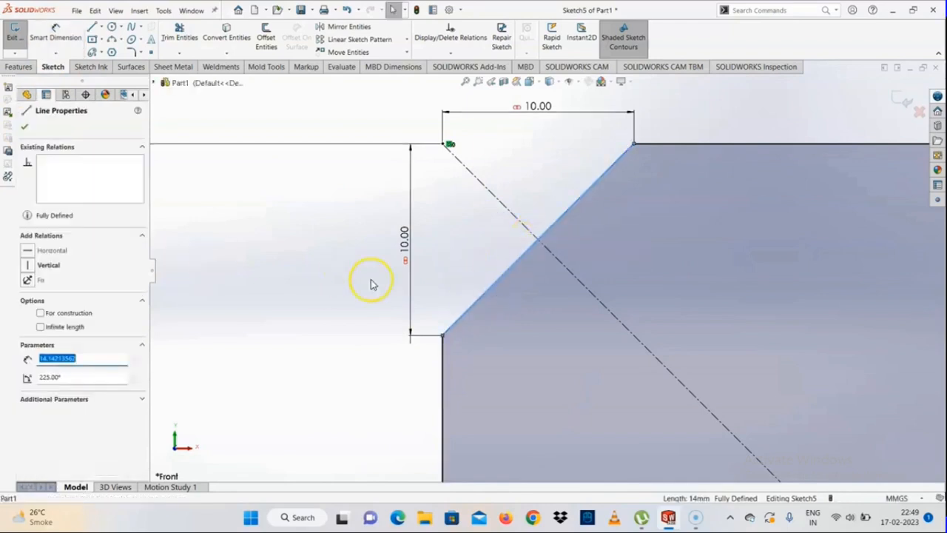
Open the chamfer's vertical distance dimension for editing, and shift the text of its horizontal dimension outside the extension lines
double_click(408, 244)
left_click(367, 231)
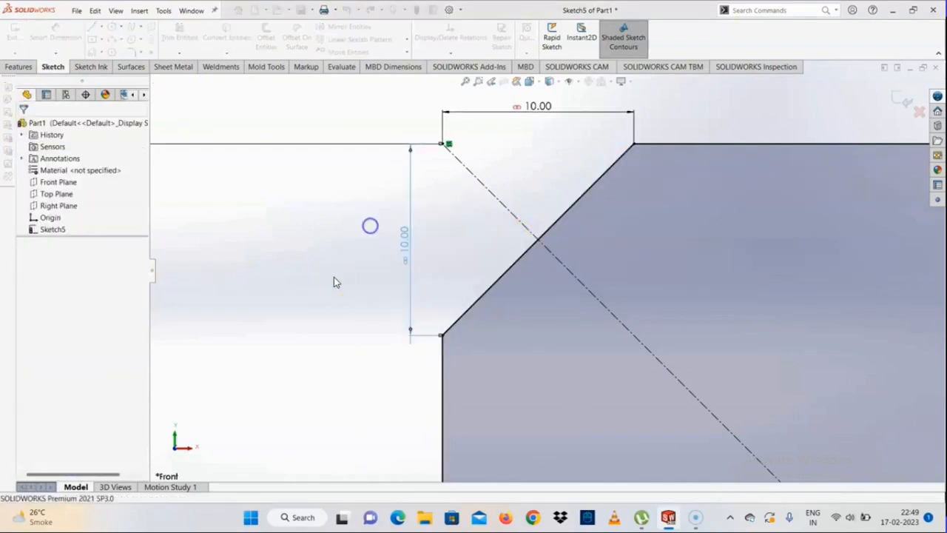
left_click(615, 146)
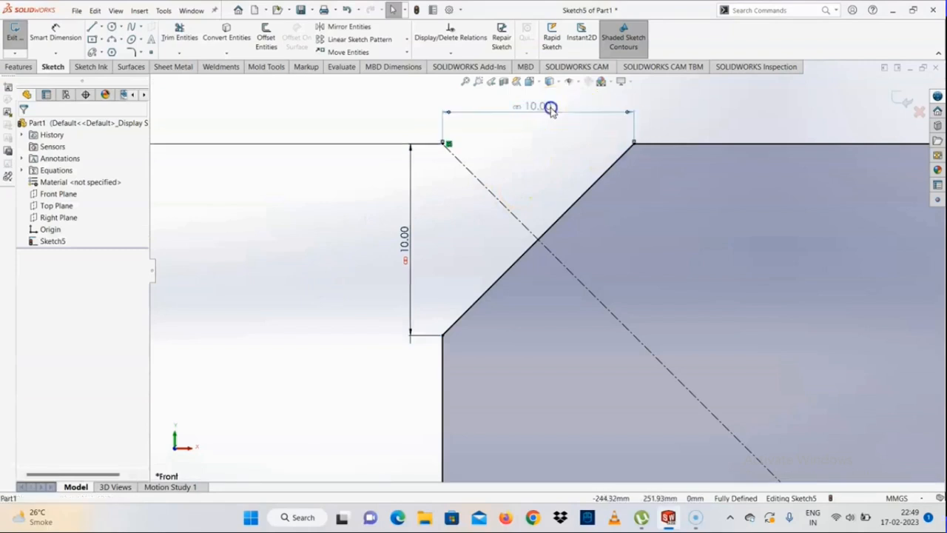
left_click_drag(550, 105, 415, 111)
scroll(546, 235, "up", 3)
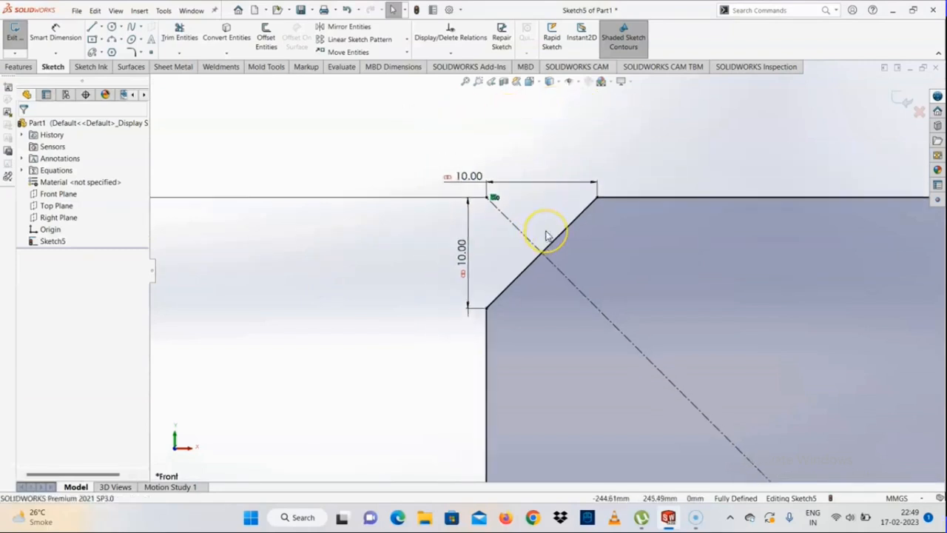
Undo the dimension text move and the chamfer at the square's upper-left corner
key("ctrl+z")
key("ctrl+z")
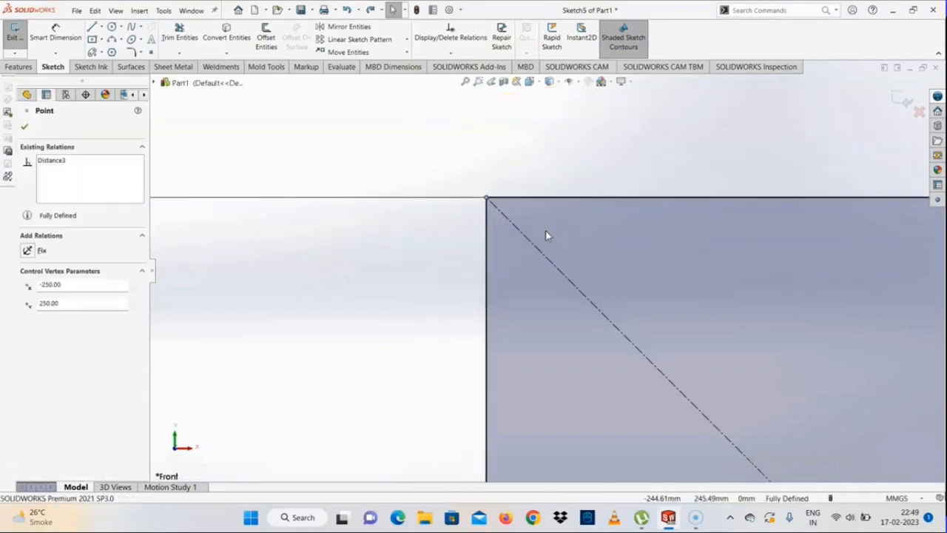
key("Escape")
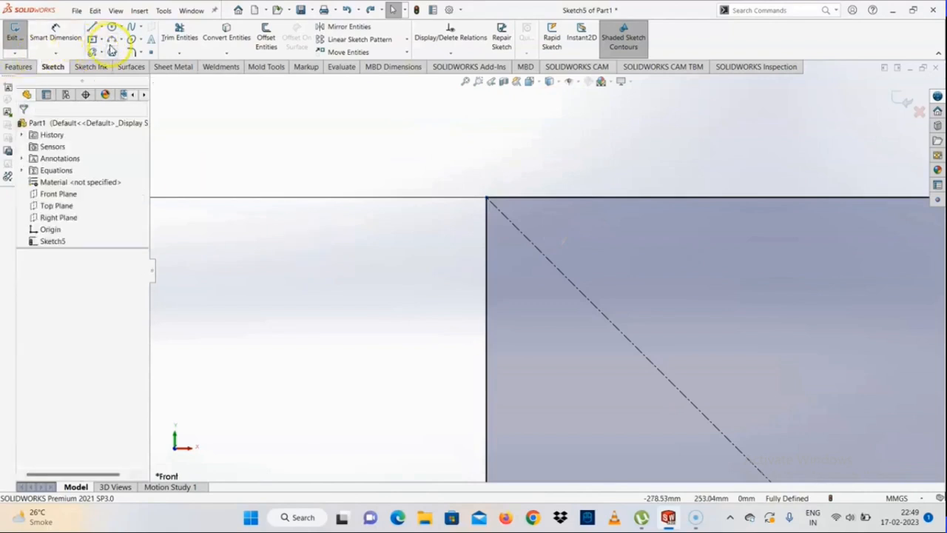
Chamfer the square's upper-left corner with Angle-distance parameters of 5 mm and 50 degrees, and close the Sketch Chamfer command
left_click(141, 52)
left_click(162, 78)
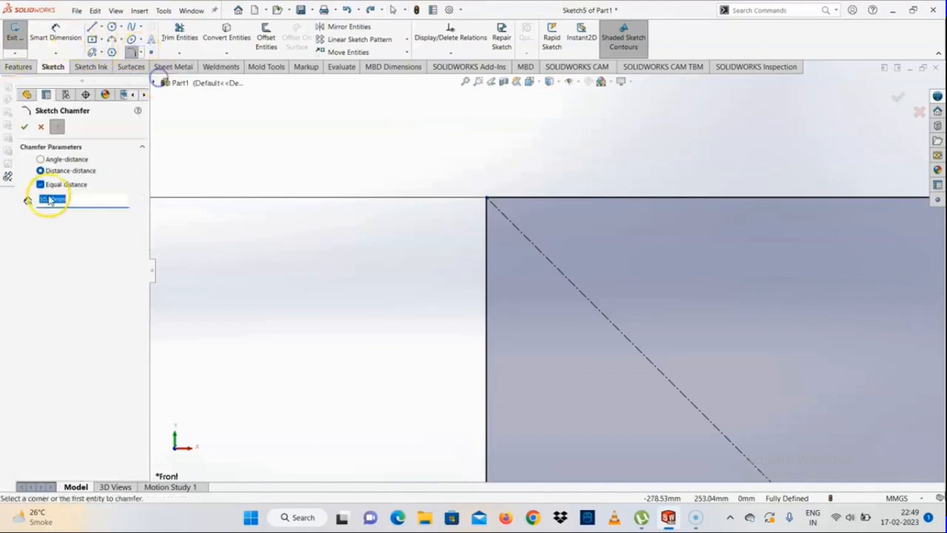
left_click(53, 159)
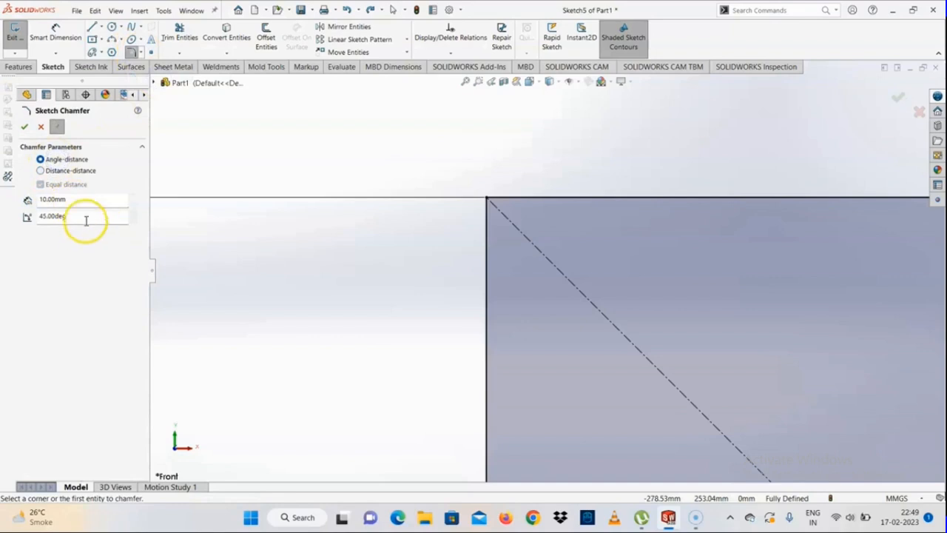
left_click(64, 217)
type("50")
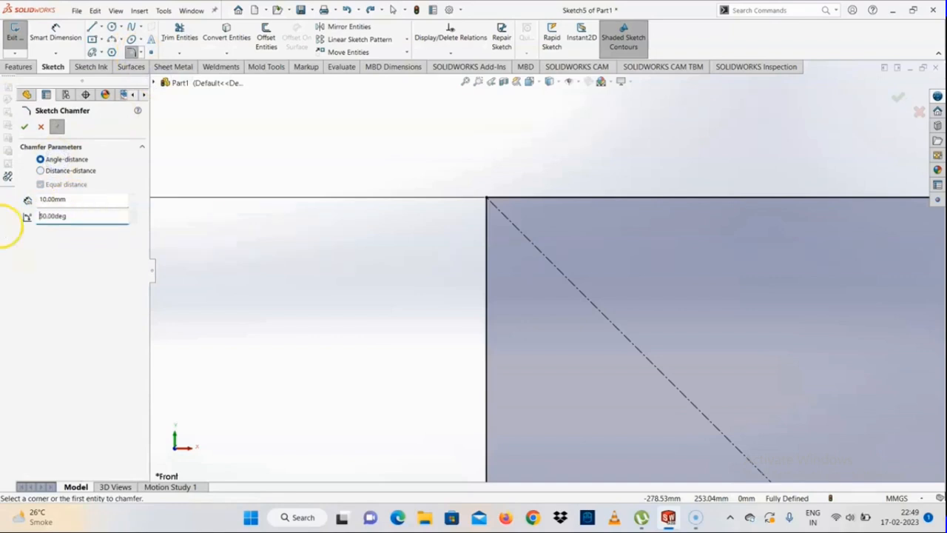
left_click(70, 199)
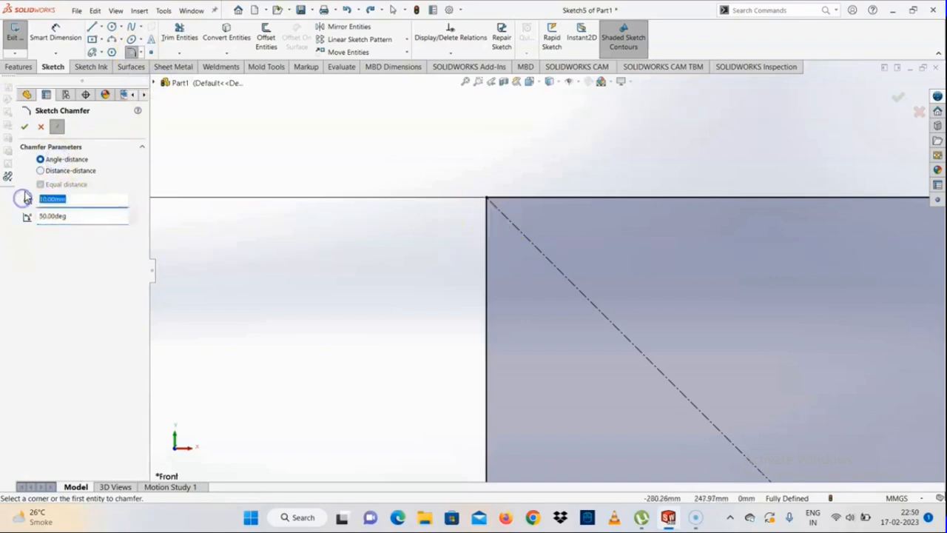
type("5")
left_click(491, 199)
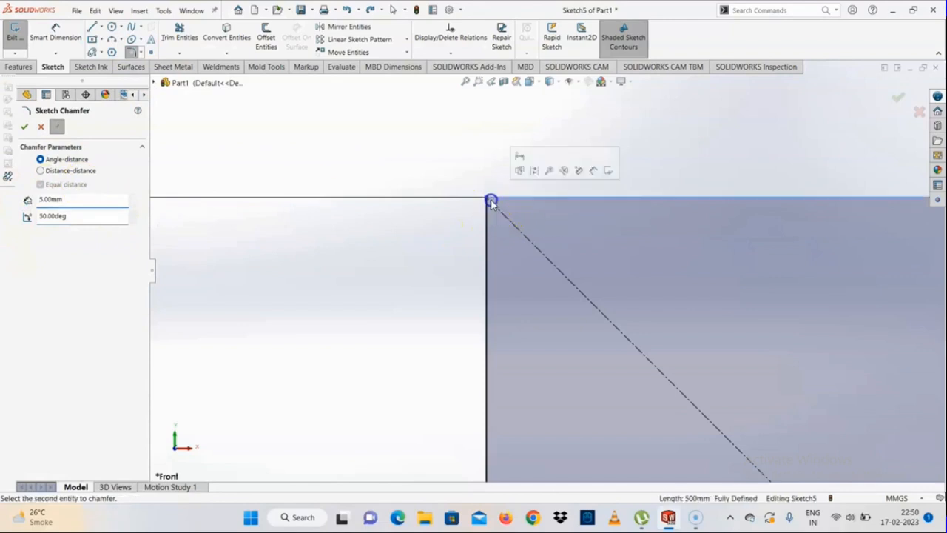
left_click(487, 204)
scroll(548, 222, "down", 6)
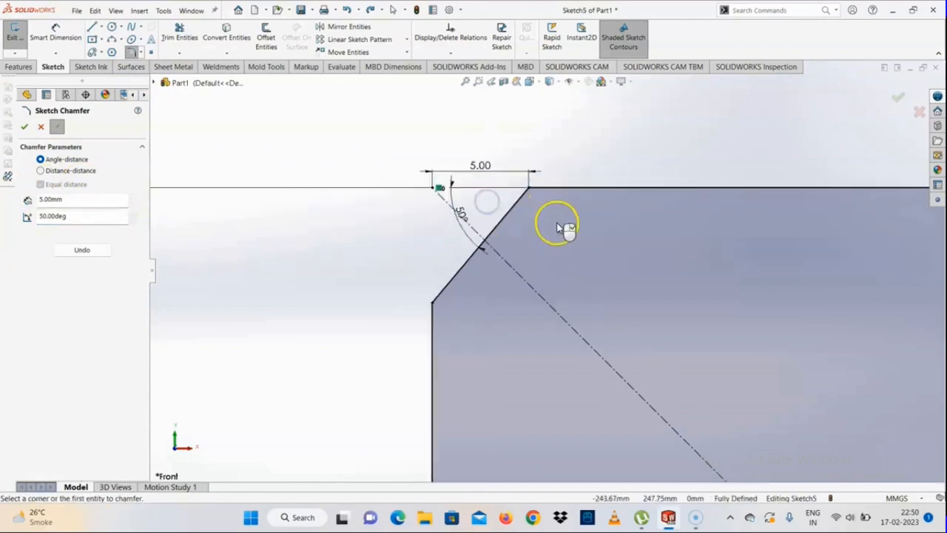
scroll(467, 178, "down", 3)
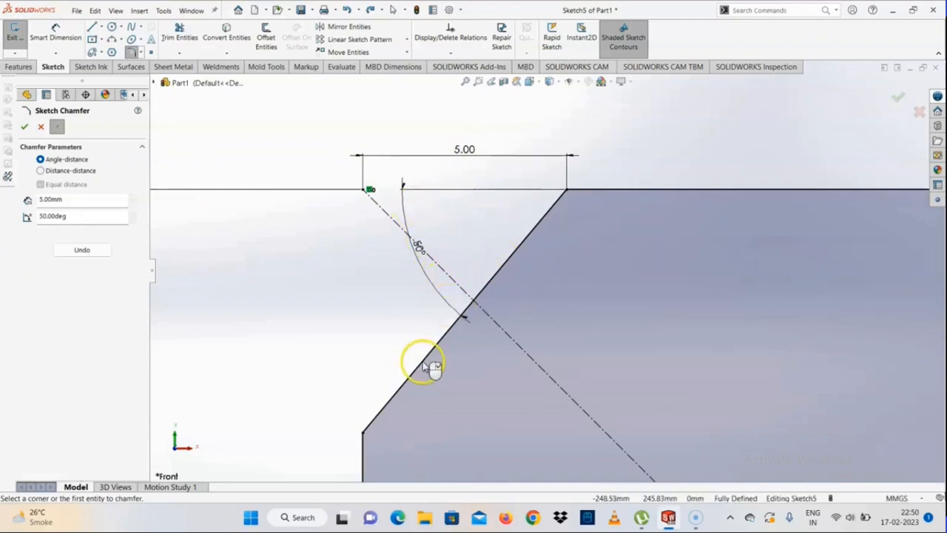
scroll(489, 280, "up", 6)
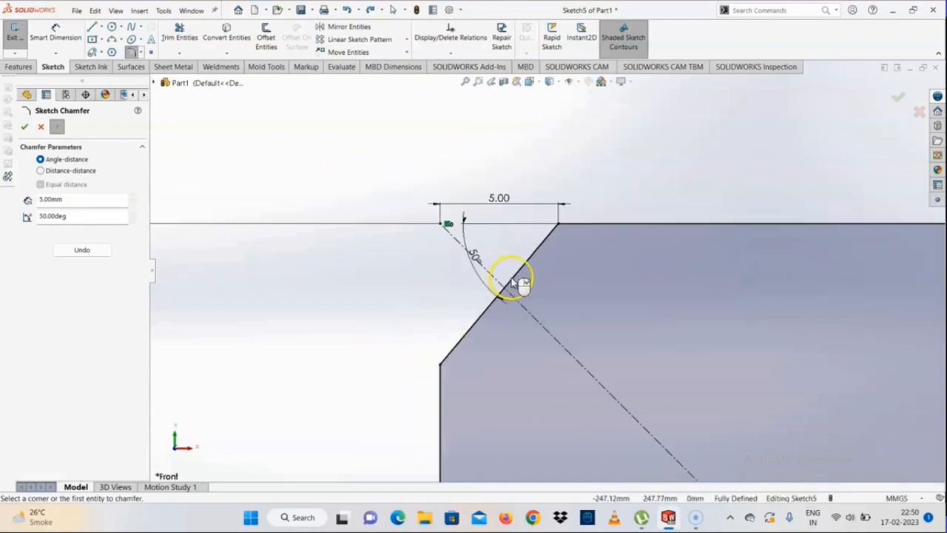
scroll(692, 316, "down", 3)
key("Escape")
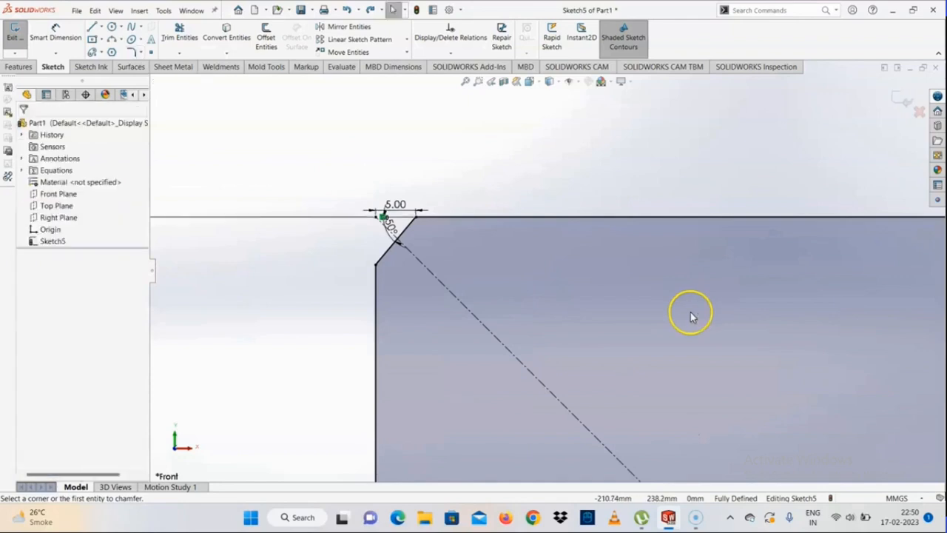
Undo the angle-distance chamfer and chamfer the same corner with Distance-distance, using an equal distance of 10 mm
key("ctrl+z")
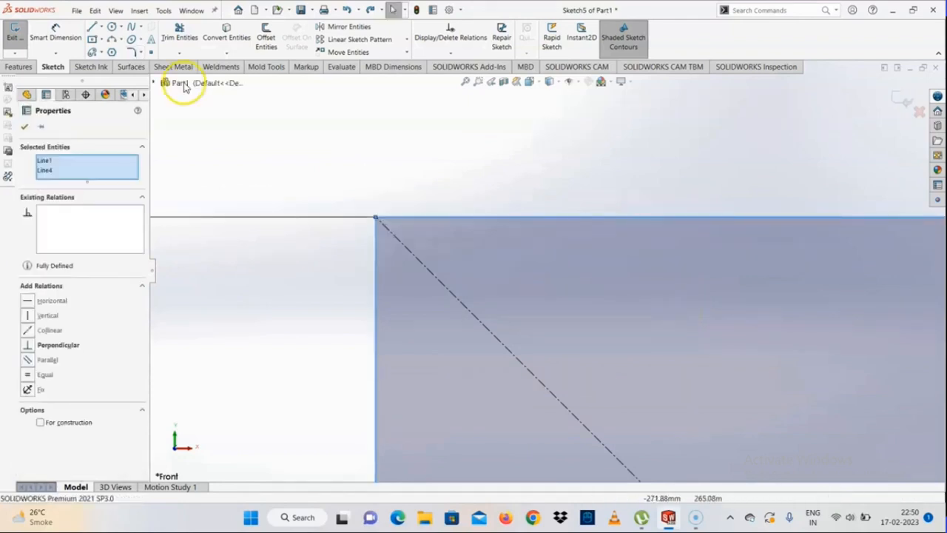
key("Escape")
left_click(139, 53)
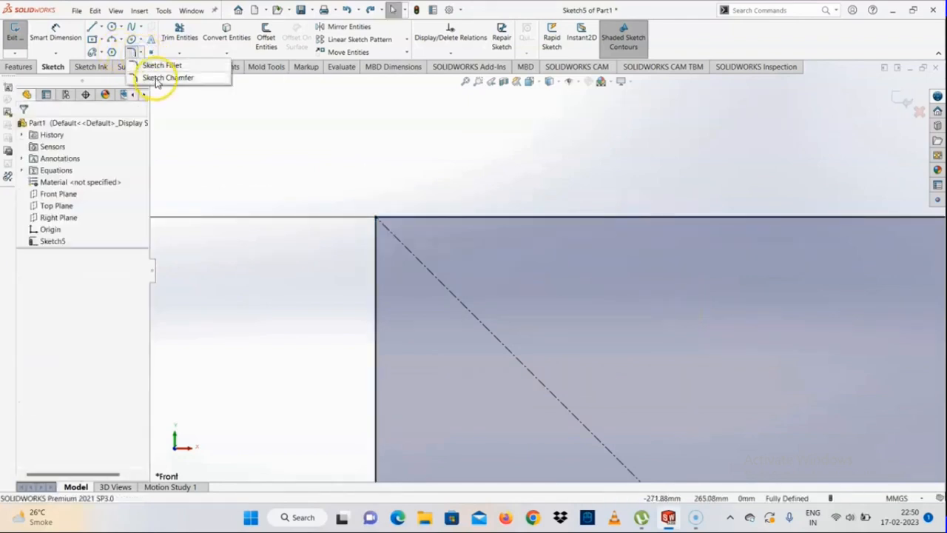
left_click(155, 76)
left_click(60, 172)
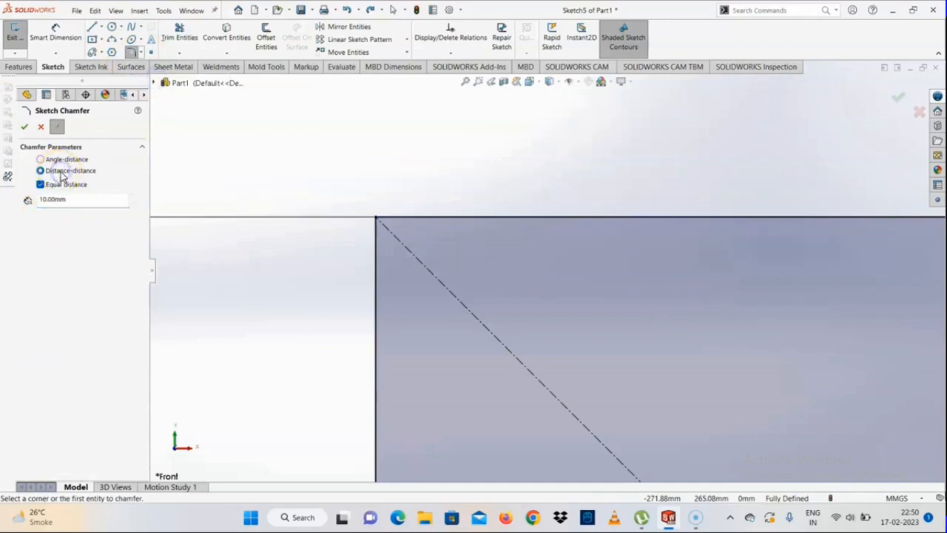
left_click(378, 219)
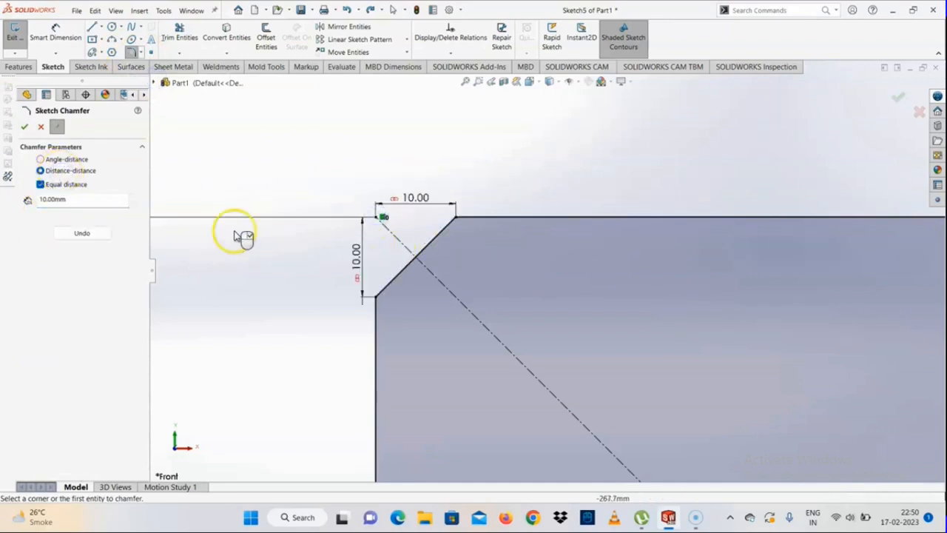
Set the equal chamfer distance to 5 mm in the chamfer parameters and close the Sketch Chamfer command
double_click(86, 198)
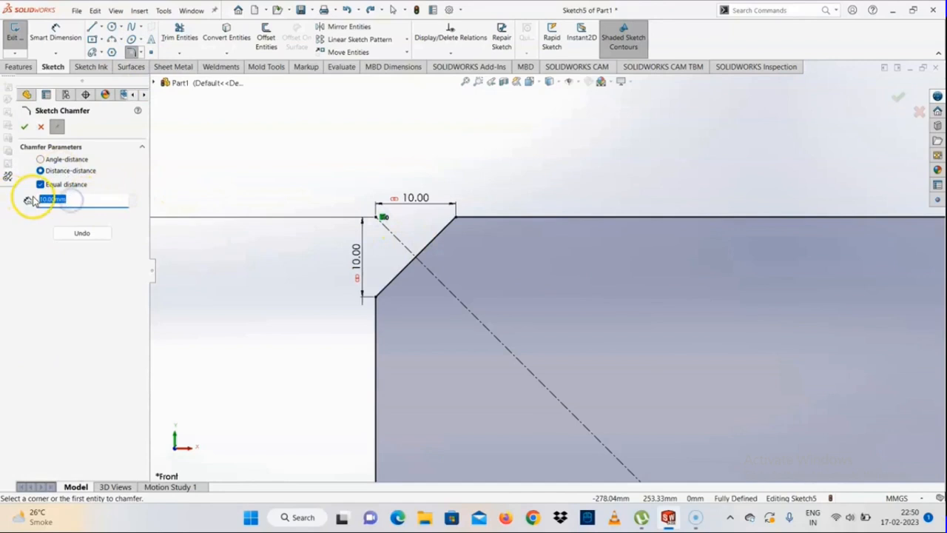
type("5")
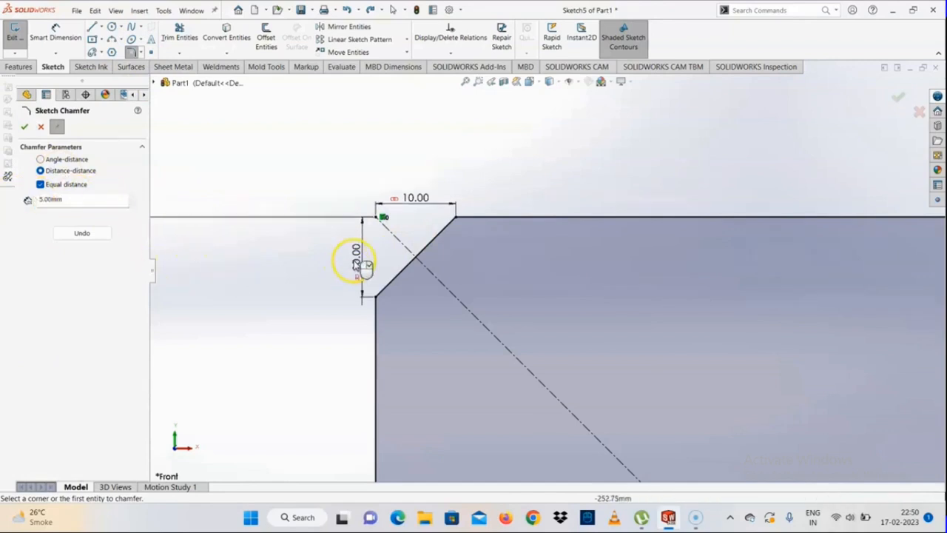
left_click(20, 128)
Set the chamfer's horizontal dimension to 5 mm and inspect both linked chamfer dimensions
double_click(412, 198)
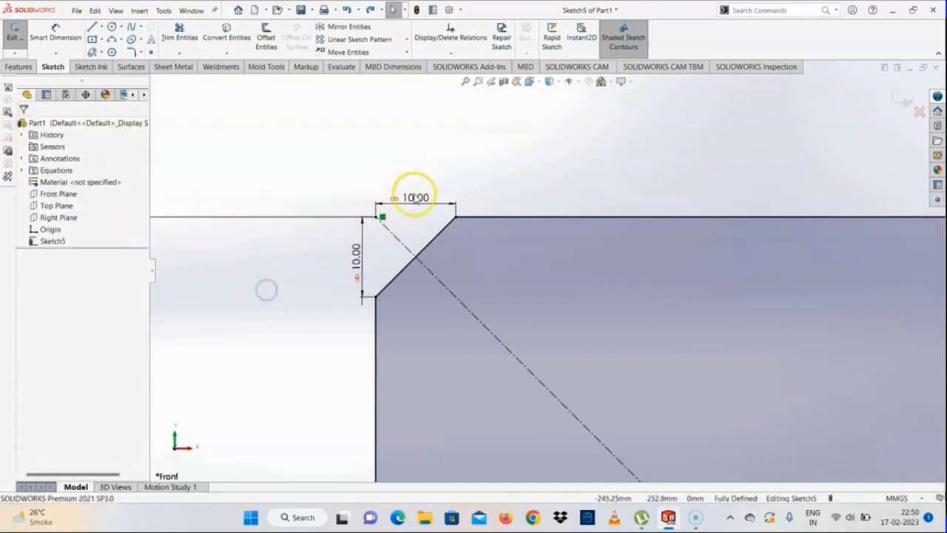
type("5")
key("Return")
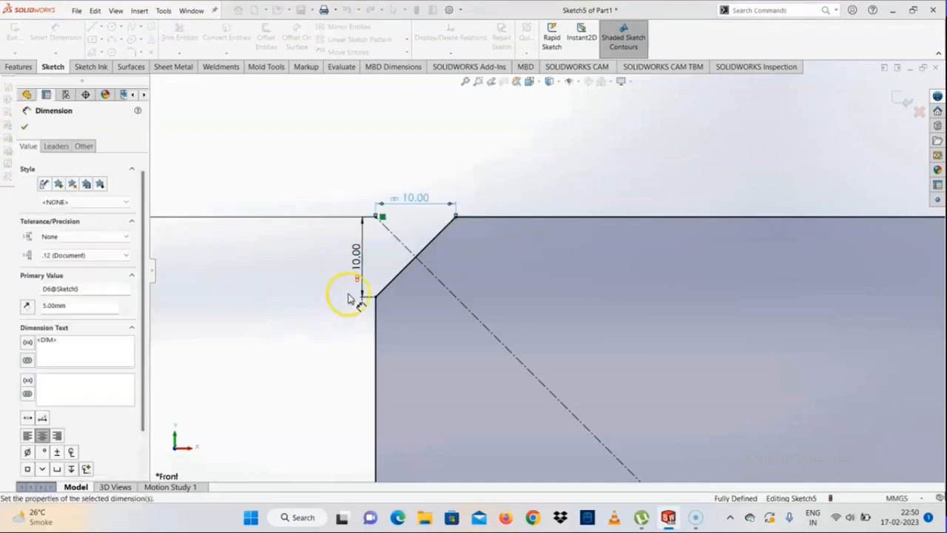
left_click(304, 308)
scroll(384, 225, "down", 3)
left_click(351, 270)
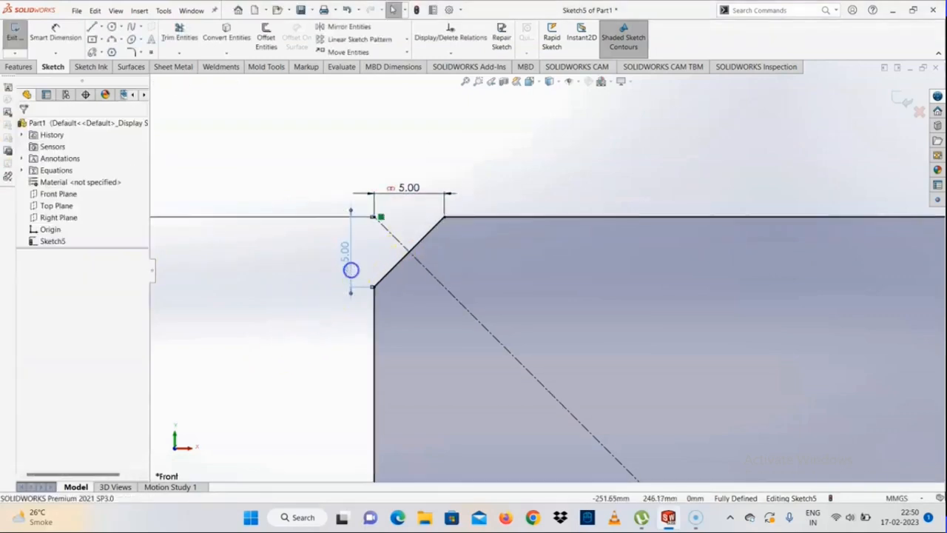
scroll(352, 275, "down", 2)
left_click(351, 275)
double_click(459, 154)
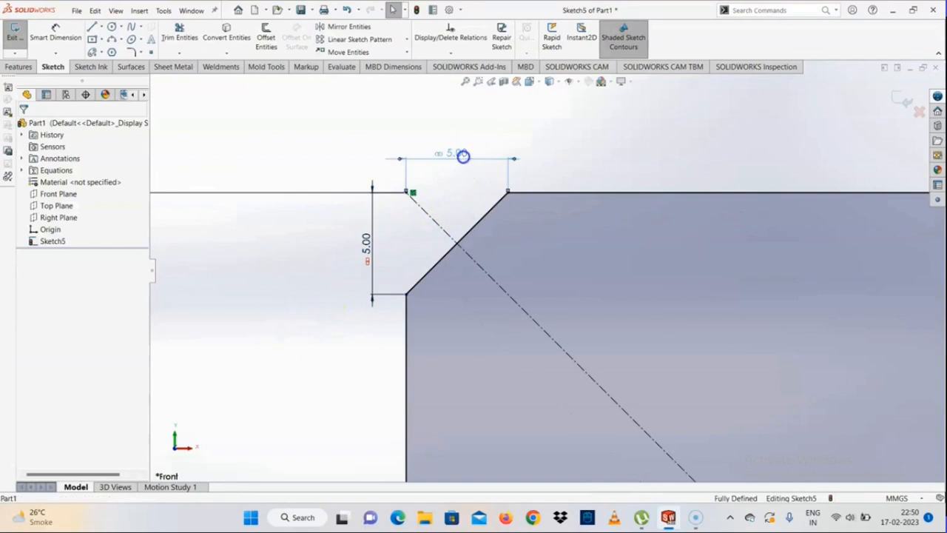
left_click(420, 141)
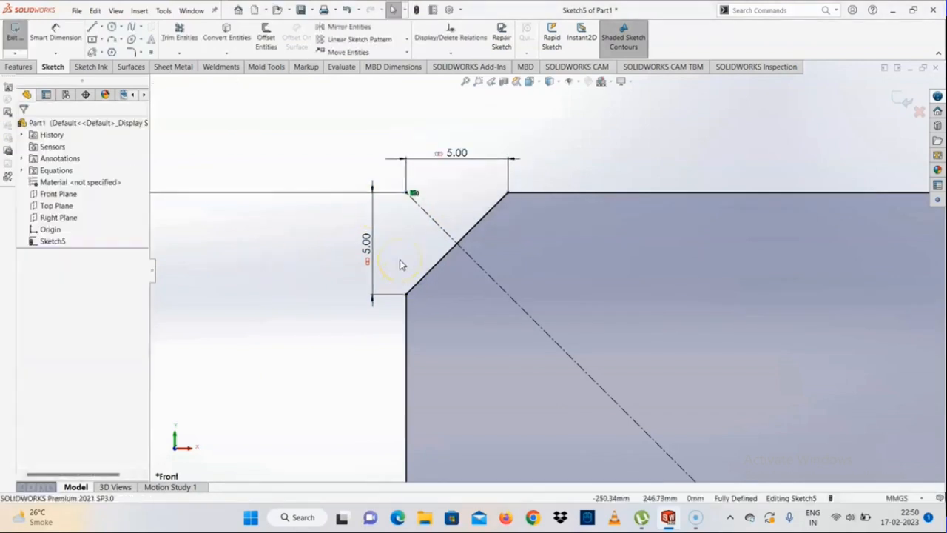
Undo the chamfer dimension change and the chamfer at the square's upper-left corner
key("ctrl+z")
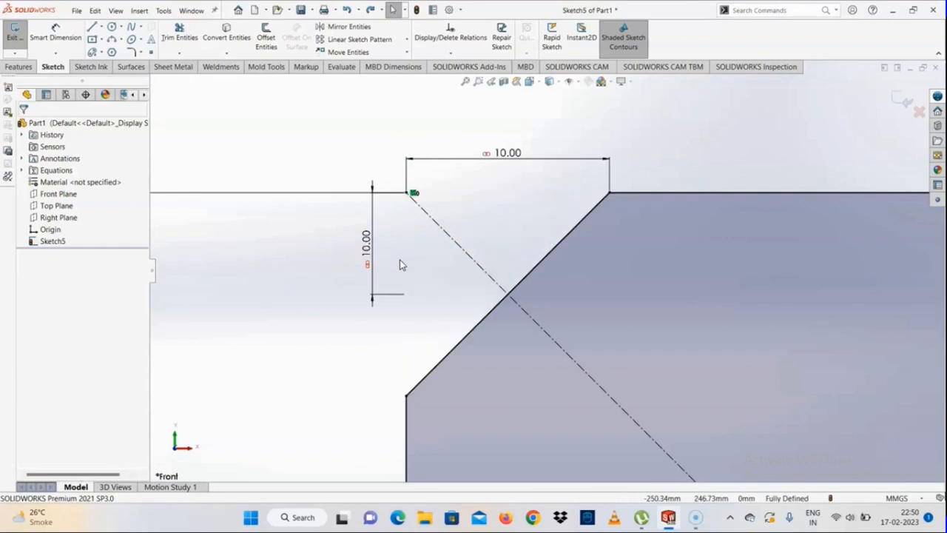
key("ctrl+z")
left_click(343, 295)
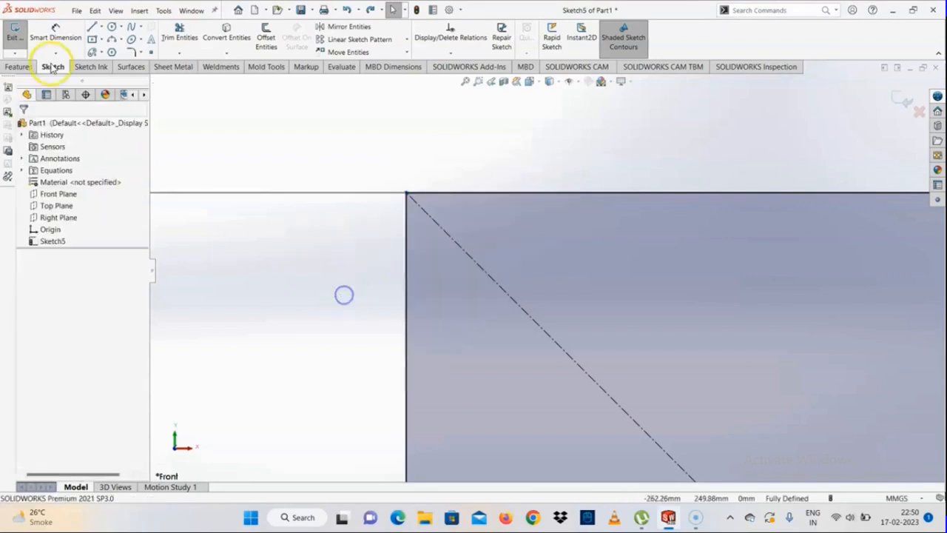
Start a Distance-distance sketch chamfer, switch Equal distance off and on again, and pick the square's upper-left corner at 10 mm
left_click(138, 52)
left_click(153, 76)
double_click(55, 198)
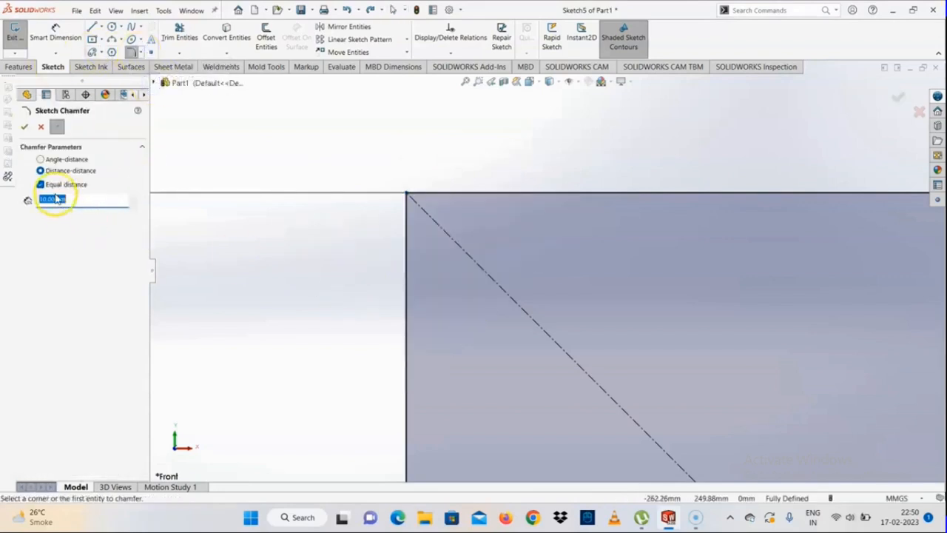
left_click(57, 185)
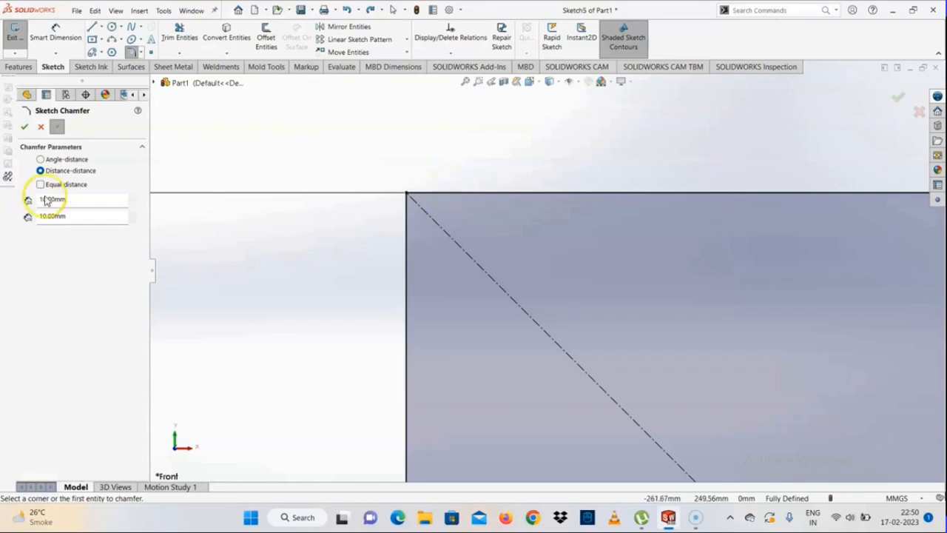
left_click(63, 185)
left_click(406, 194)
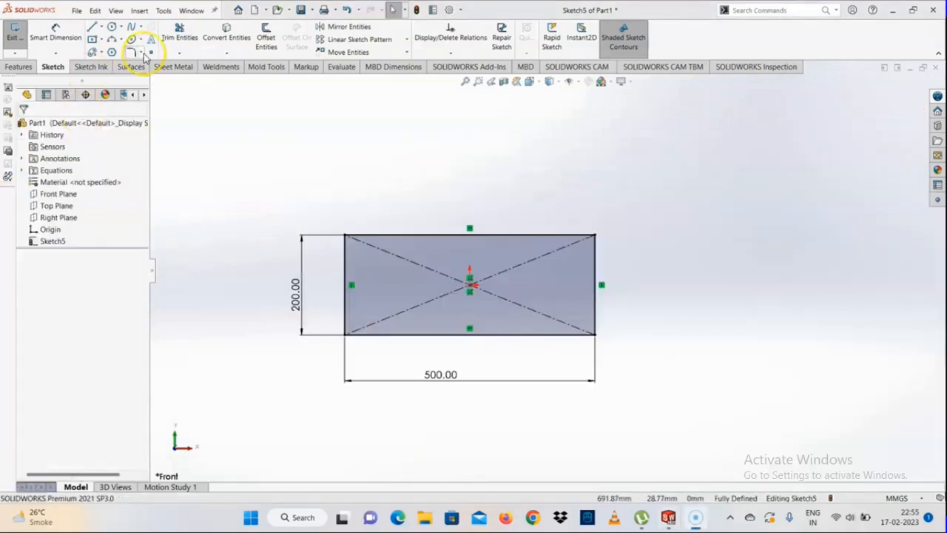
Chamfer the upper-left corner of the 500 by 200 mm rectangle with an equal distance of 10 mm
left_click(144, 53)
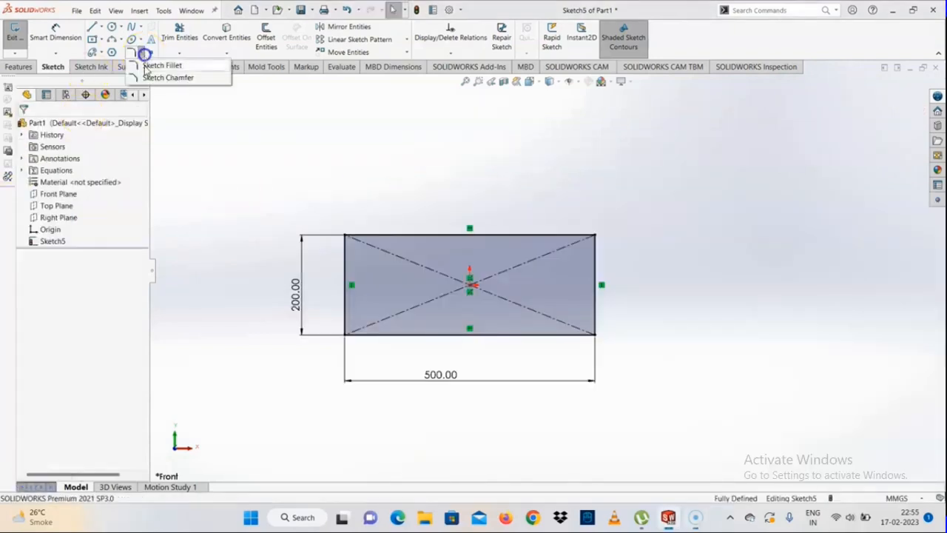
left_click(148, 78)
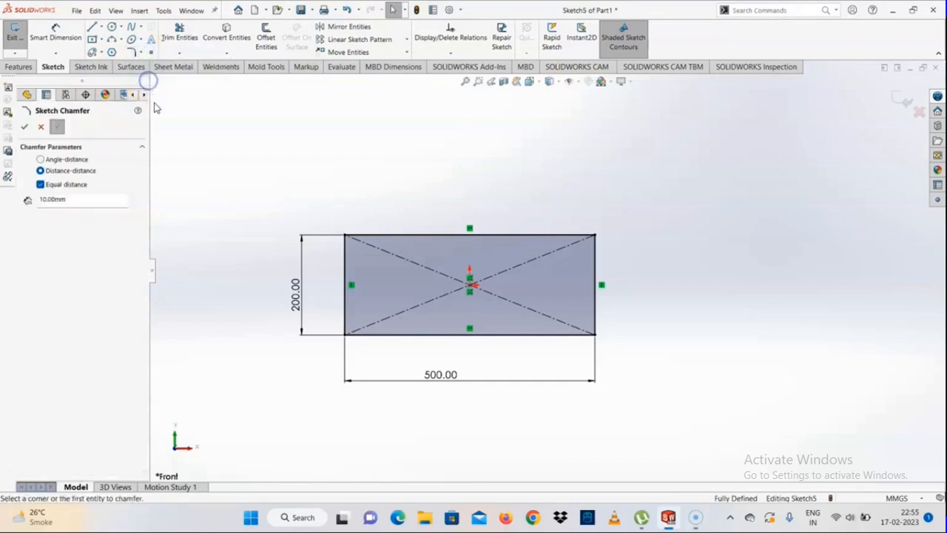
left_click(348, 238)
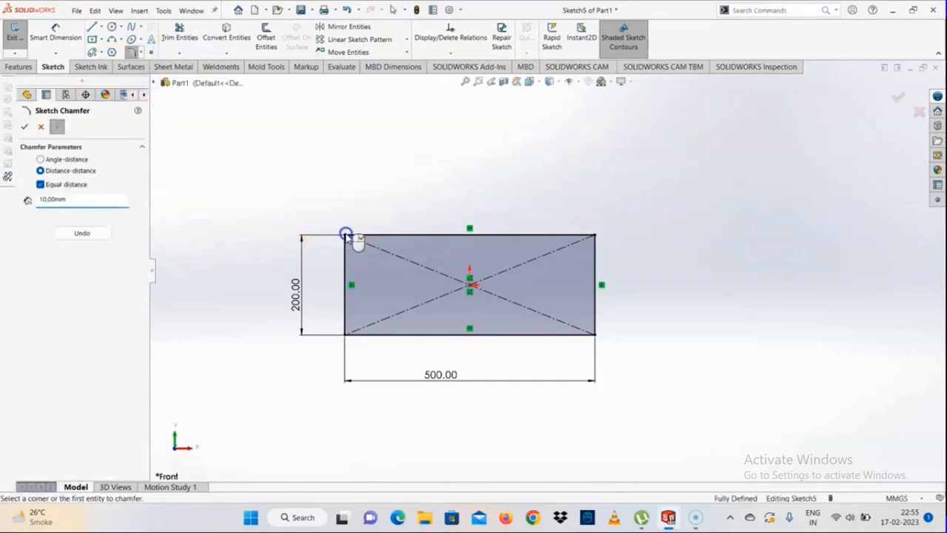
scroll(356, 237, "down", 3)
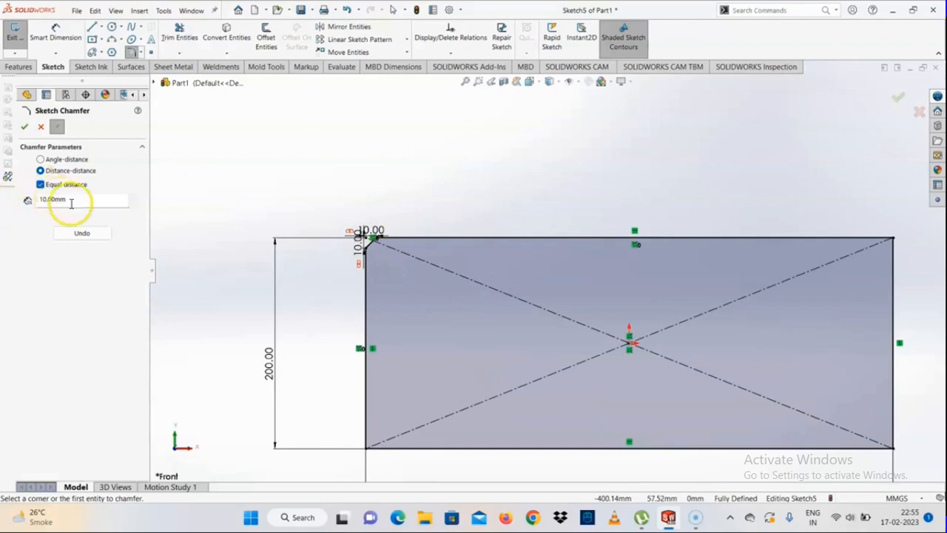
scroll(370, 241, "down", 4)
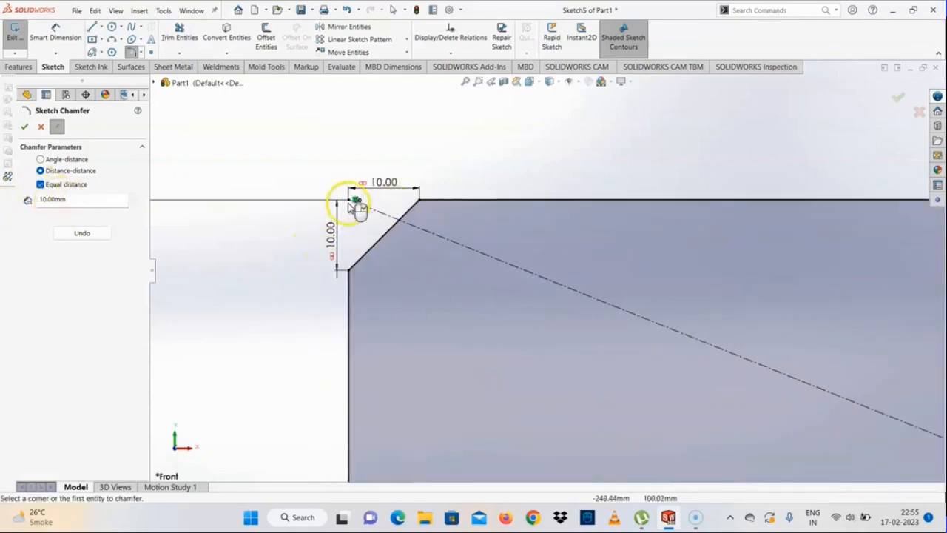
left_click(25, 127)
Set the chamfer's horizontal dimension to 20 mm and inspect the link symbols on both chamfer dimensions
double_click(386, 184)
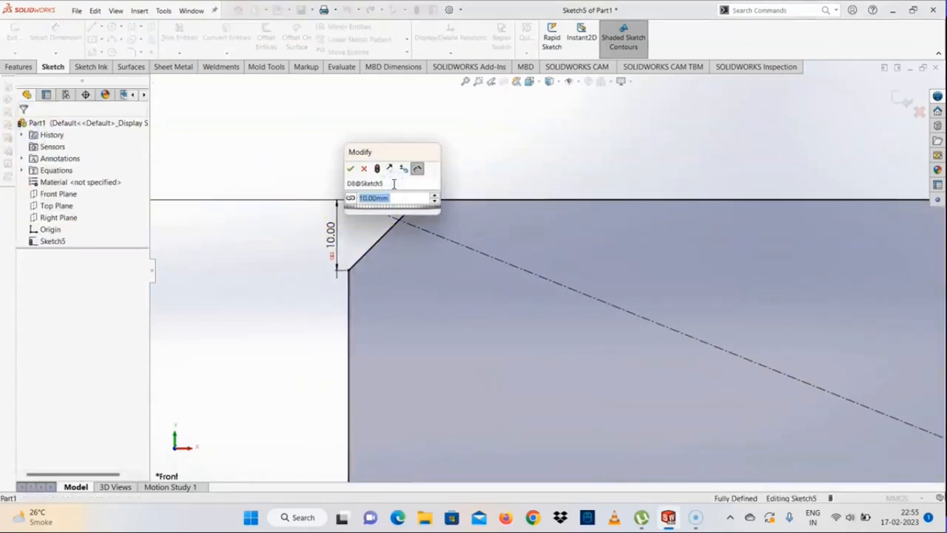
type("20")
key("Return")
key("Escape")
scroll(399, 266, "down", 3)
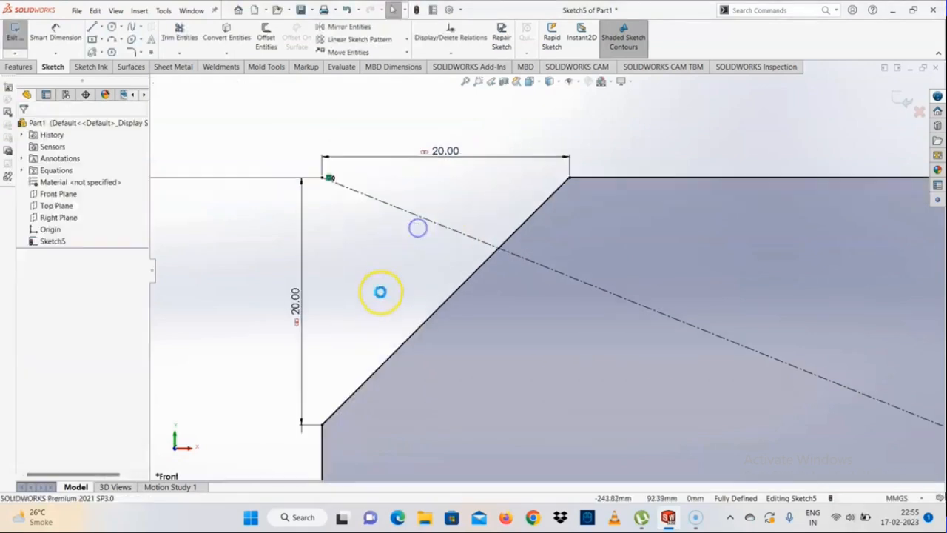
scroll(490, 300, "up", 3)
scroll(499, 238, "down", 5)
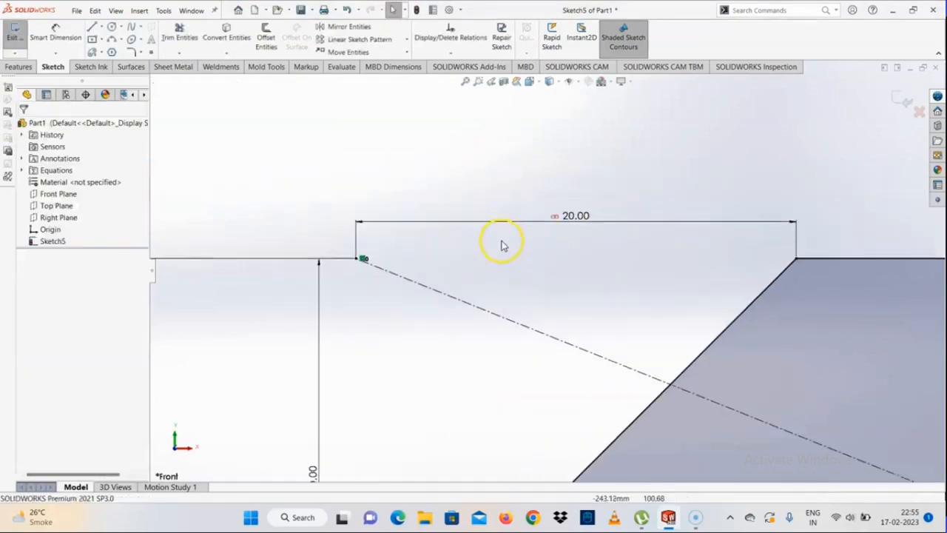
scroll(556, 219, "down", 2)
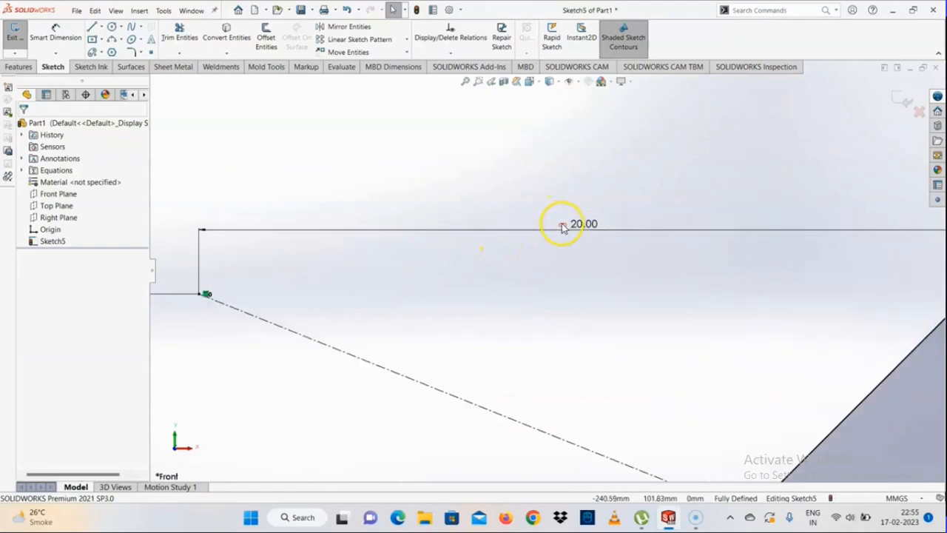
scroll(562, 225, "up", 6)
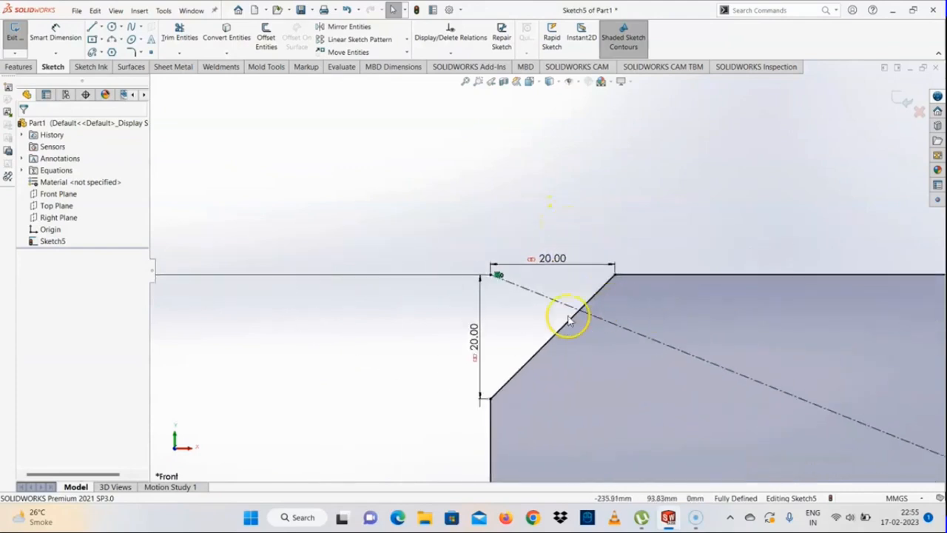
Undo the chamfer dimension change and the equal-distance chamfer at the rectangle's upper-left corner
scroll(649, 303, "up", 4)
scroll(635, 311, "down", 2)
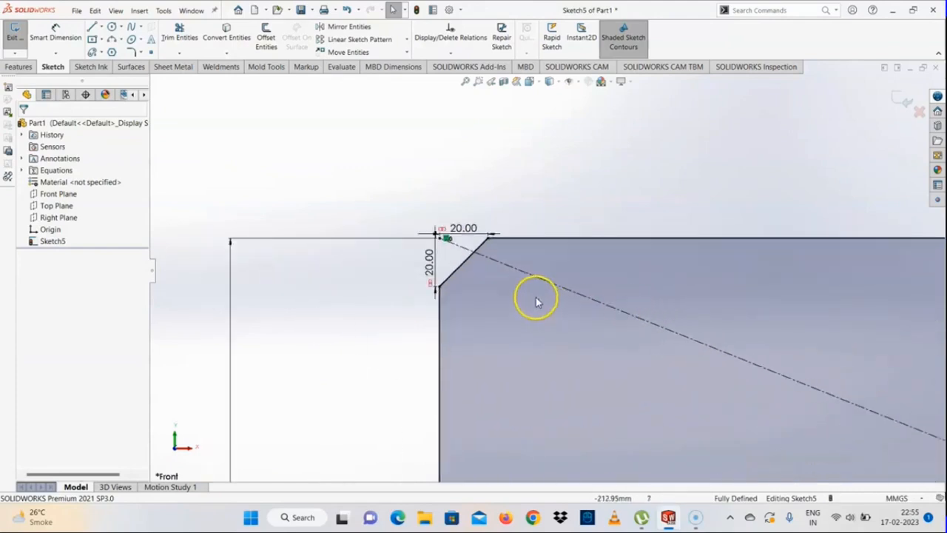
scroll(477, 243, "down", 2)
scroll(404, 233, "down", 2)
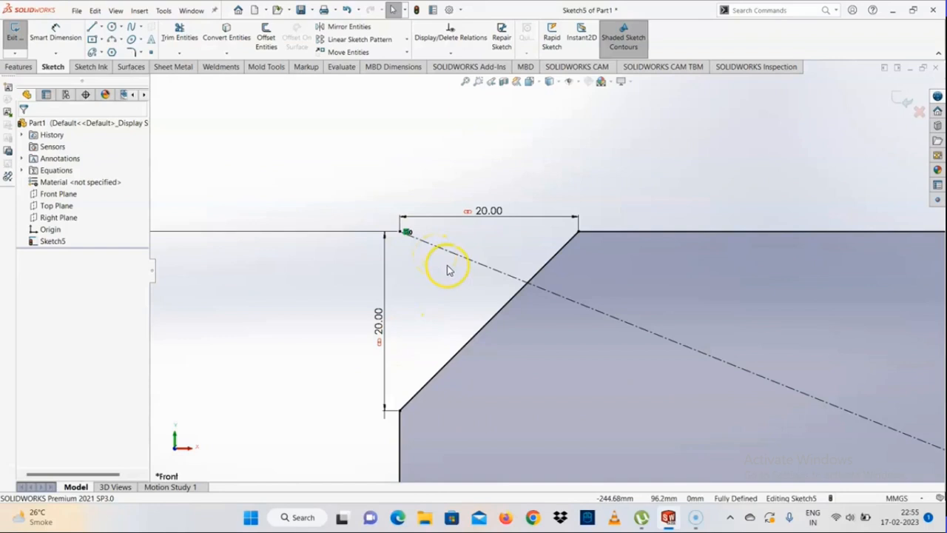
key("ctrl+z")
key("ctrl+z")
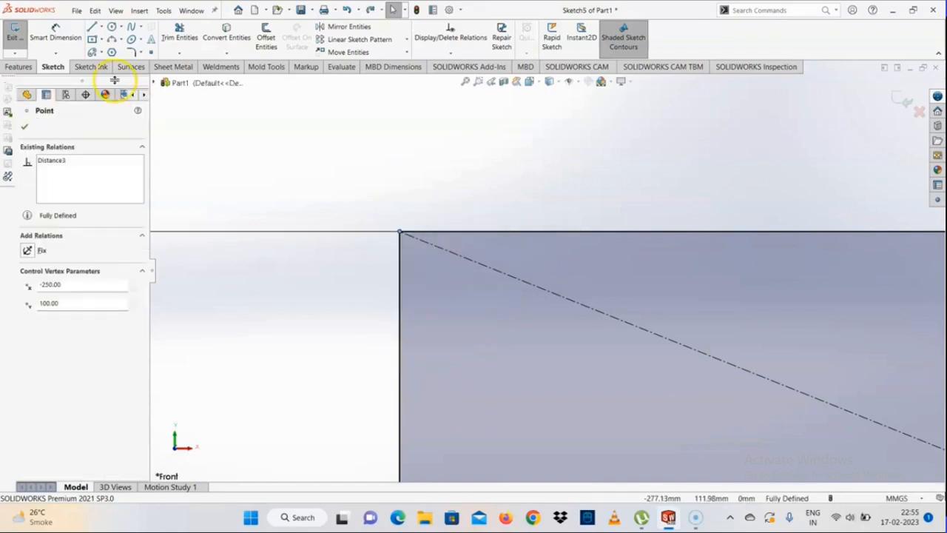
Chamfer the rectangle's upper-left corner by Distance-distance with Equal distance off and both distances at 10 mm
left_click(141, 52)
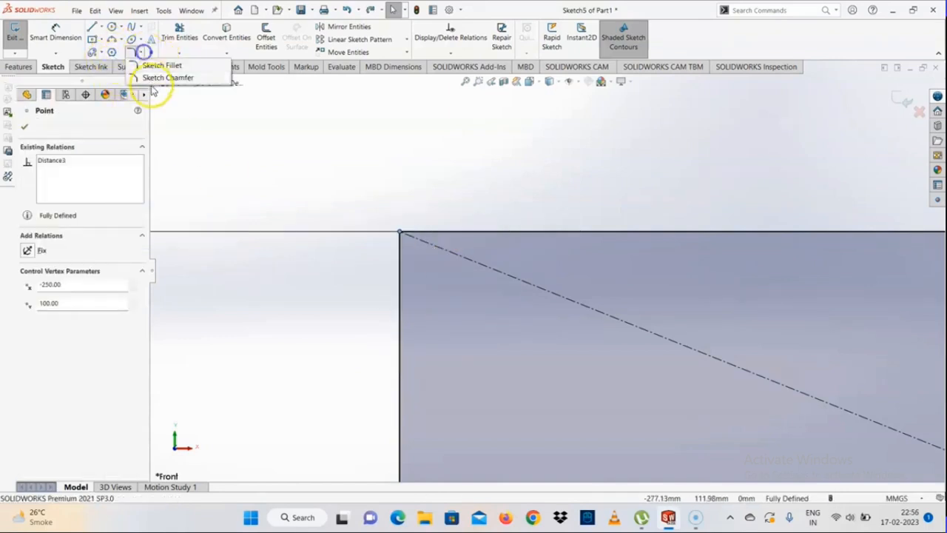
left_click(167, 78)
left_click(40, 183)
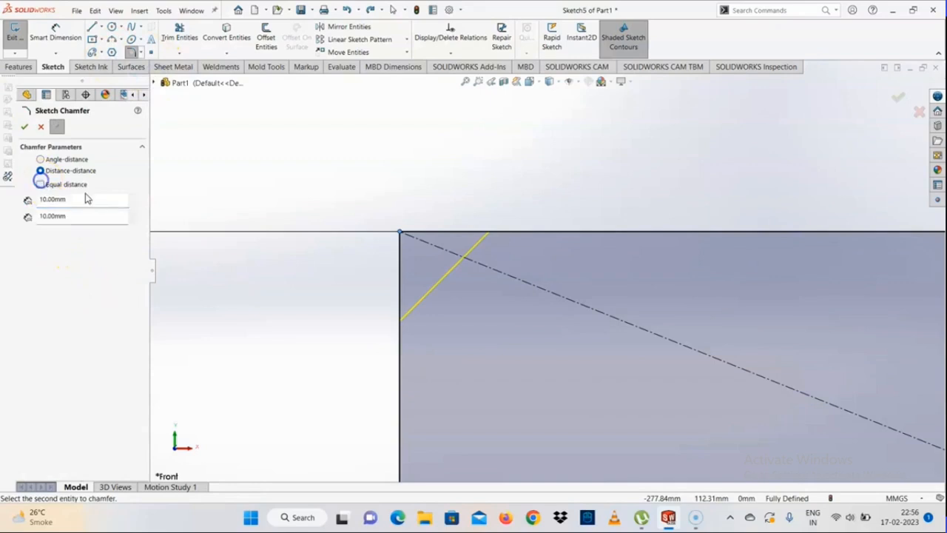
left_click(24, 127)
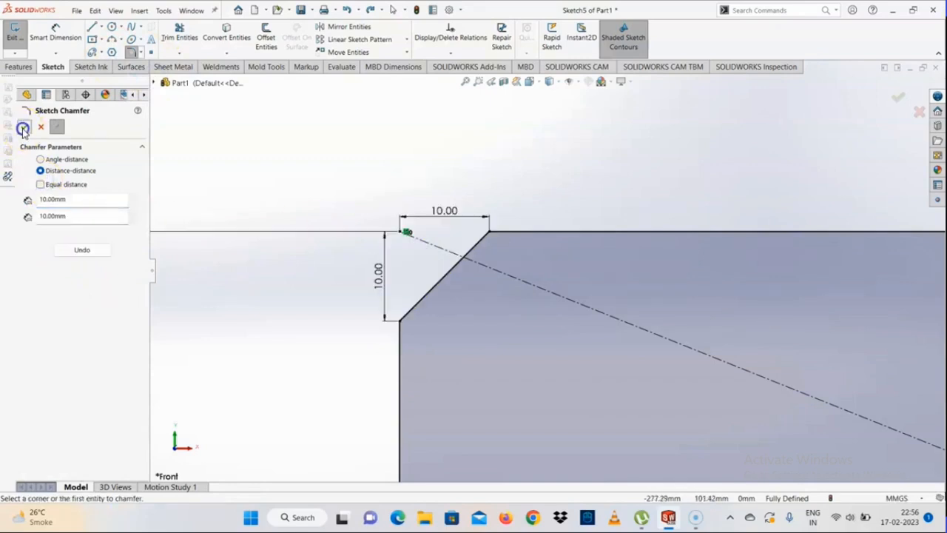
left_click(24, 128)
scroll(488, 283, "down", 4)
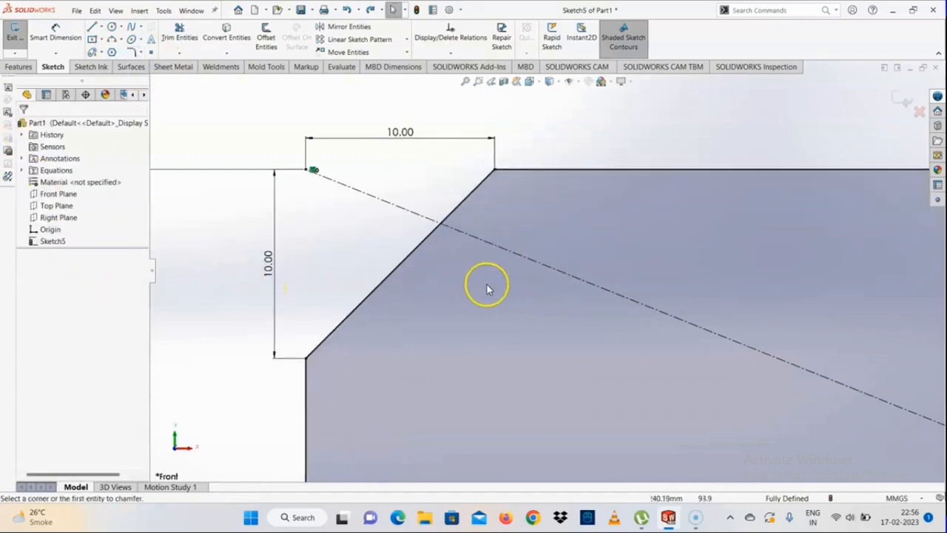
Set the chamfer's horizontal dimension to 20 mm and its vertical dimension to 15 mm
double_click(401, 136)
type("20")
key("Return")
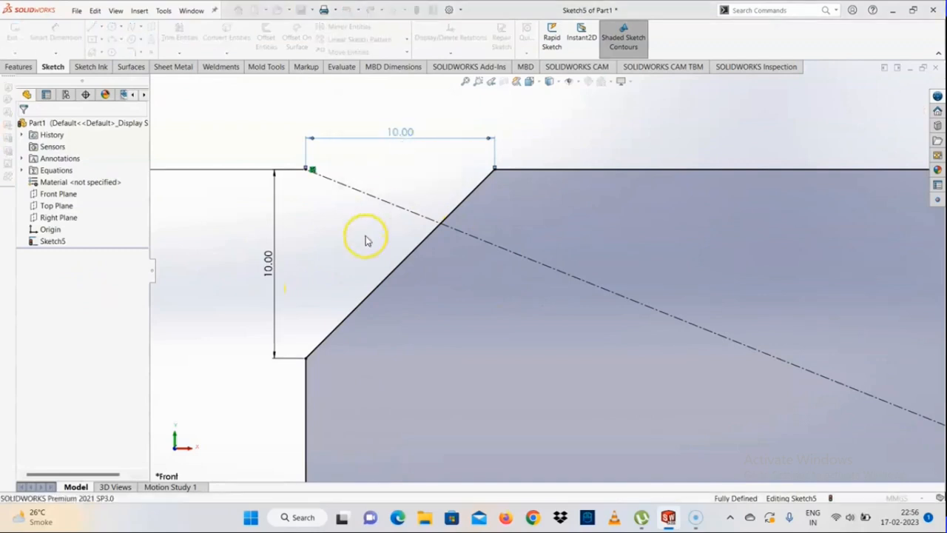
scroll(399, 289, "up", 3)
double_click(417, 268)
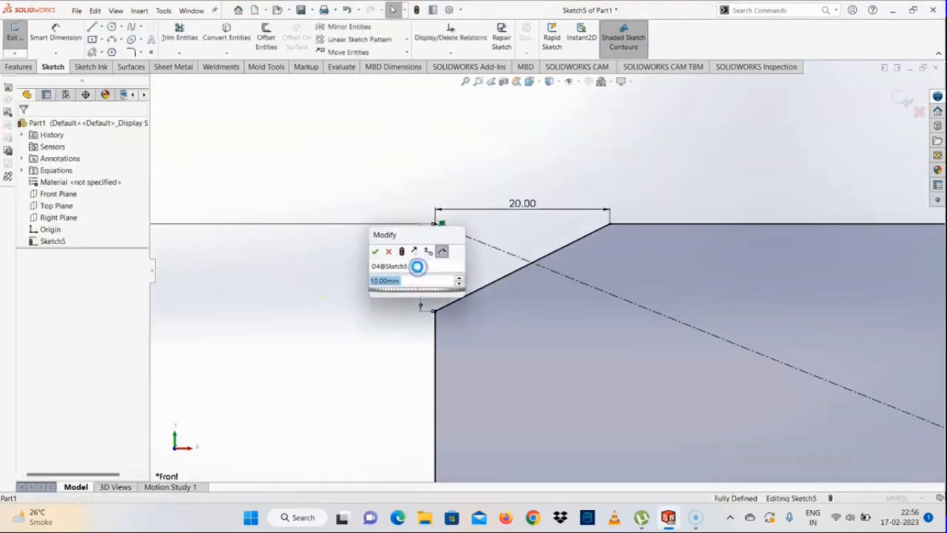
type("15")
key("Return")
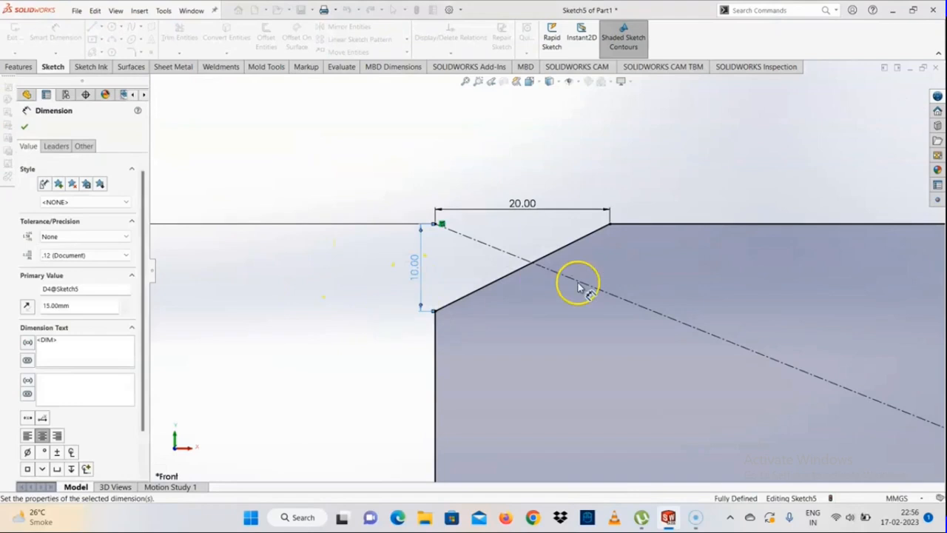
key("Escape")
scroll(628, 313, "up", 6)
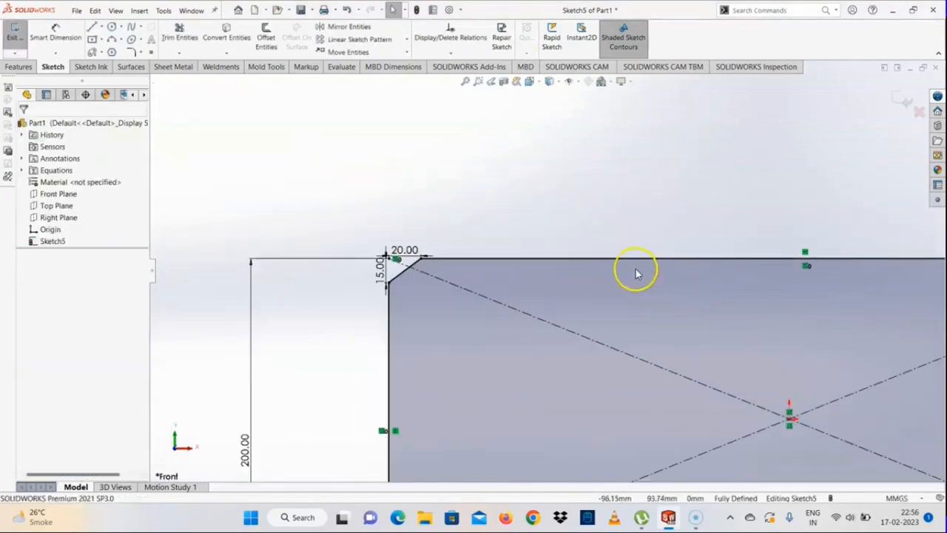
scroll(575, 294, "up", 2)
scroll(575, 294, "down", 3)
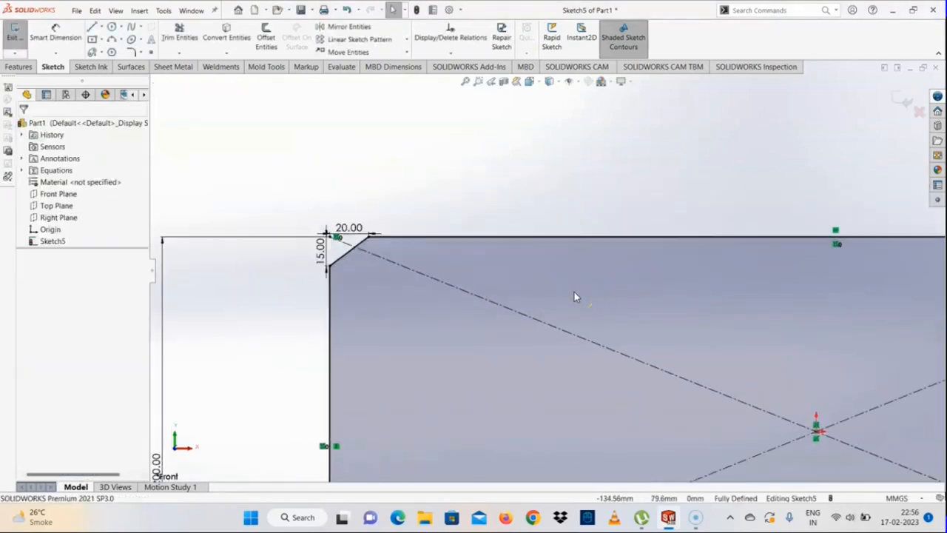
scroll(573, 297, "up", 5)
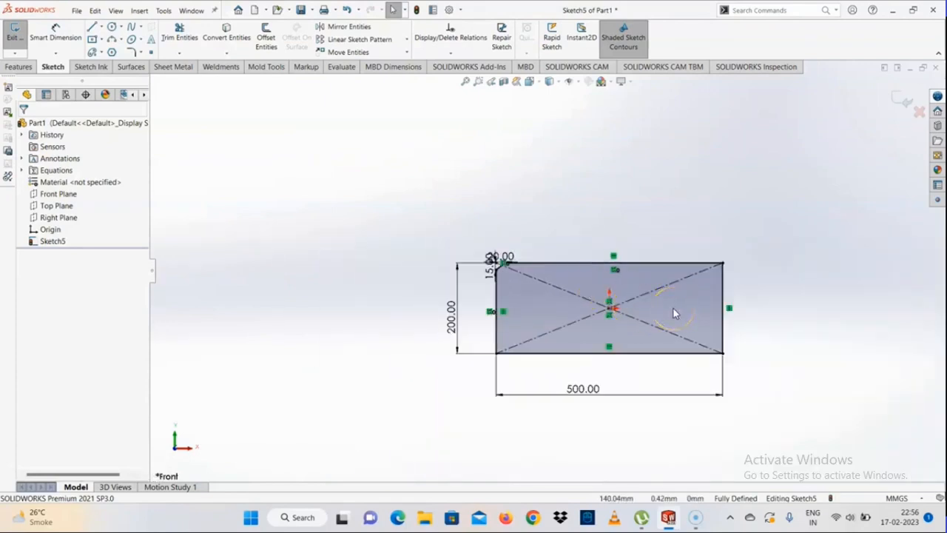
Undo the chamfer with its dimension changes and the rectangle's 200 mm height setting
key("ctrl+z")
key("ctrl+z")
key("ctrl+z")
key("ctrl+z")
key("ctrl+z")
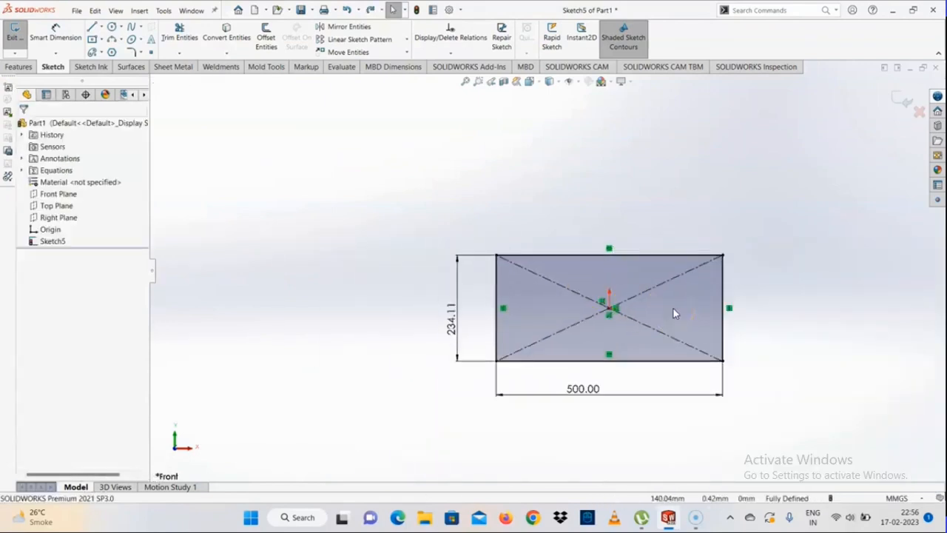
scroll(669, 312, "down", 3)
scroll(670, 319, "up", 4)
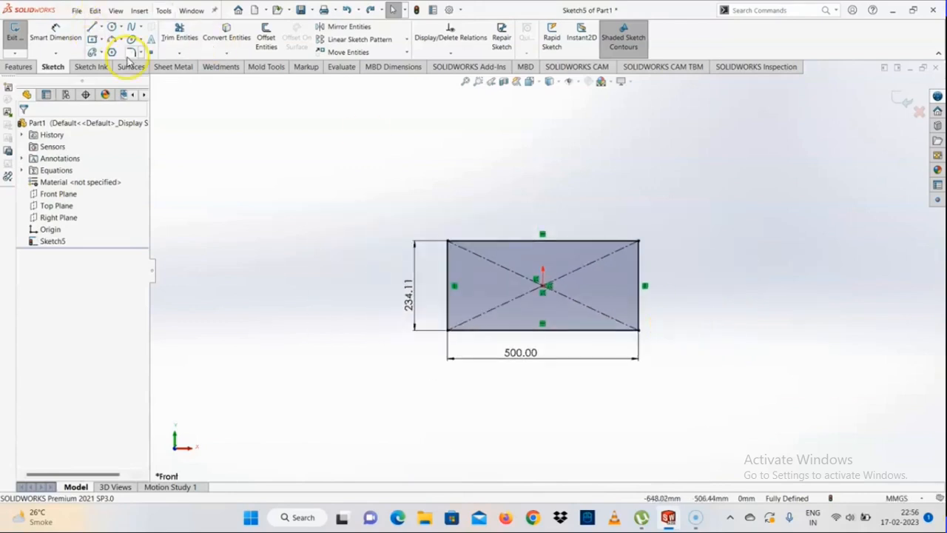
Exit the sketch and delete the rectangle sketch from the part
left_click(899, 101)
scroll(655, 256, "down", 3)
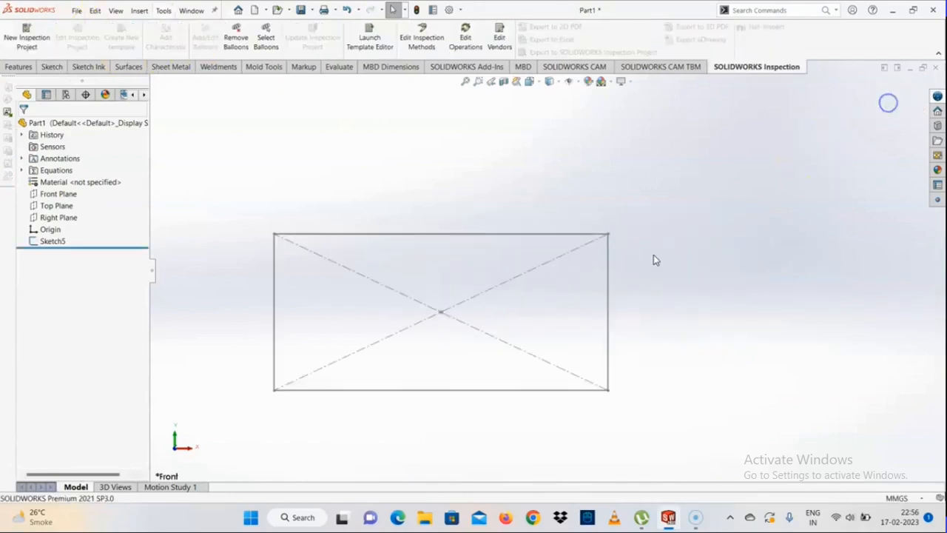
left_click(49, 66)
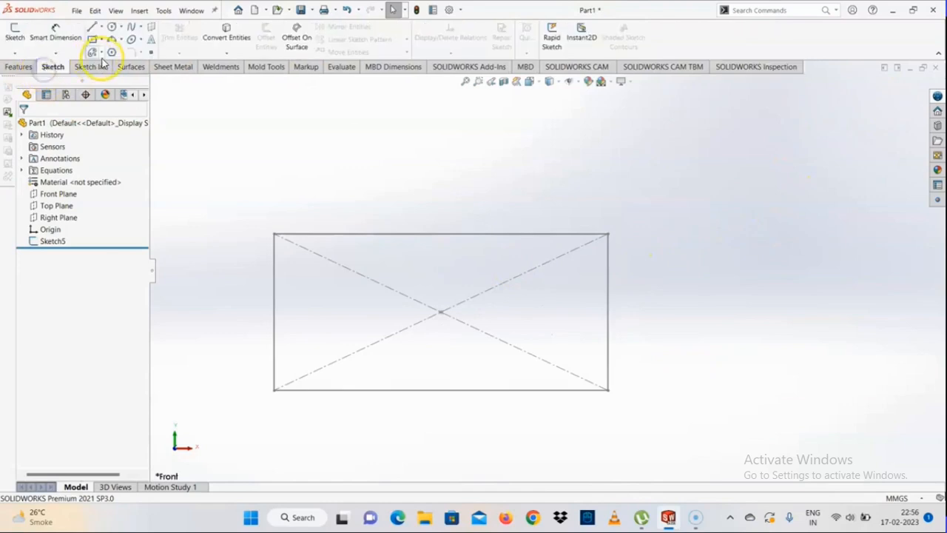
left_click(50, 243)
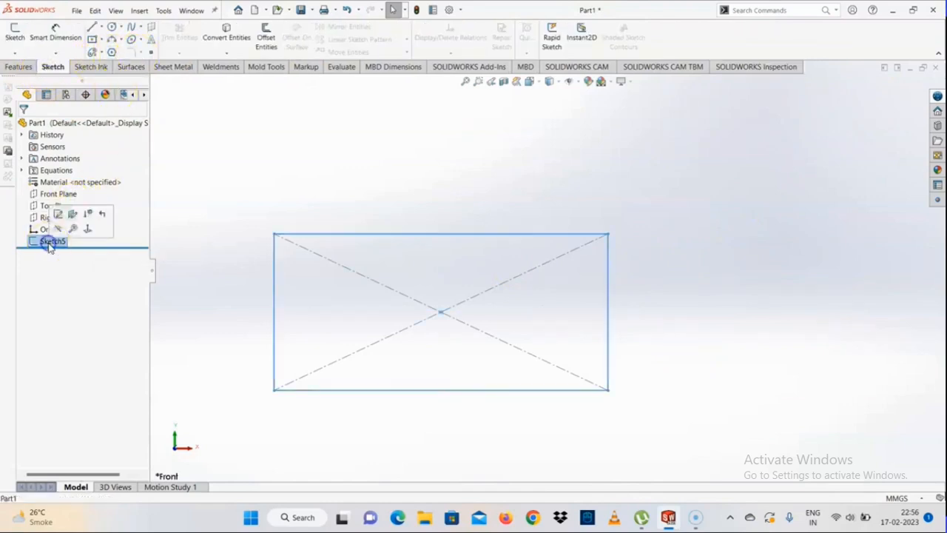
key("Delete")
key("Return")
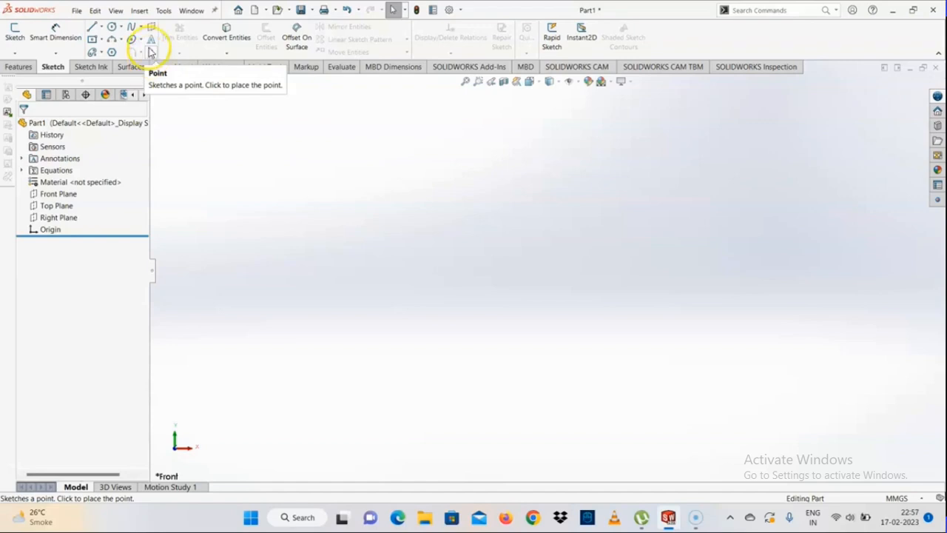
Start a new sketch on the Front Plane
left_click(14, 53)
left_click(262, 171)
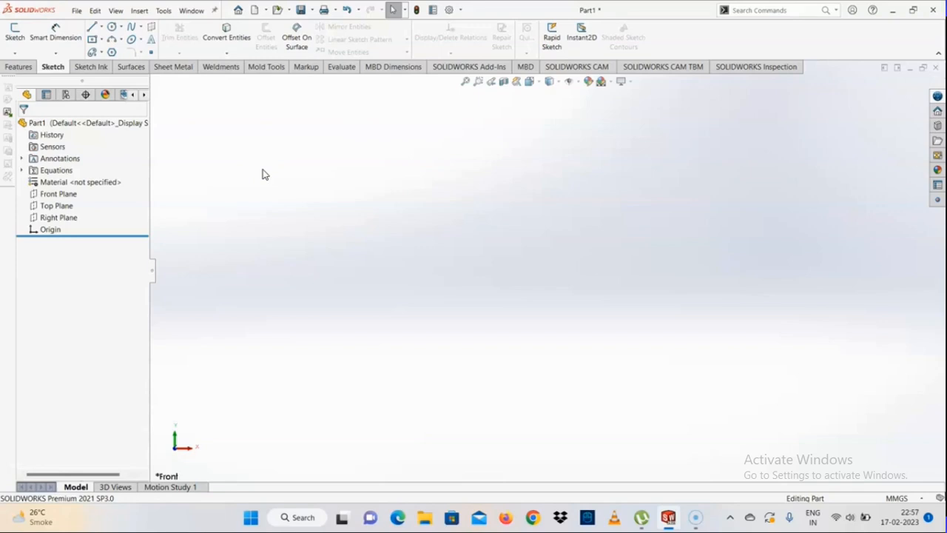
left_click(60, 193)
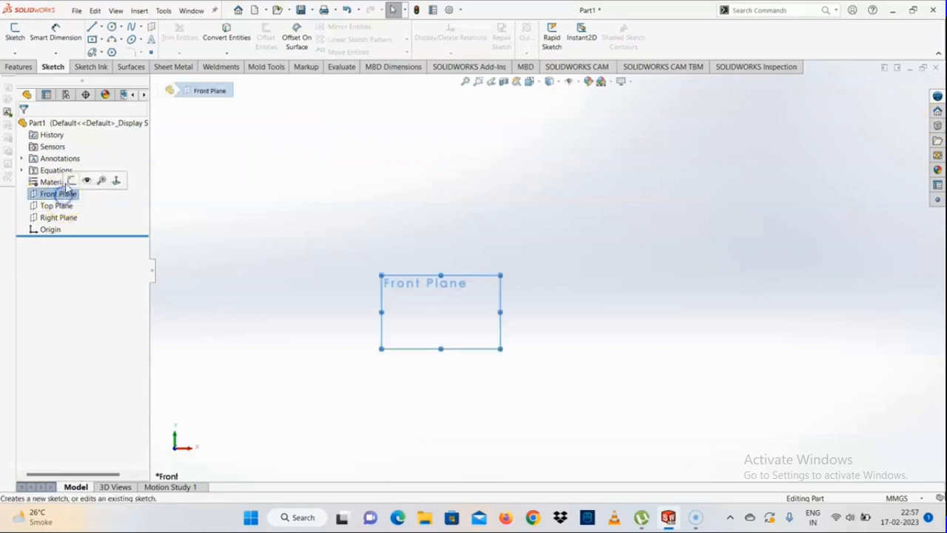
left_click(71, 181)
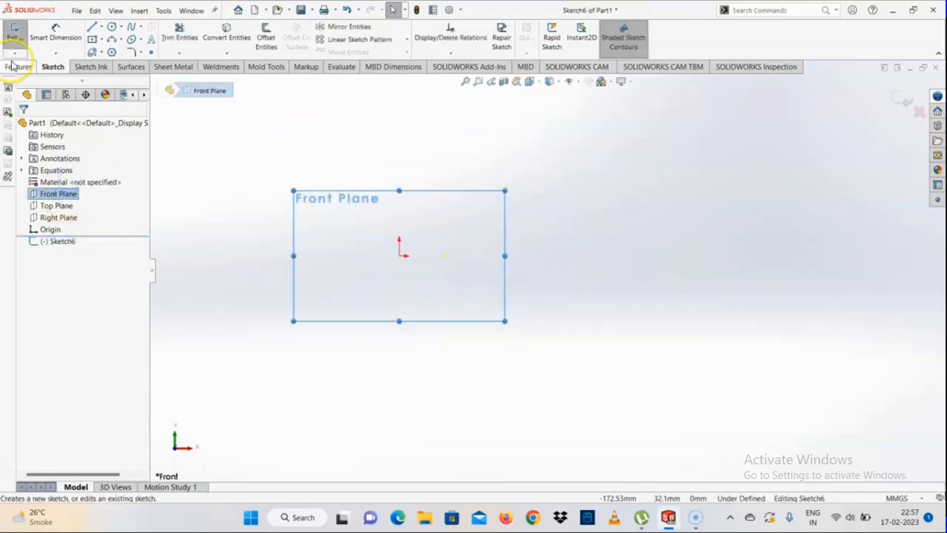
left_click(92, 39)
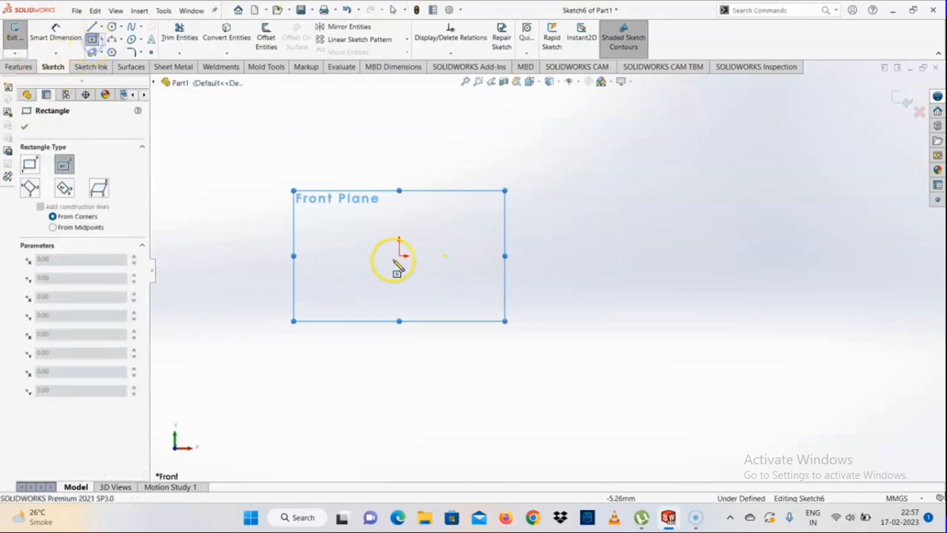
left_click(399, 255)
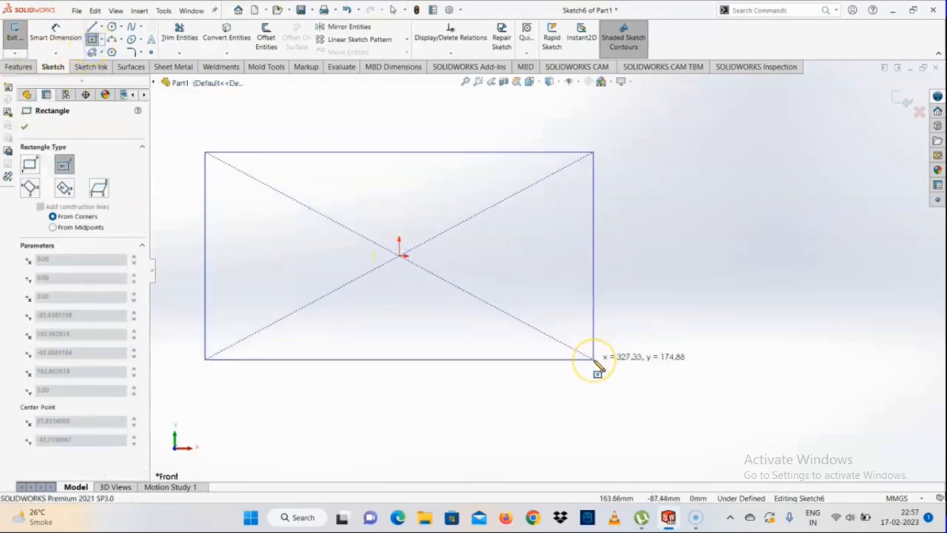
key("Escape")
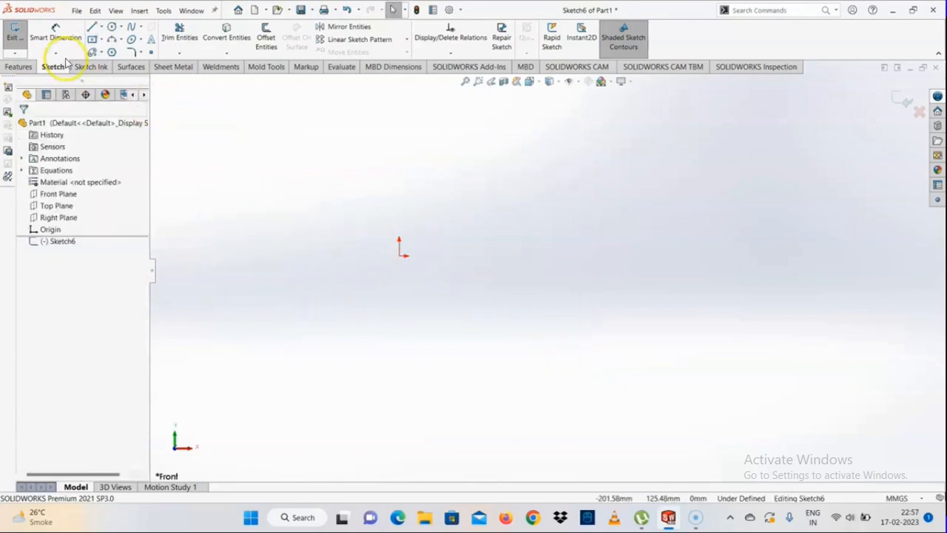
Sketch a corner rectangle about 235 by 96 mm with its upper-left corner on the origin
left_click(95, 41)
left_click(102, 40)
left_click(118, 51)
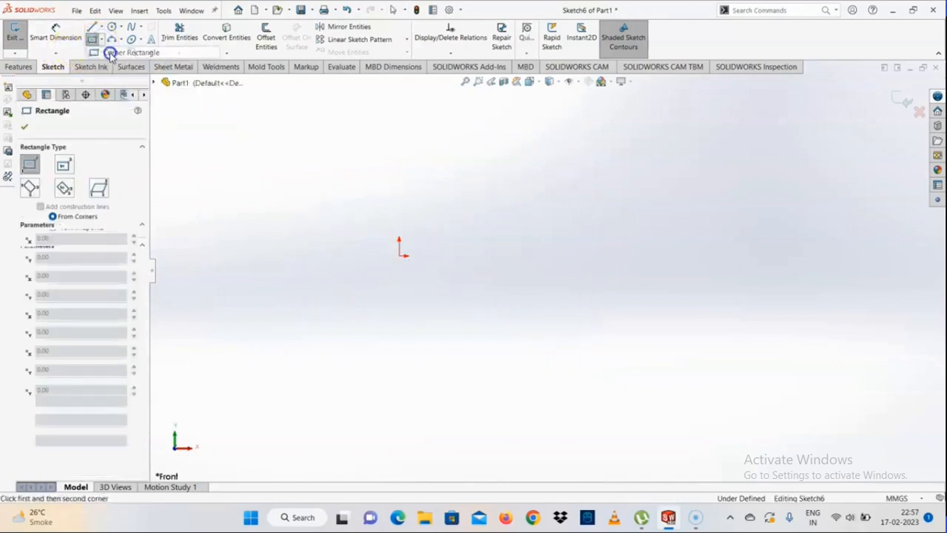
left_click(399, 255)
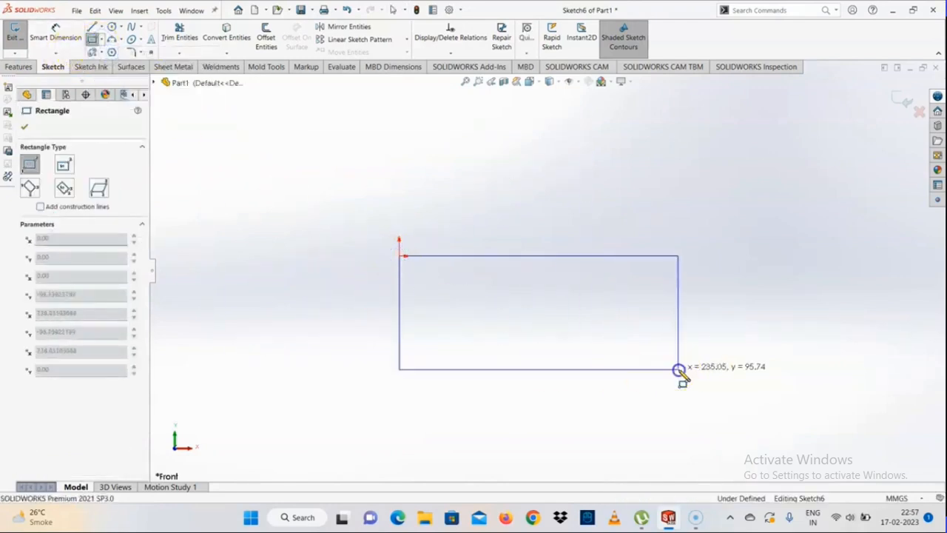
left_click(679, 368)
key("Escape")
scroll(652, 326, "down", 2)
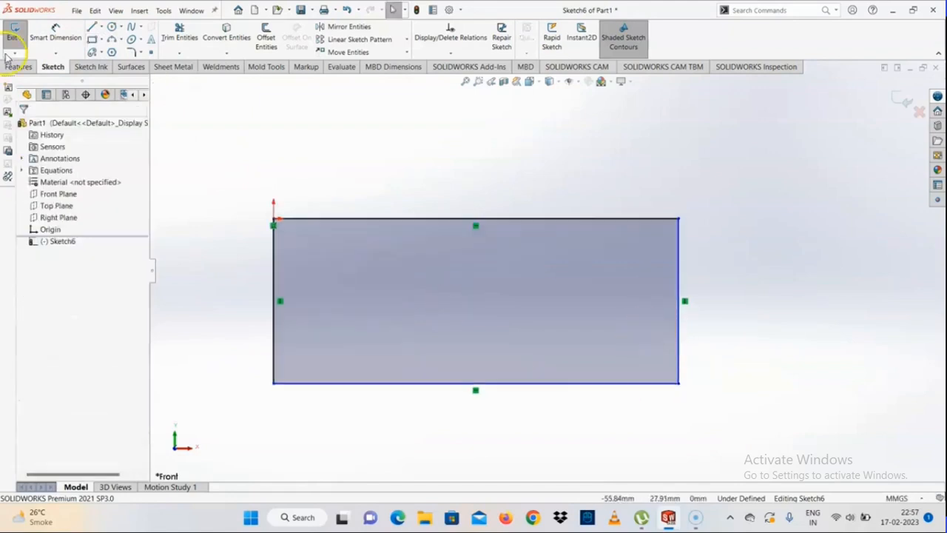
Dimension the rectangle's top edge and set its width to 250 mm
scroll(424, 278, "up", 3)
left_click(54, 41)
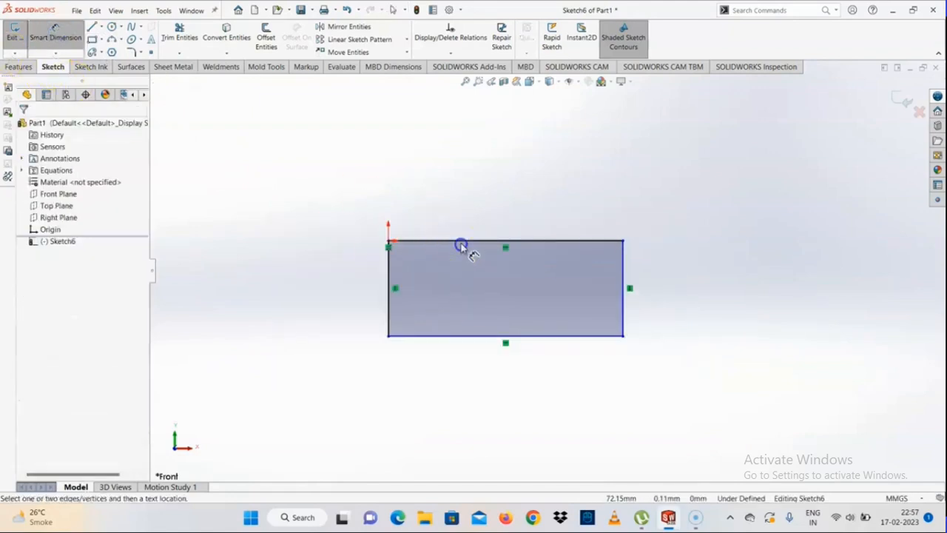
left_click(494, 244)
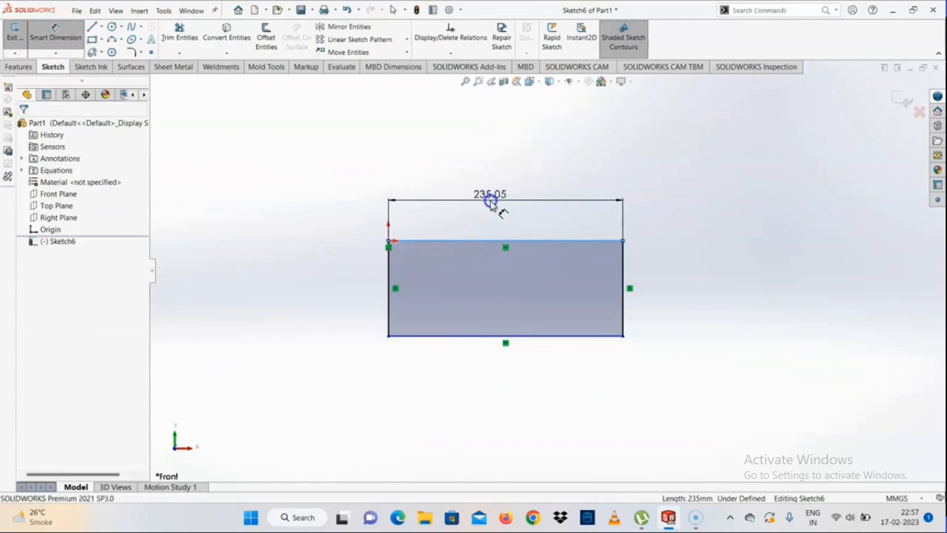
left_click(491, 199)
type("250")
key("Return")
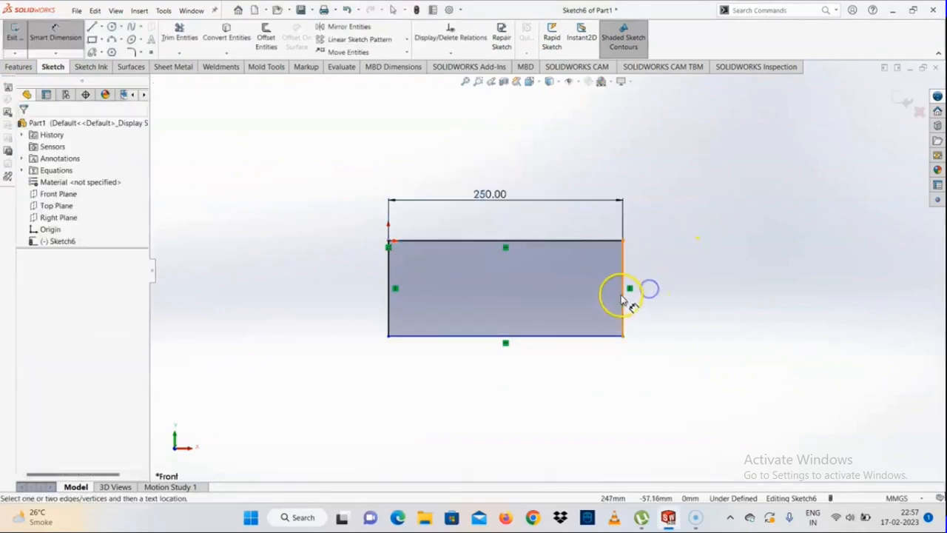
Dimension the rectangle's right edge and set its height to 250 mm
left_click(628, 293)
left_click(672, 292)
type("250")
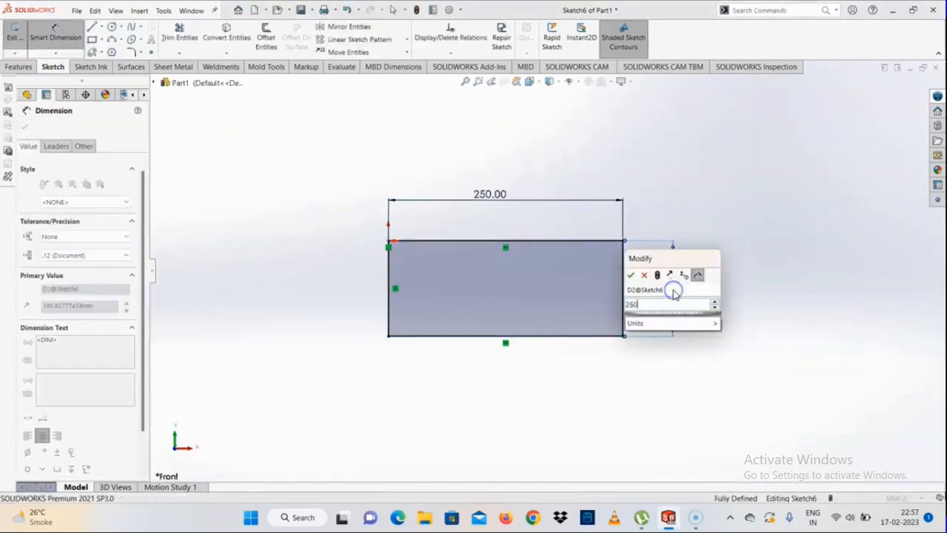
key("Return")
left_click(641, 331)
scroll(636, 329, "down", 3)
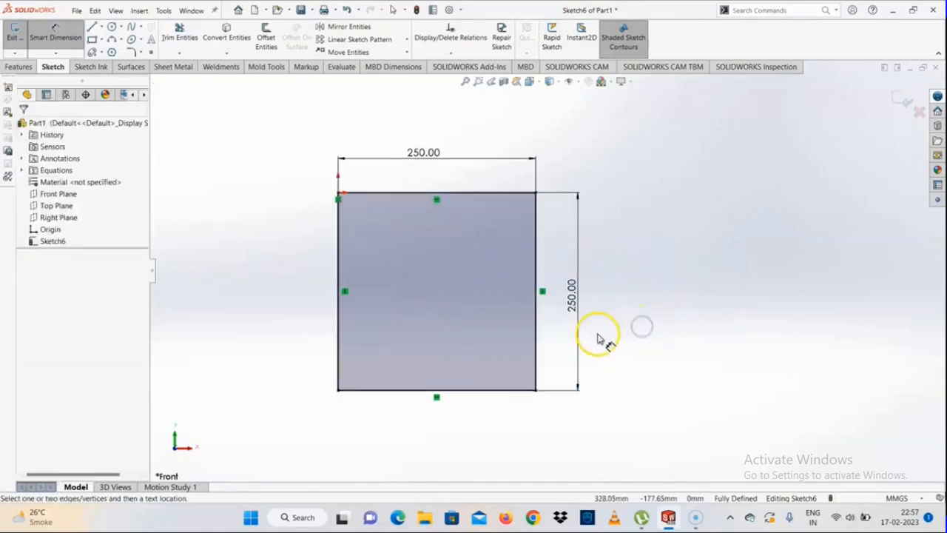
scroll(598, 338, "down", 2)
key("Escape")
scroll(313, 212, "up", 2)
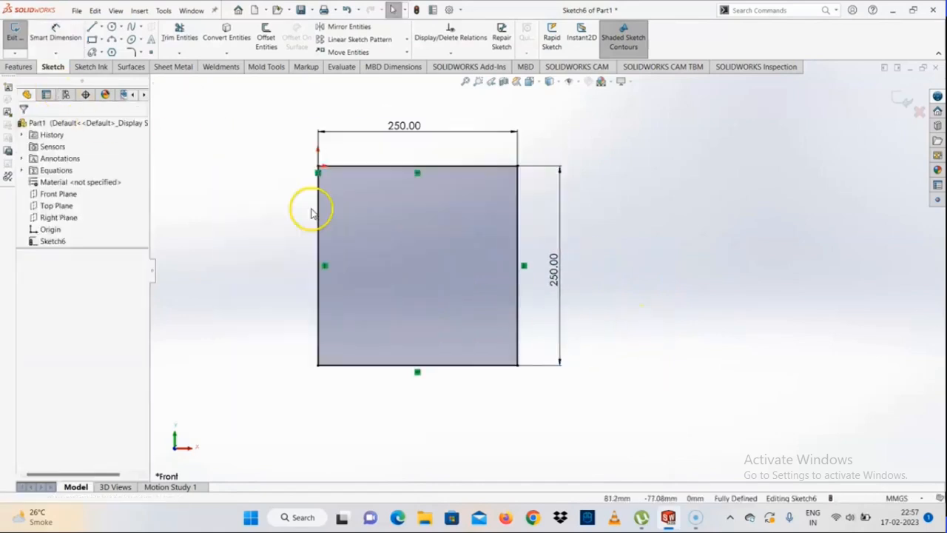
Draw a horizontal line across the square from the midpoint of its left edge to the midpoint of its right edge
left_click(92, 28)
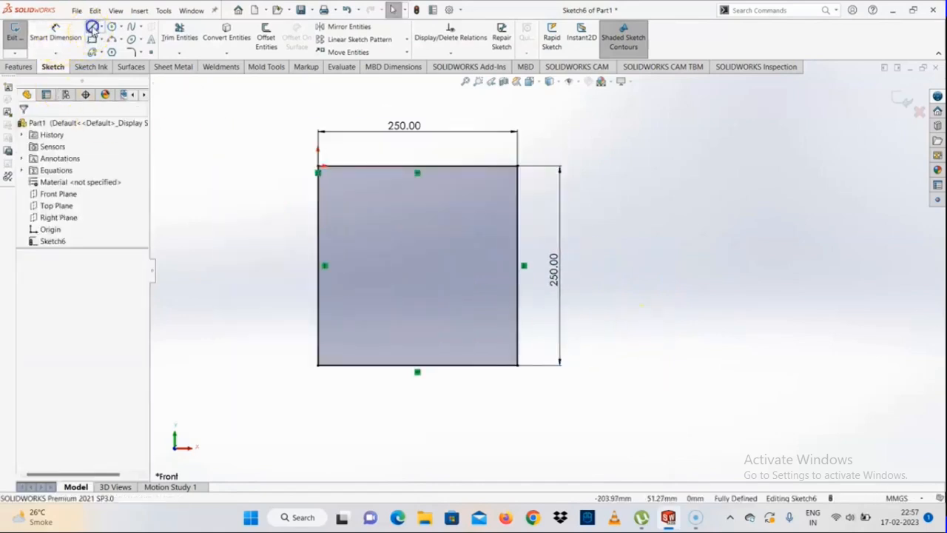
left_click(319, 266)
left_click(518, 265)
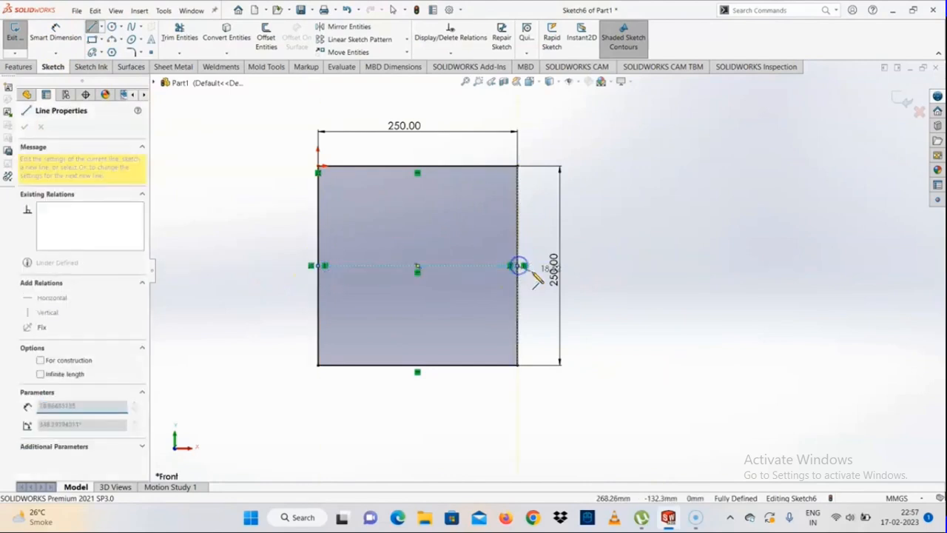
key("Escape")
scroll(504, 271, "down", 1)
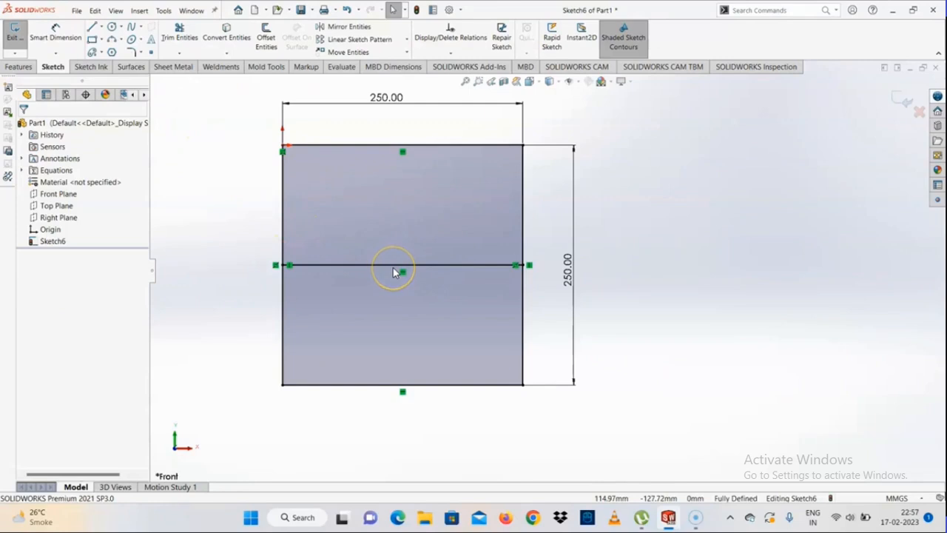
Convert the horizontal middle line to construction geometry
left_click(394, 268)
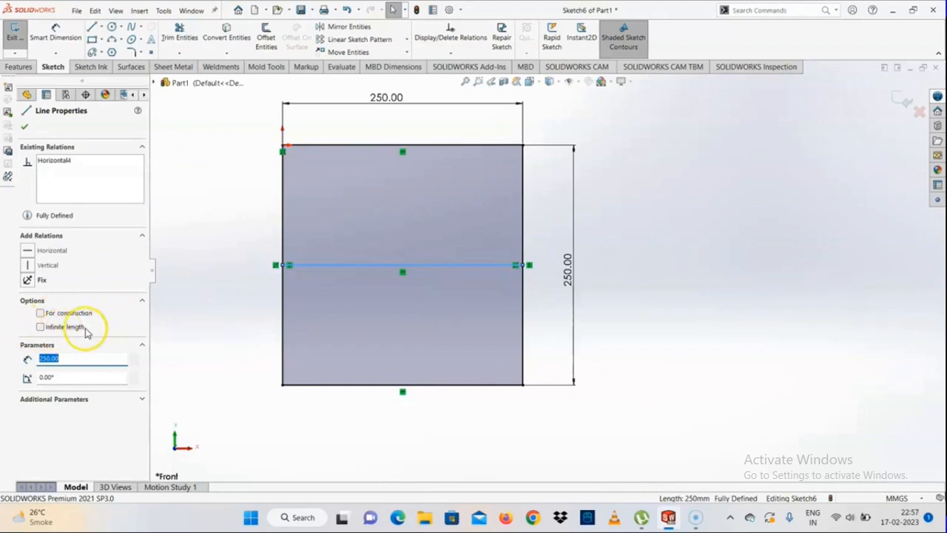
left_click(58, 314)
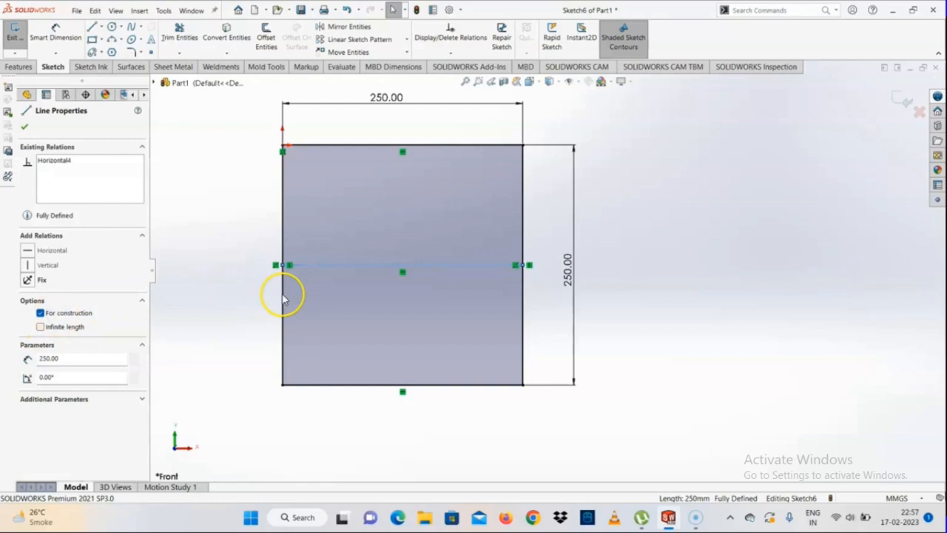
left_click(167, 230)
scroll(314, 282, "down", 5)
scroll(641, 277, "up", 2)
scroll(632, 267, "down", 2)
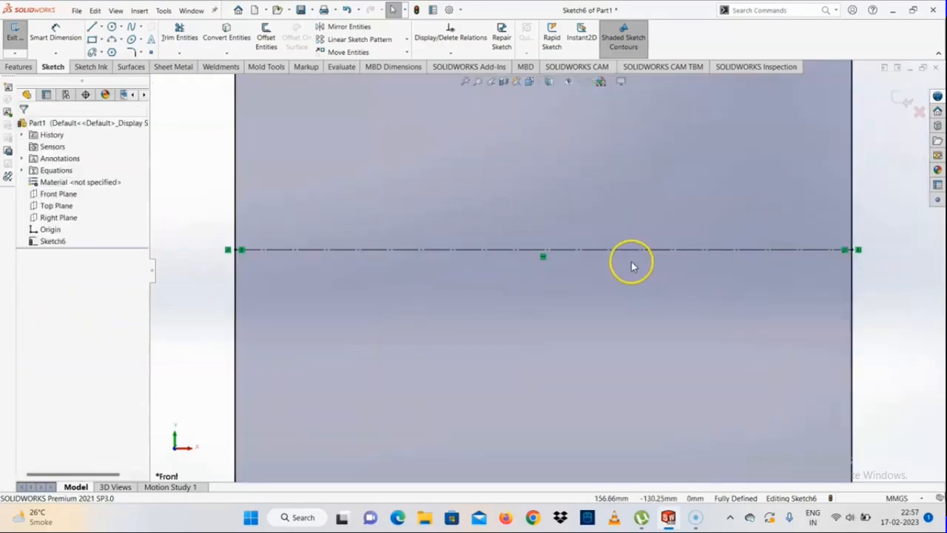
scroll(772, 281, "up", 3)
scroll(733, 267, "down", 2)
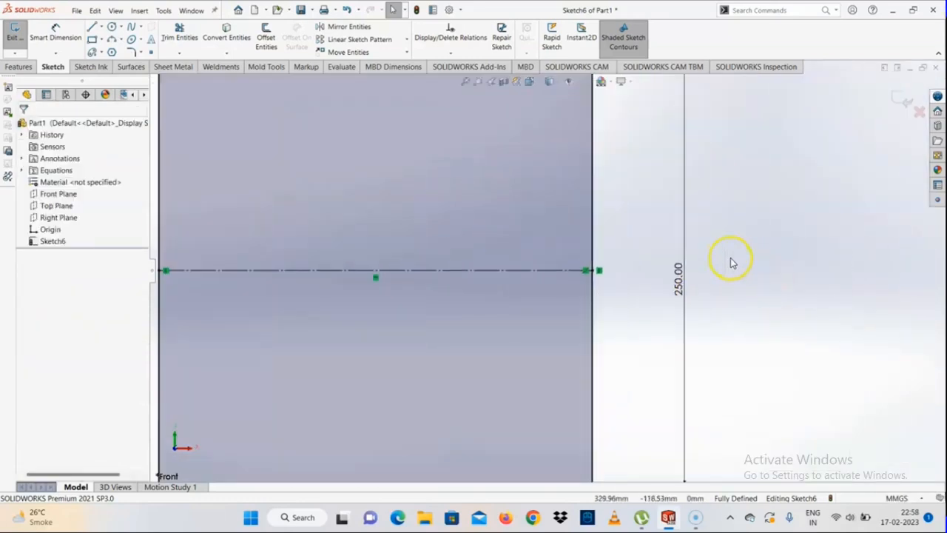
scroll(567, 285, "up", 2)
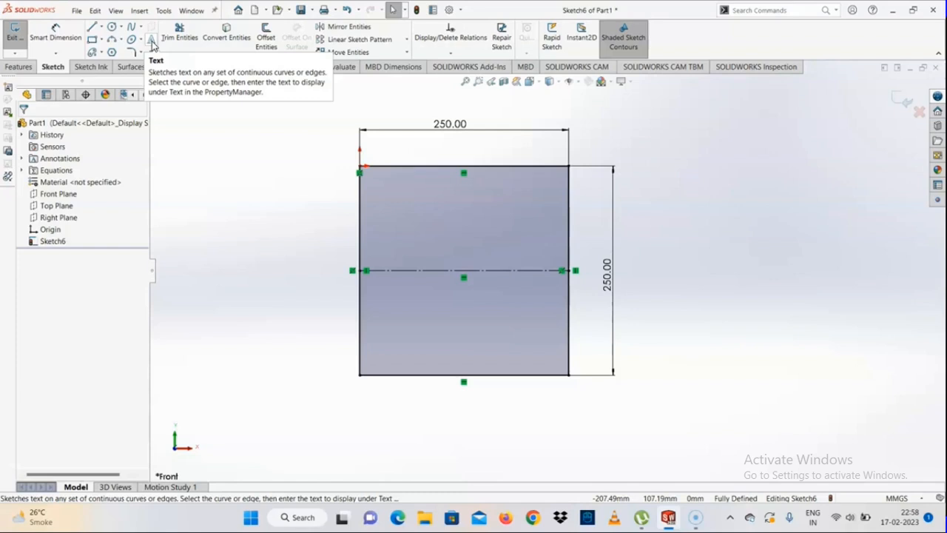
Add the sketch text "SOLIDWORKS" along the horizontal construction line, with the document font turned off
left_click(152, 43)
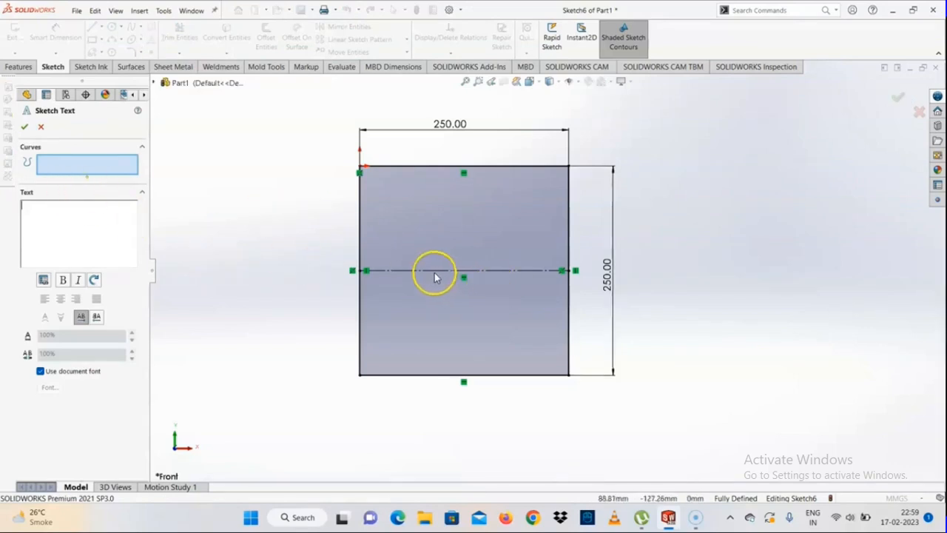
left_click(435, 275)
scroll(452, 265, "down", 3)
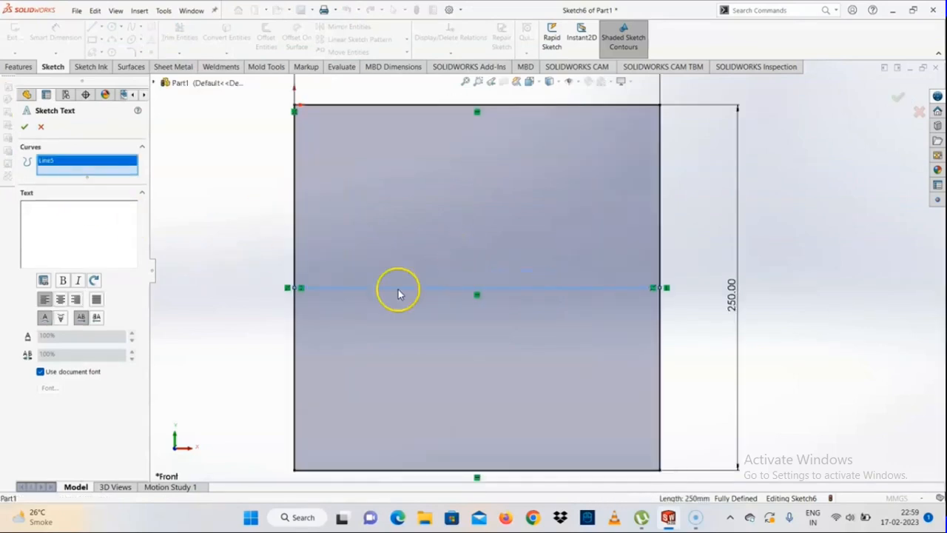
left_click(40, 371)
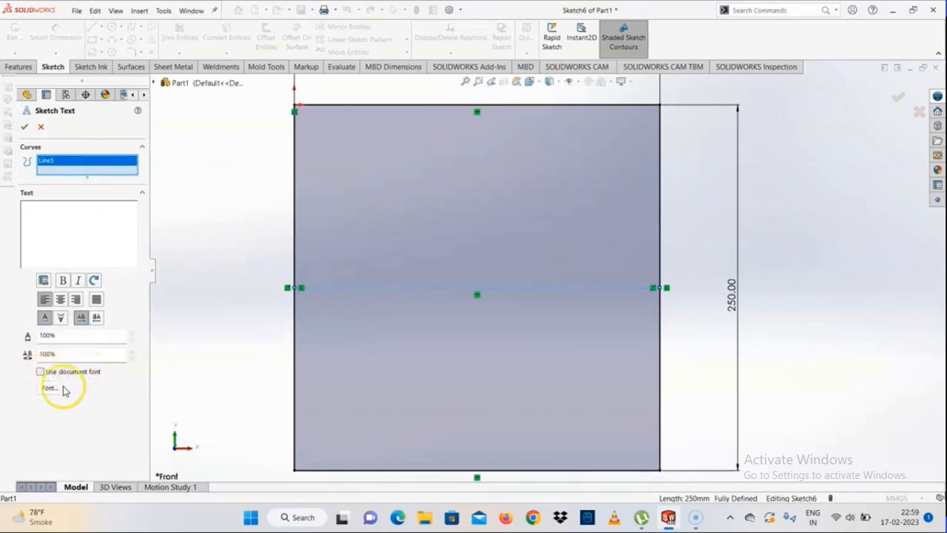
left_click(58, 217)
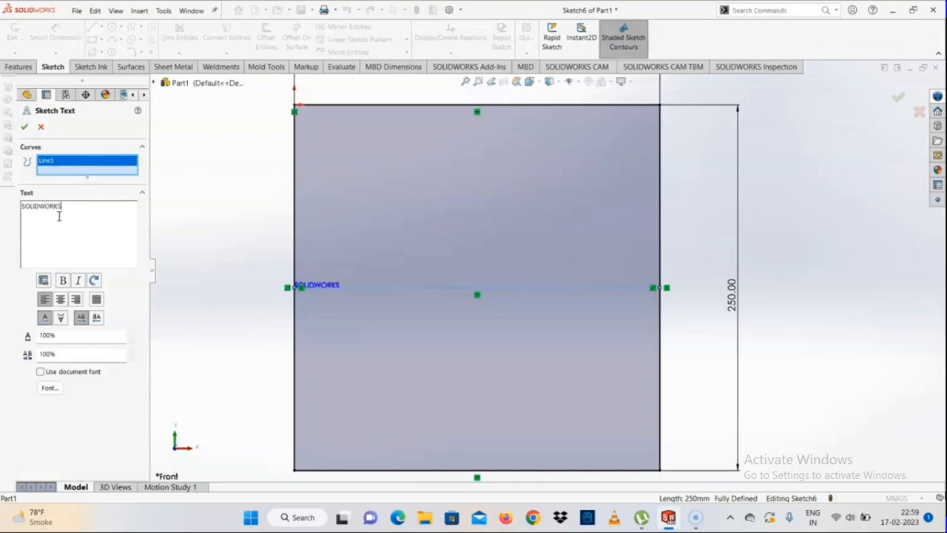
scroll(334, 309, "down", 5)
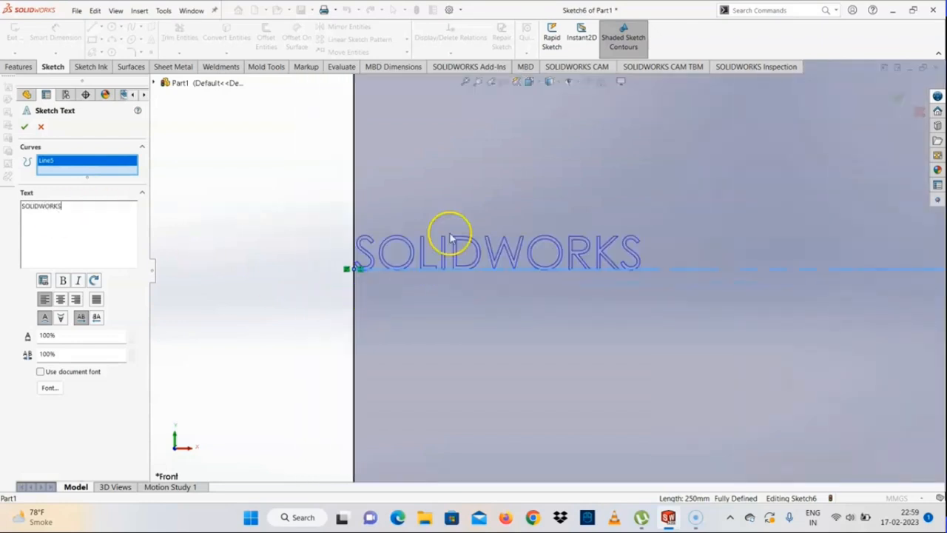
scroll(573, 311, "up", 5)
scroll(467, 283, "down", 5)
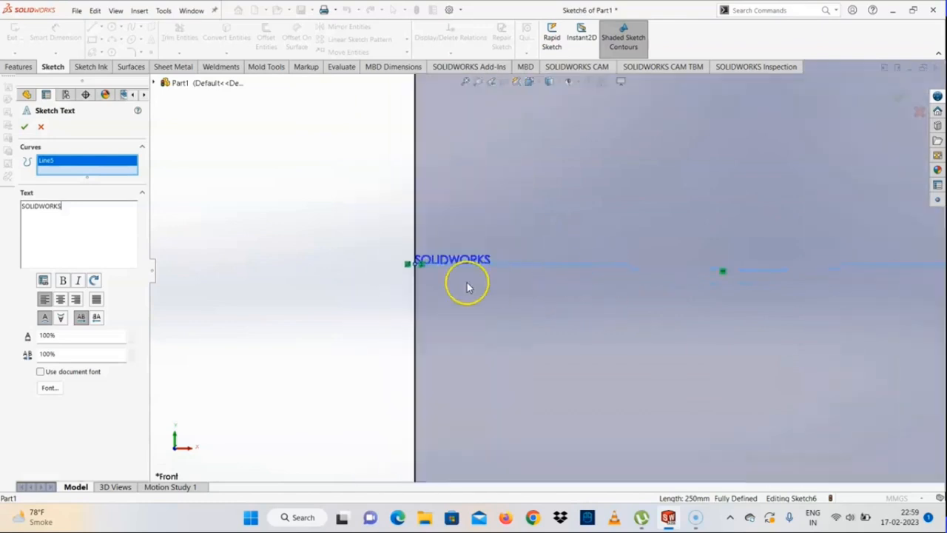
scroll(698, 227, "down", 3)
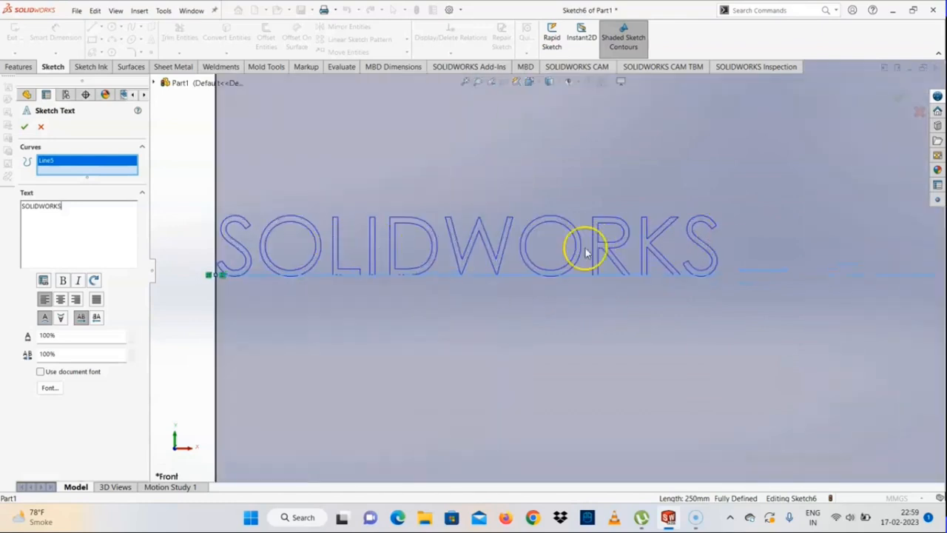
scroll(728, 252, "up", 15)
scroll(702, 234, "down", 3)
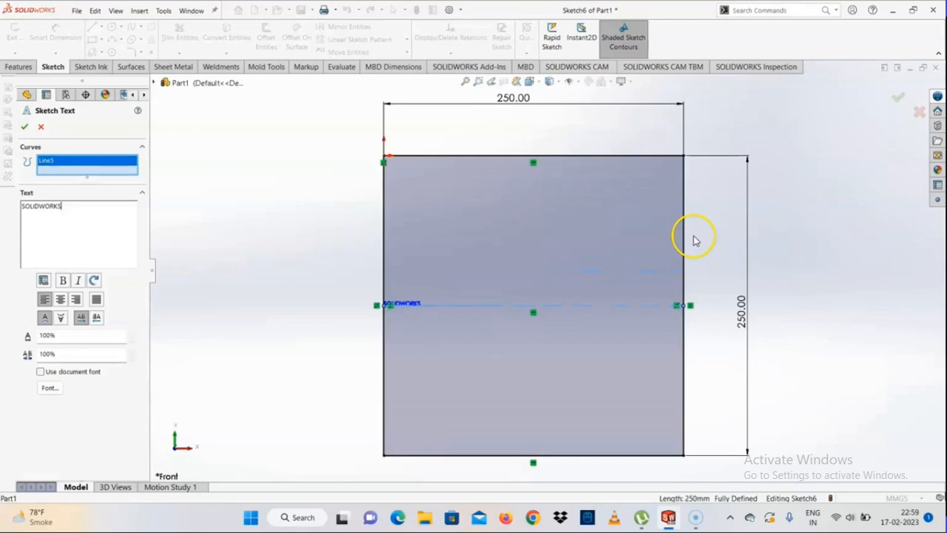
Set the sketch text's font to Algerian in Bold style with a height of 50 mm
left_click(48, 390)
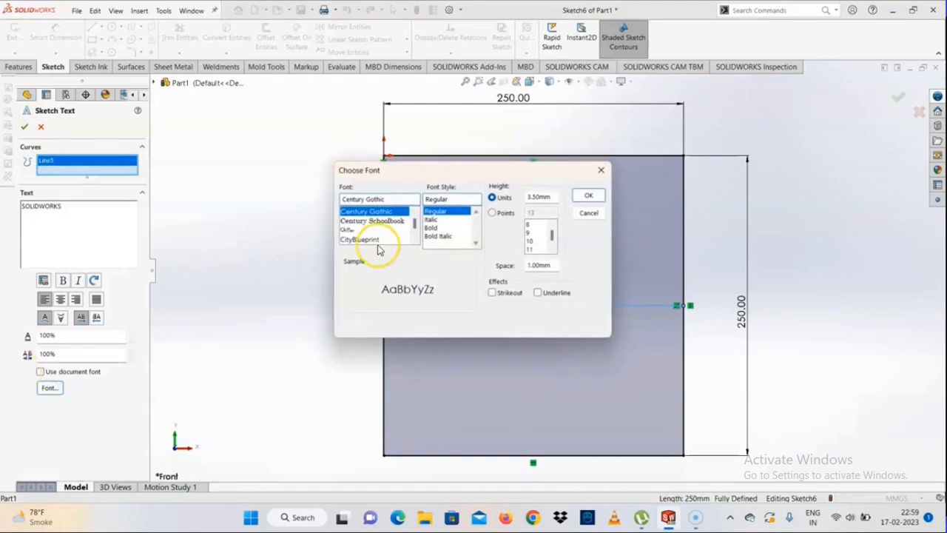
scroll(379, 244, "down", 3)
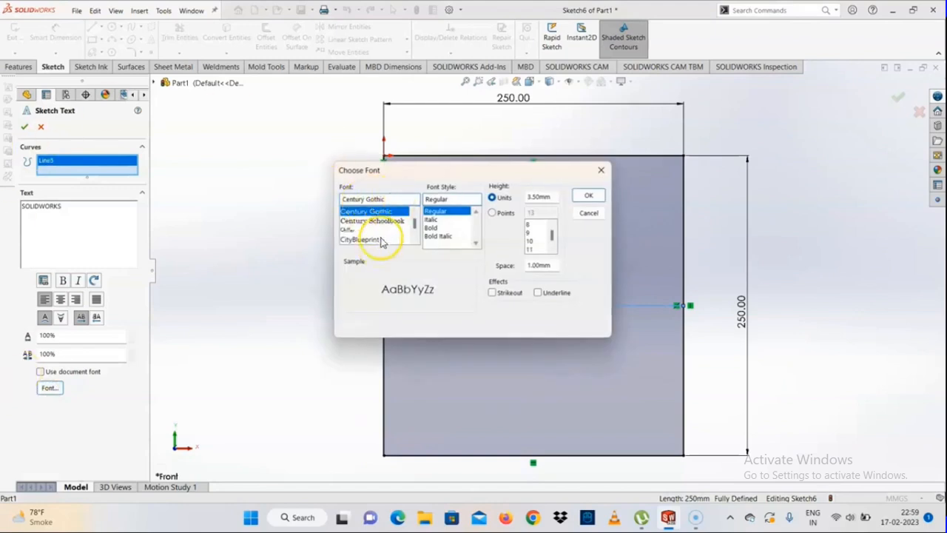
scroll(378, 238, "down", 6)
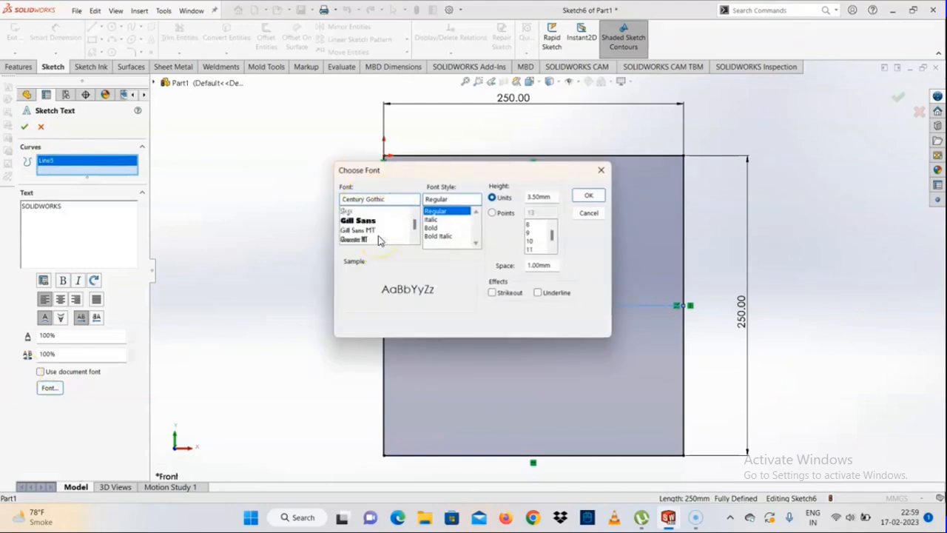
scroll(378, 238, "down", 10)
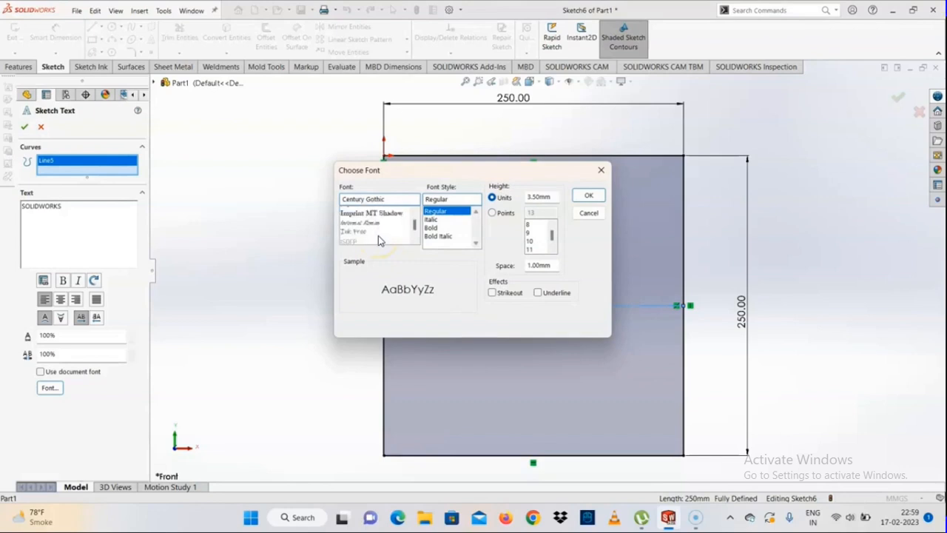
scroll(378, 238, "down", 12)
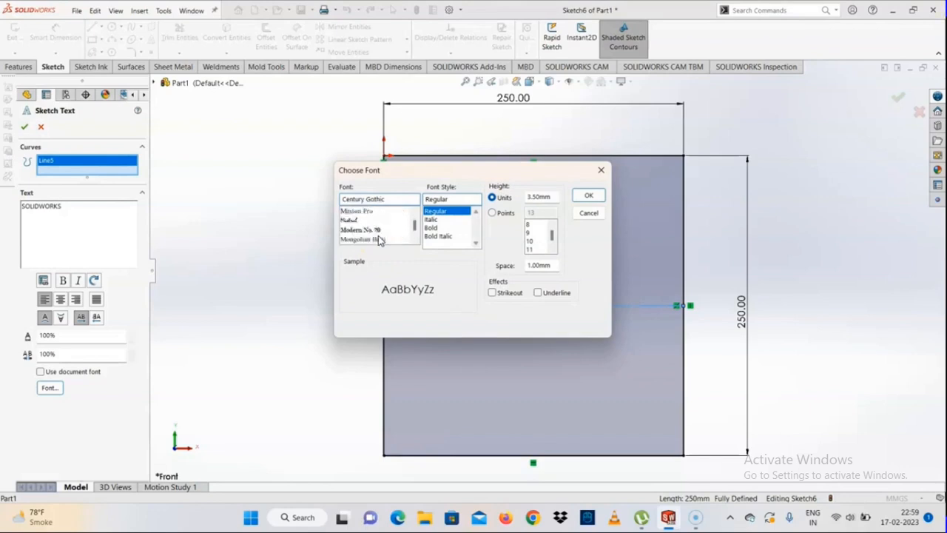
scroll(369, 241, "up", 7)
left_click_drag(413, 227, 413, 209)
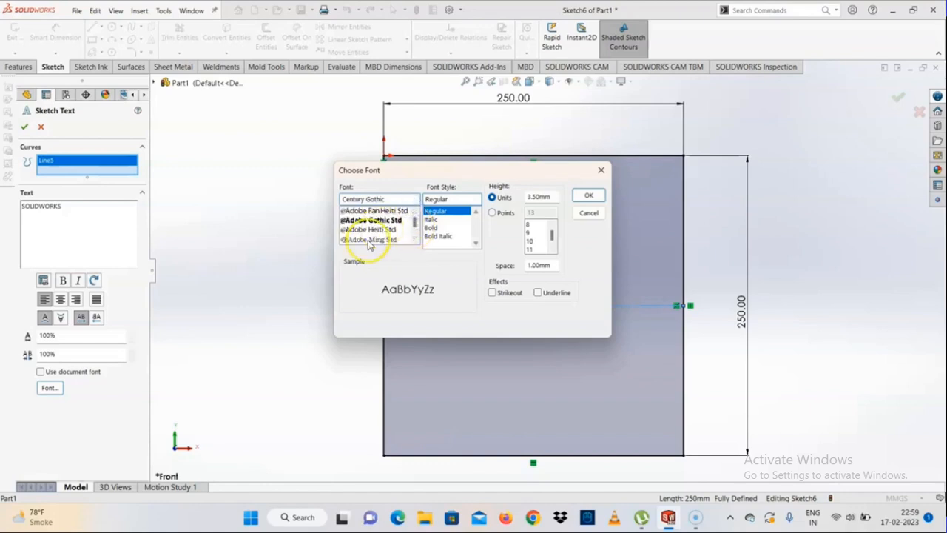
left_click(415, 217)
scroll(370, 226, "down", 10)
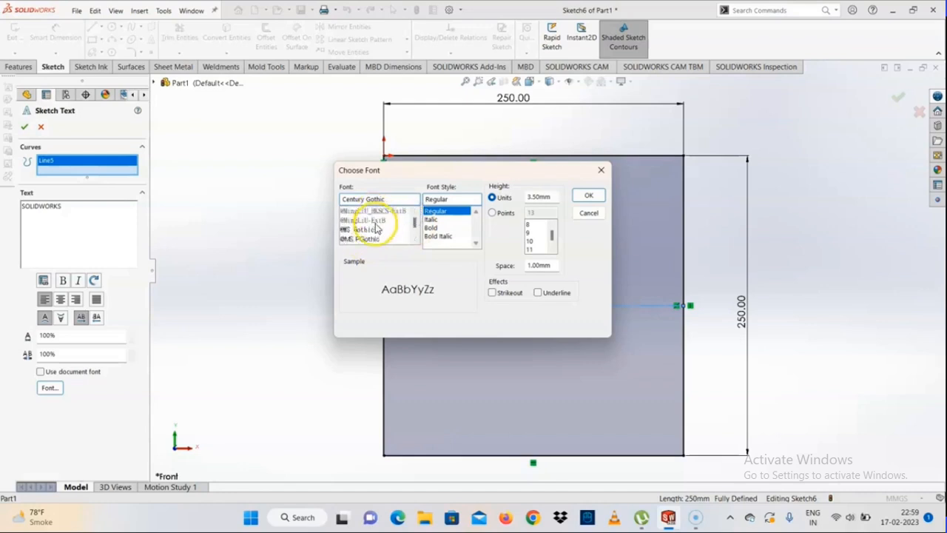
scroll(373, 236, "down", 3)
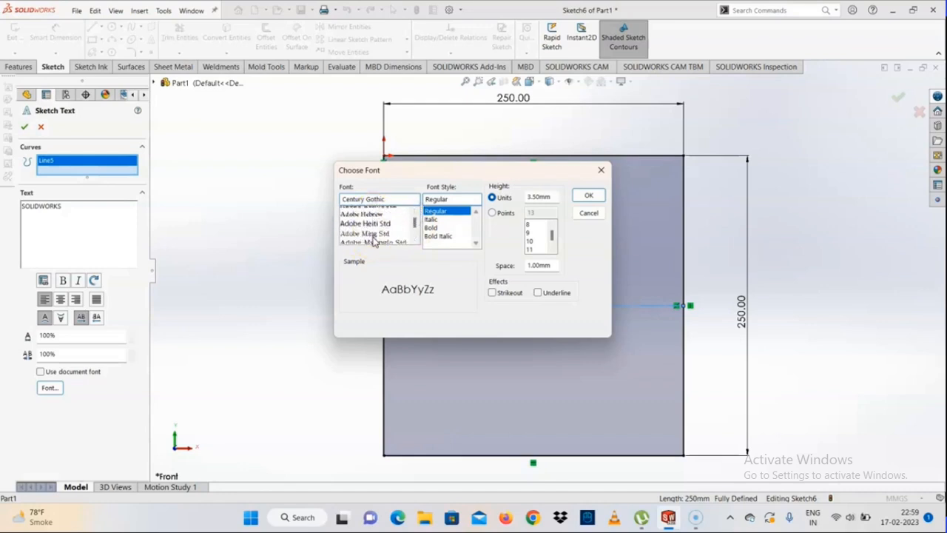
left_click(368, 213)
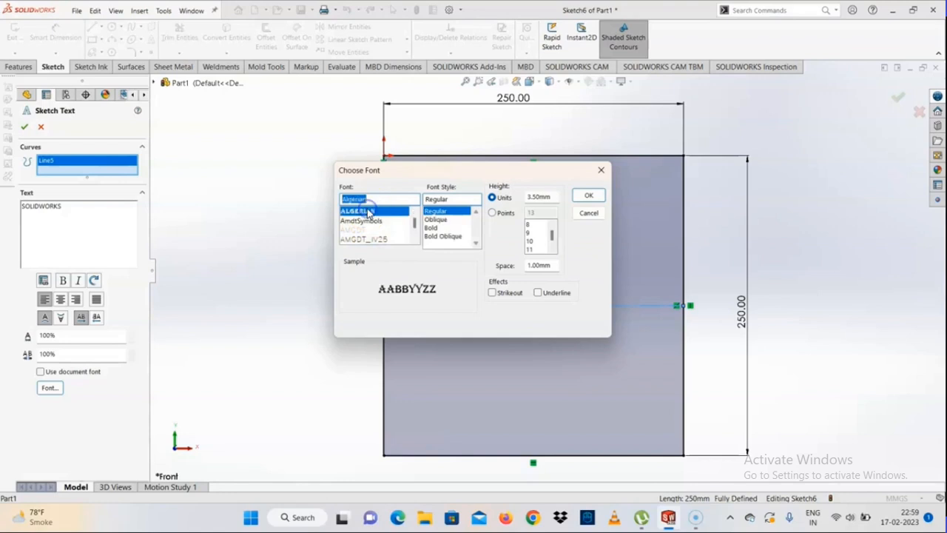
left_click(433, 227)
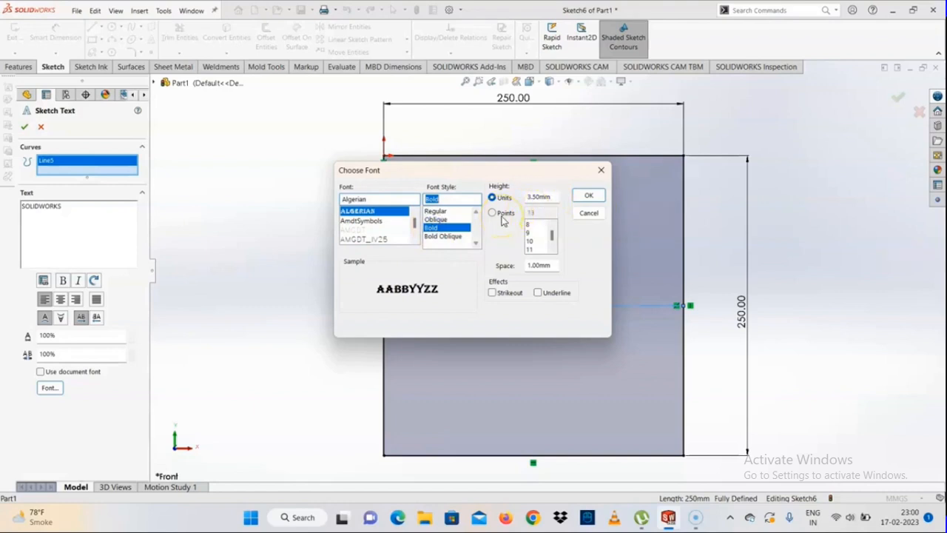
left_click_drag(554, 197, 512, 199)
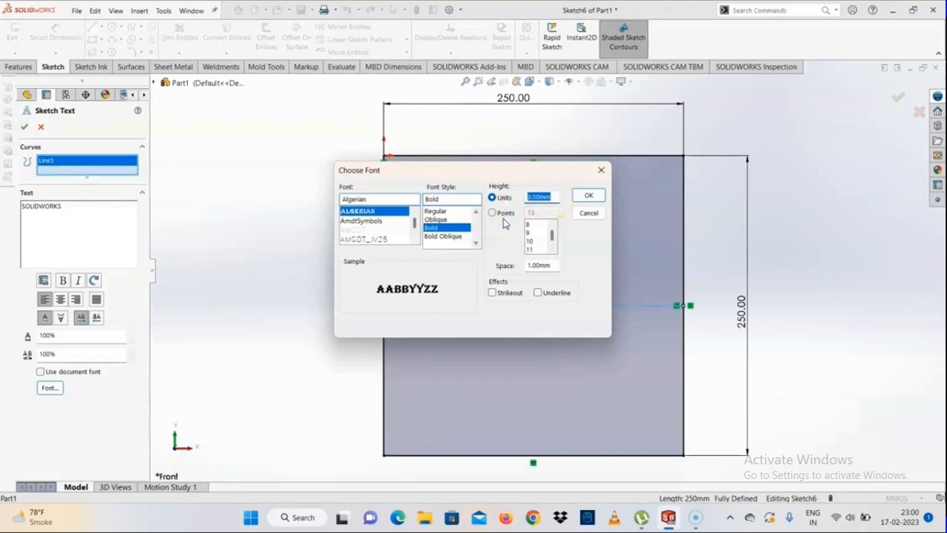
type("50")
key("Return")
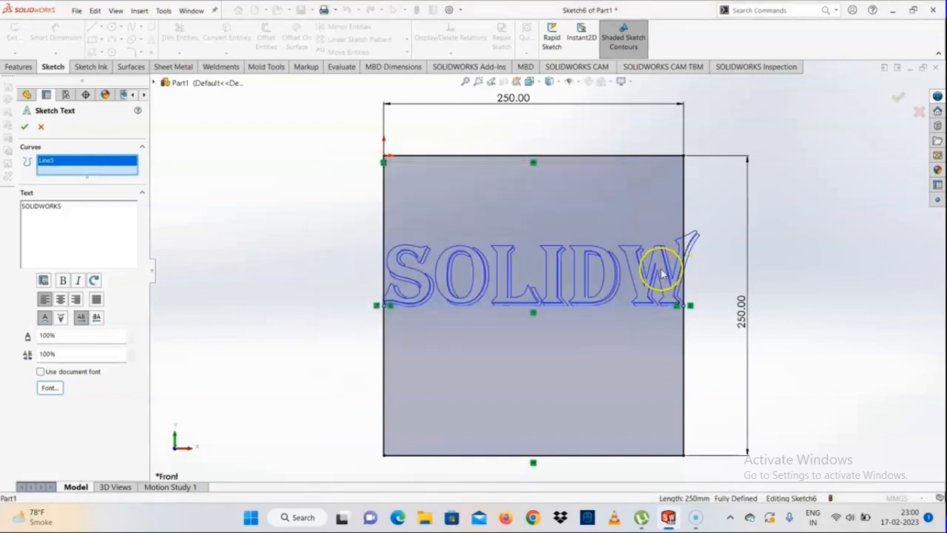
Reduce the sketch text's height to 20 mm and indent it with leading spaces toward the middle of the line
left_click(49, 388)
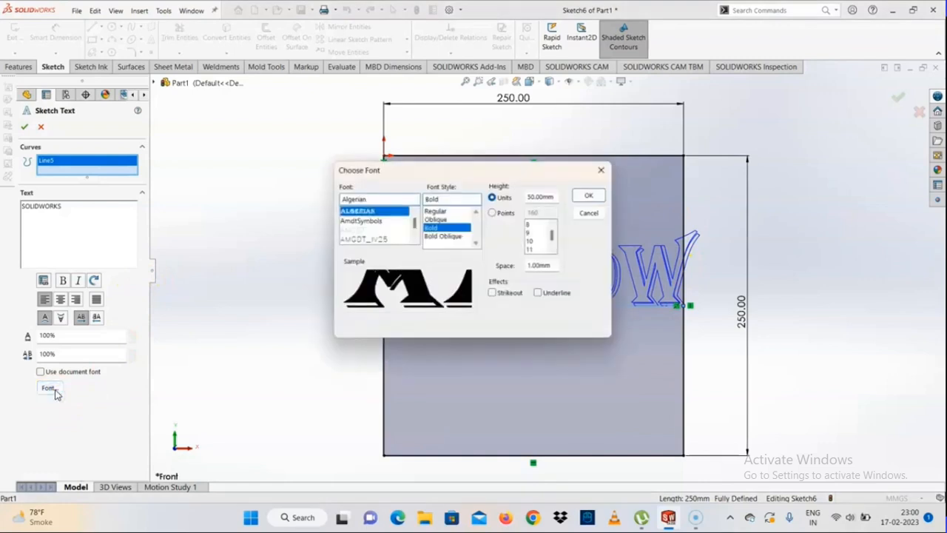
left_click_drag(556, 197, 479, 202)
type("20")
key("Return")
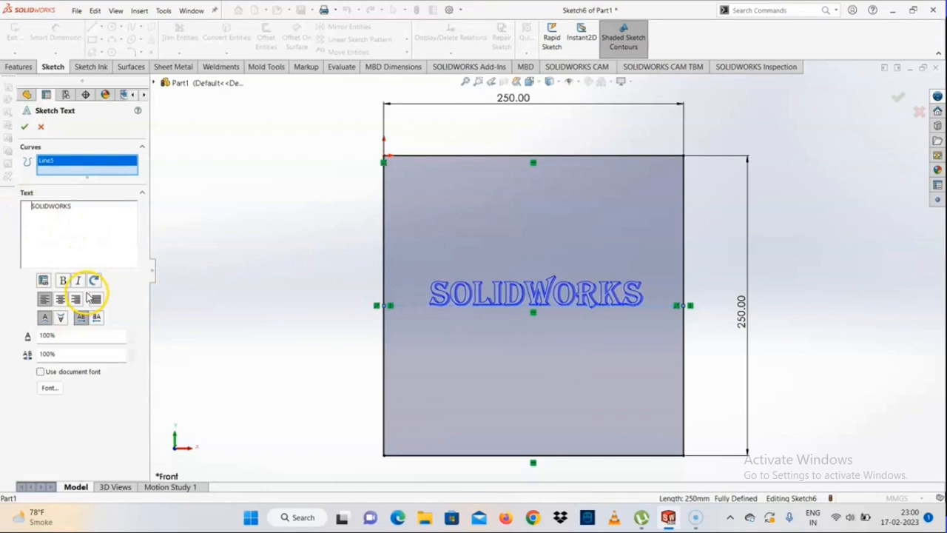
scroll(544, 296, "down", 4)
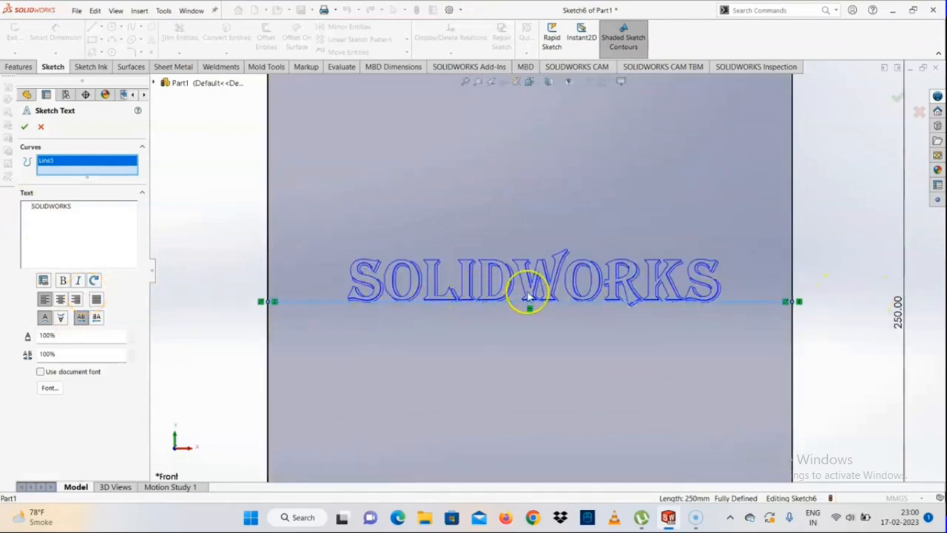
key("f")
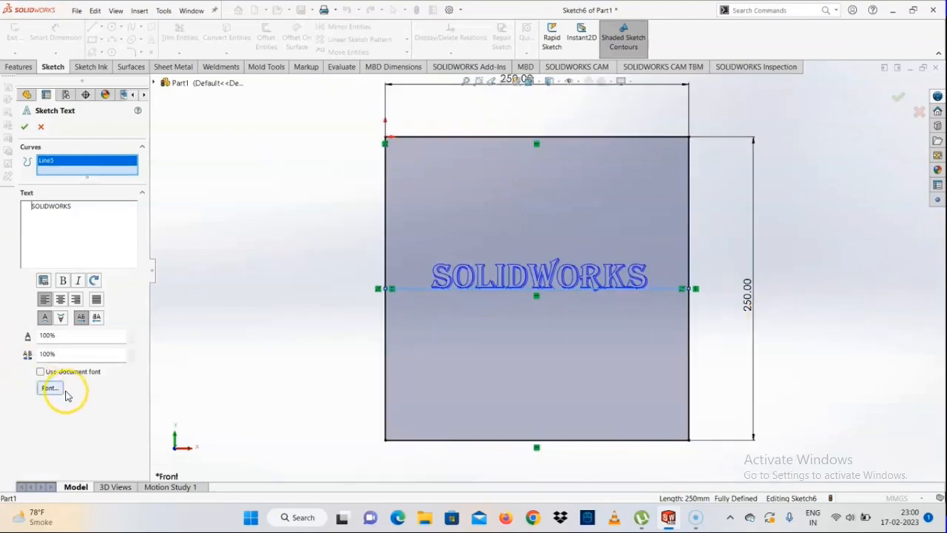
Try center and right alignment on the sketch text, and fully justify it along the construction line
left_click(77, 281)
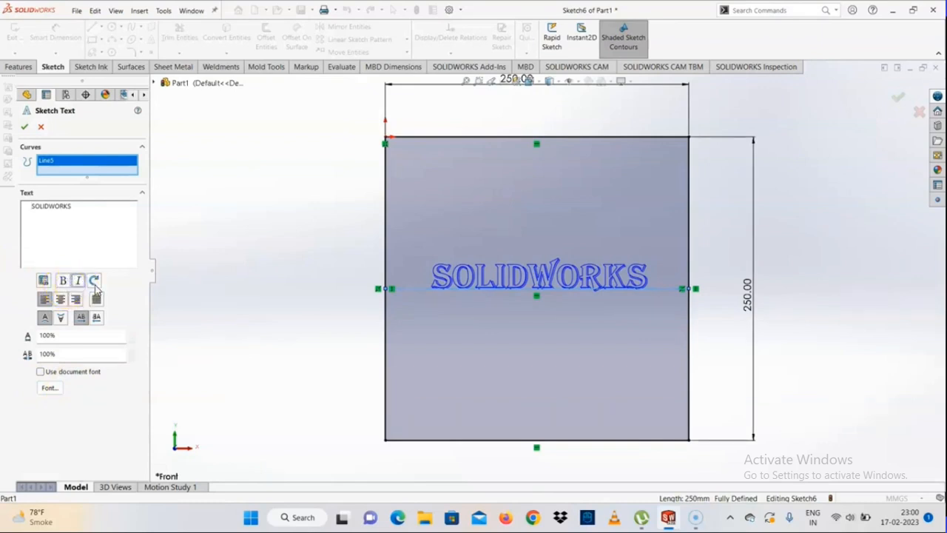
left_click(60, 299)
left_click(76, 299)
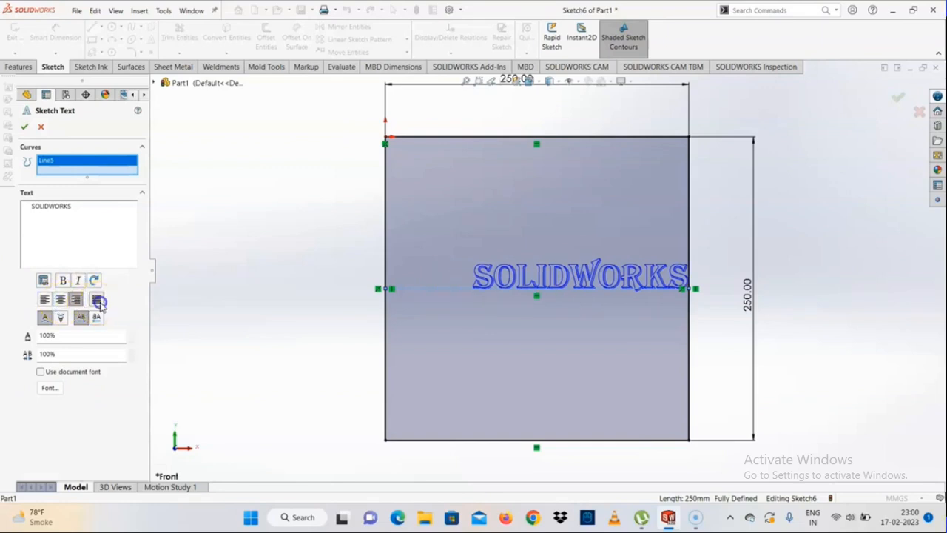
left_click(95, 300)
scroll(635, 289, "down", 3)
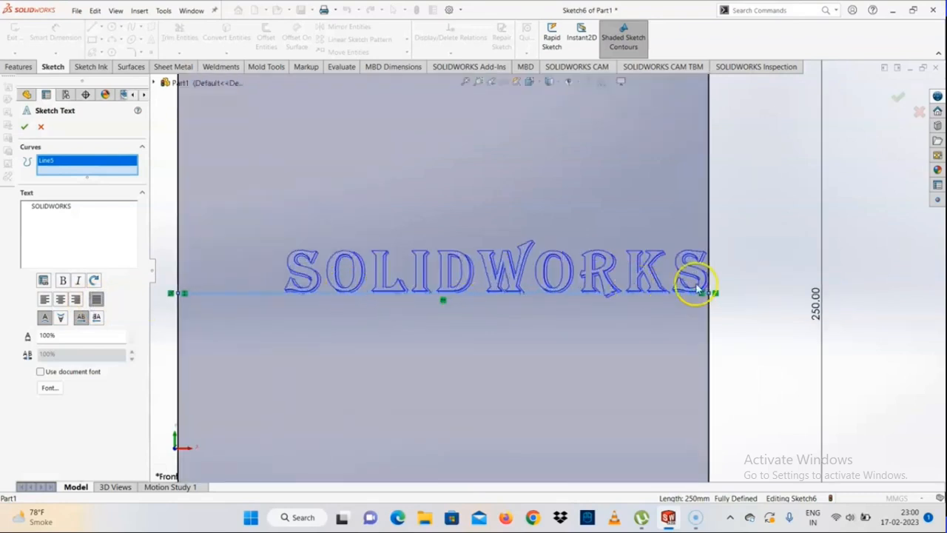
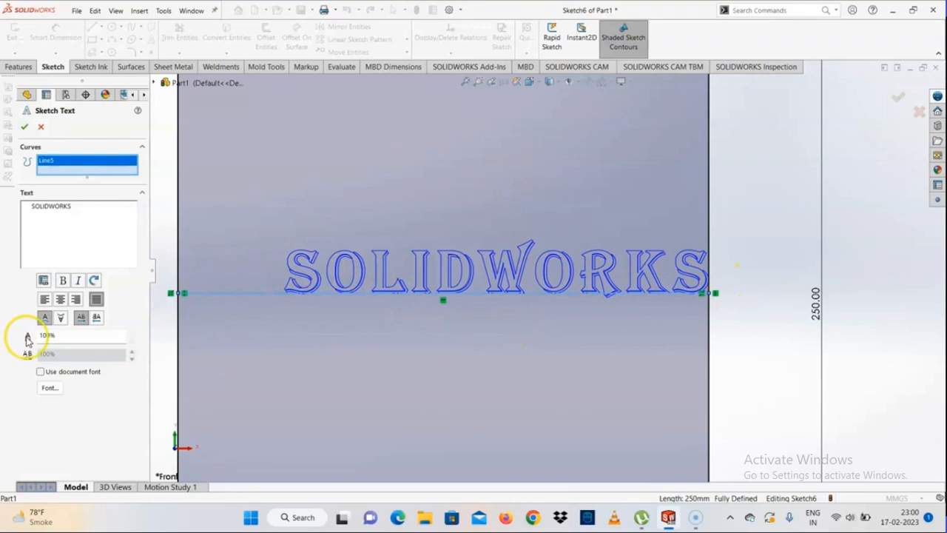
Try flipping the sketch text vertically and horizontally, restoring its normal orientation after each flip
left_click(62, 322)
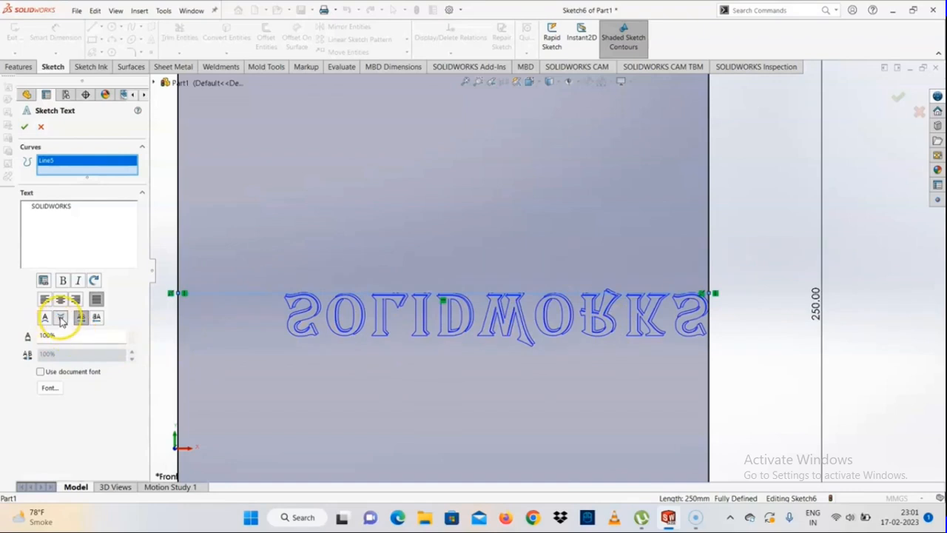
left_click(46, 319)
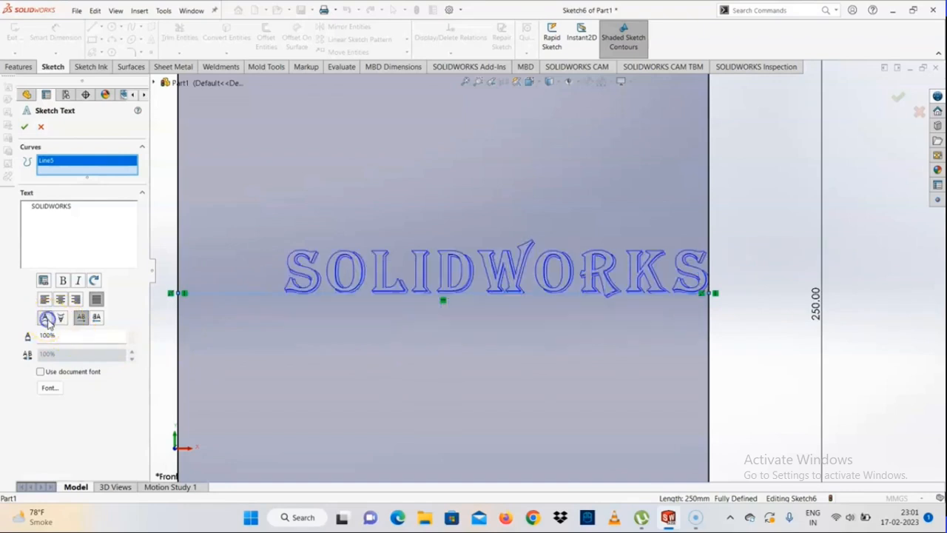
left_click(97, 318)
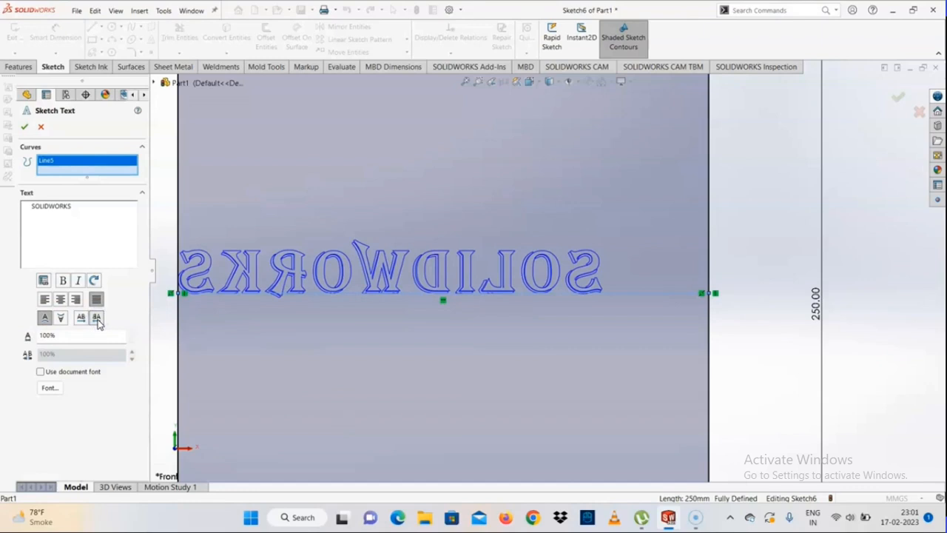
left_click(81, 319)
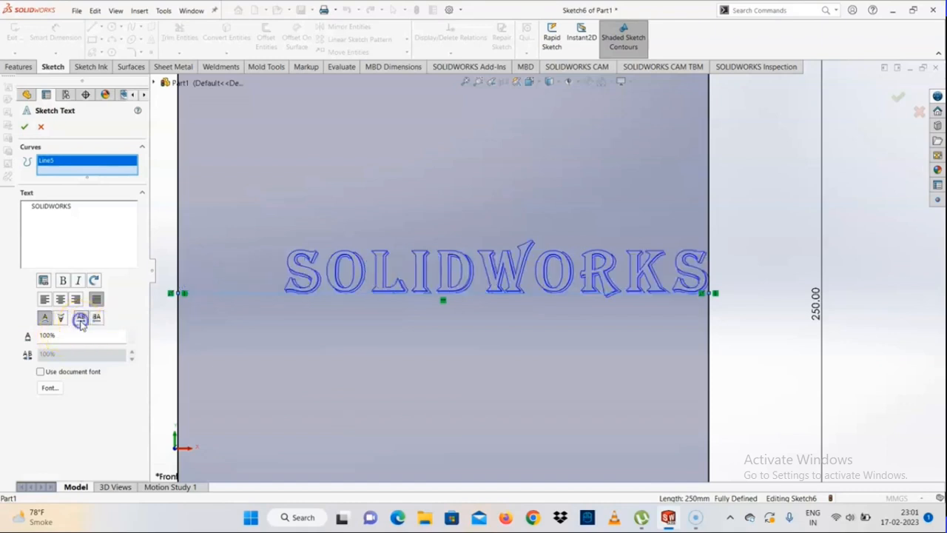
scroll(412, 352, "up", 3)
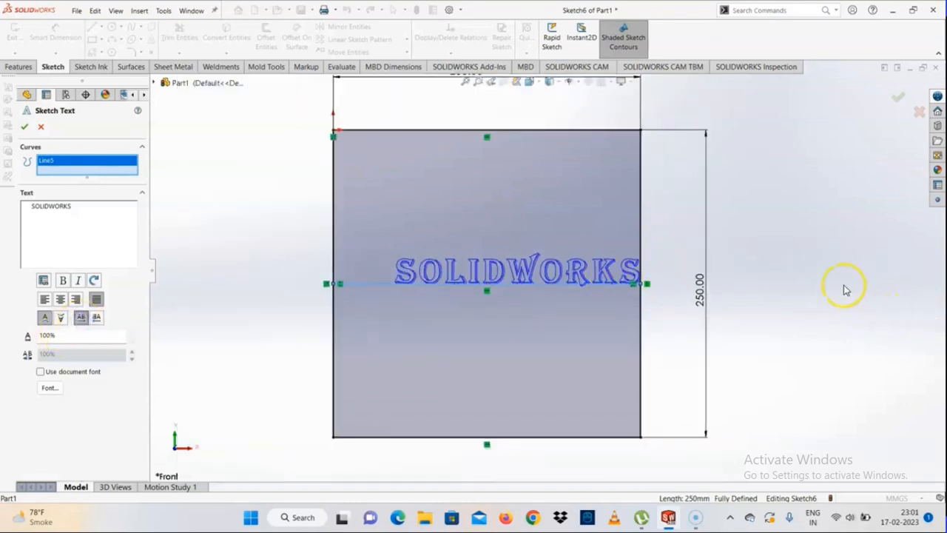
Try the Strikeout and Underline effects in the sketch text's font settings
left_click(49, 388)
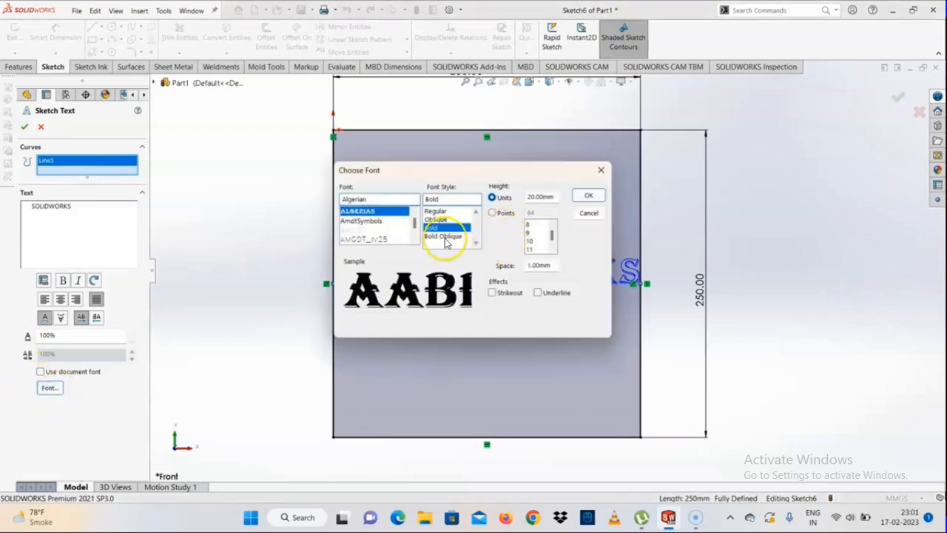
left_click(493, 292)
left_click_drag(495, 174, 399, 254)
left_click(453, 375)
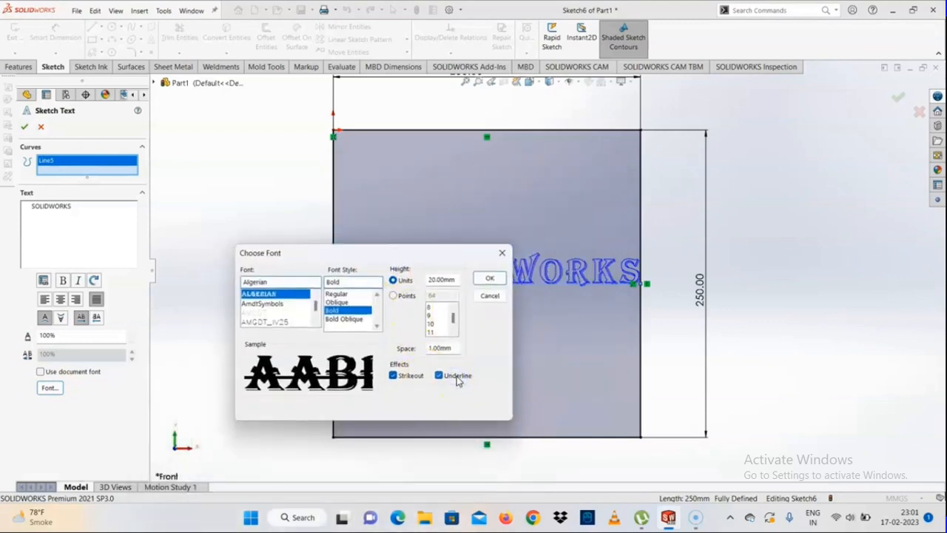
Try the font height in Points and return it to Units, and discard both the font changes and the sketch text
left_click(393, 295)
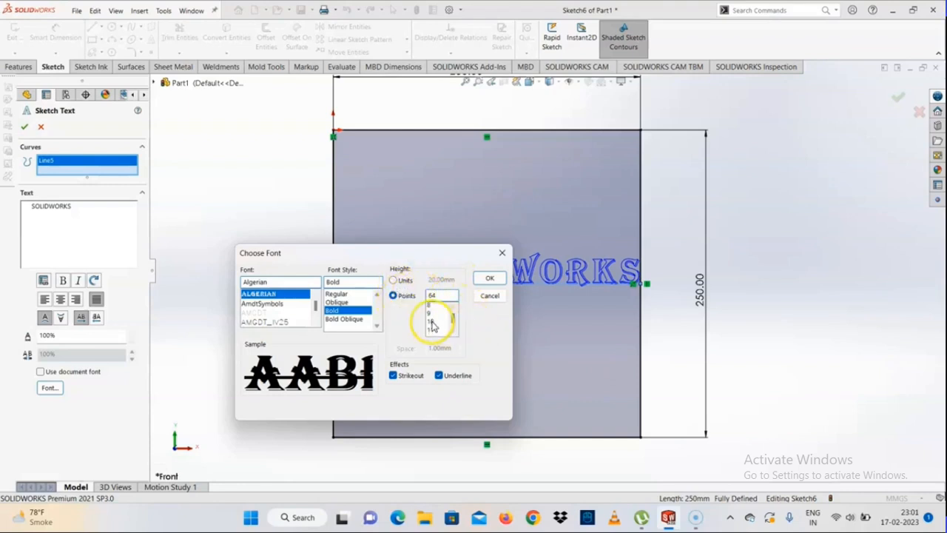
scroll(434, 318, "down", 4)
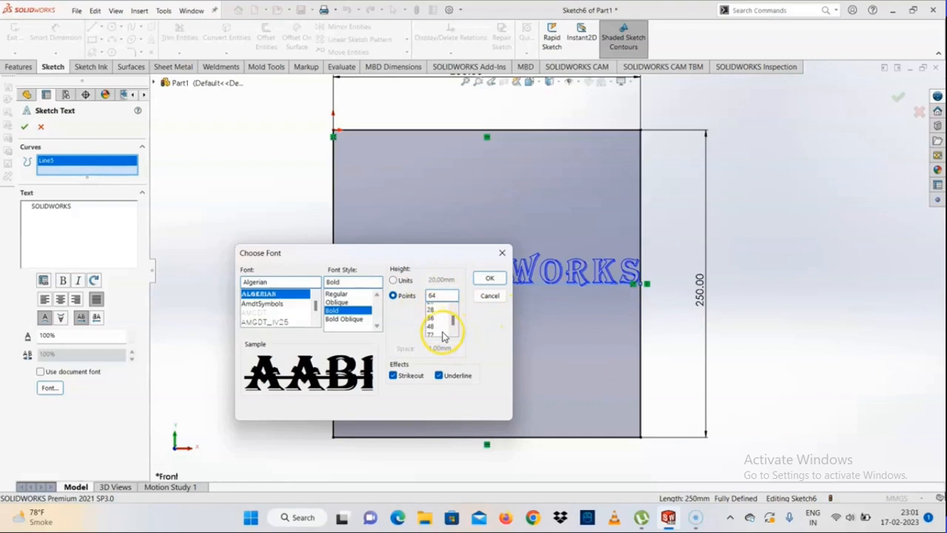
left_click(393, 280)
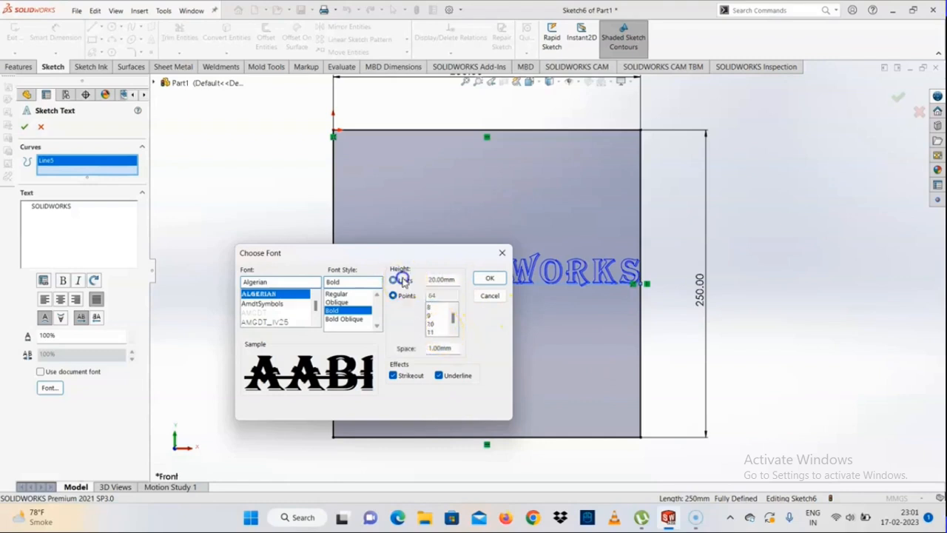
double_click(441, 279)
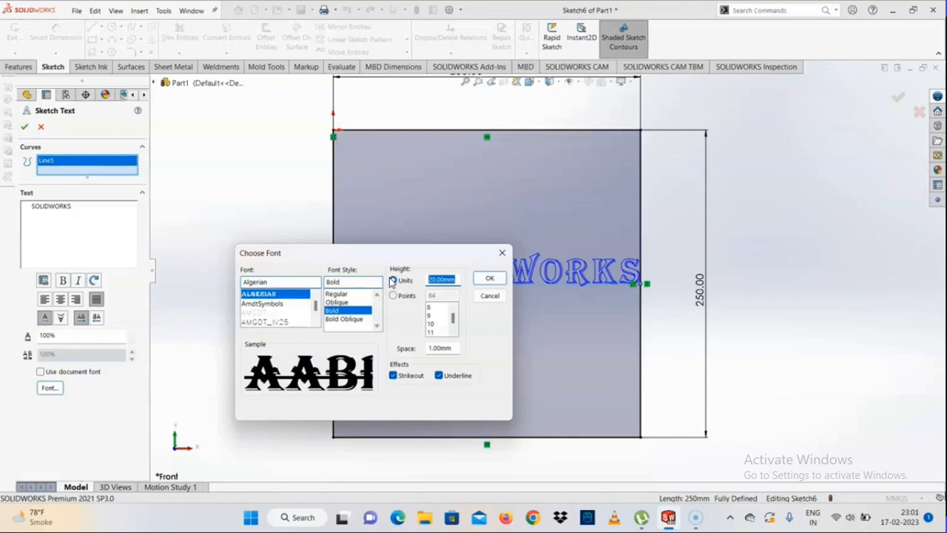
left_click(490, 296)
left_click(40, 126)
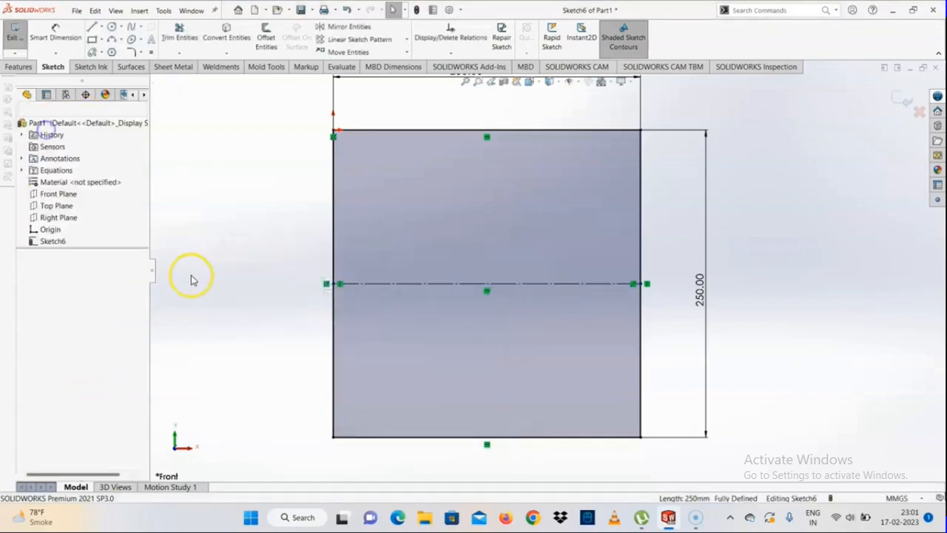
Exit the sketch of the 250 mm square and delete that sketch from the part
left_click(195, 271)
scroll(587, 282, "up", 6)
scroll(588, 281, "down", 2)
left_click(780, 297)
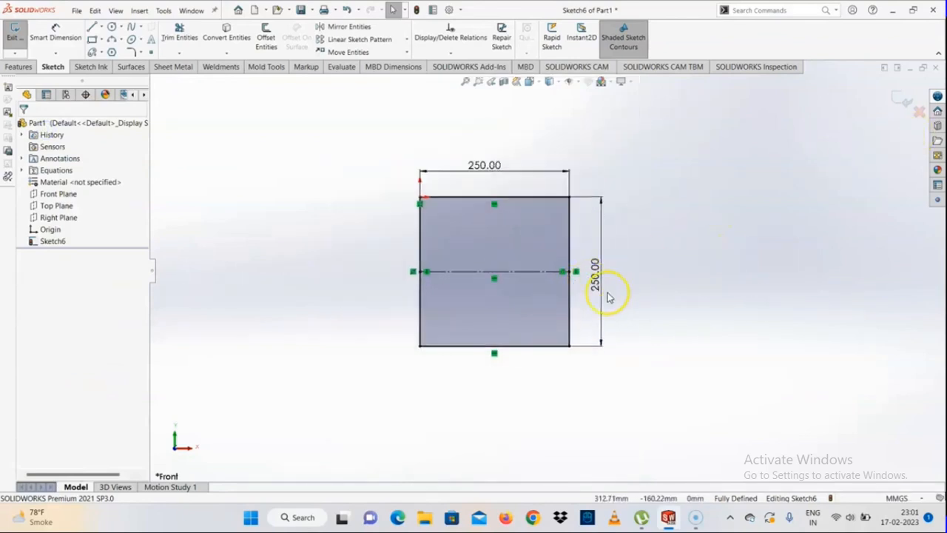
scroll(615, 296, "down", 2)
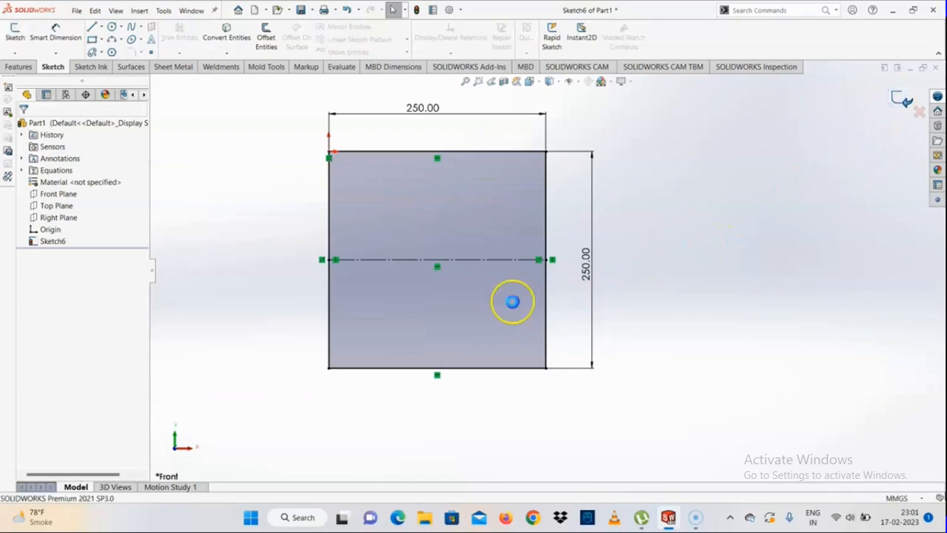
scroll(512, 301, "up", 3)
scroll(549, 257, "down", 3)
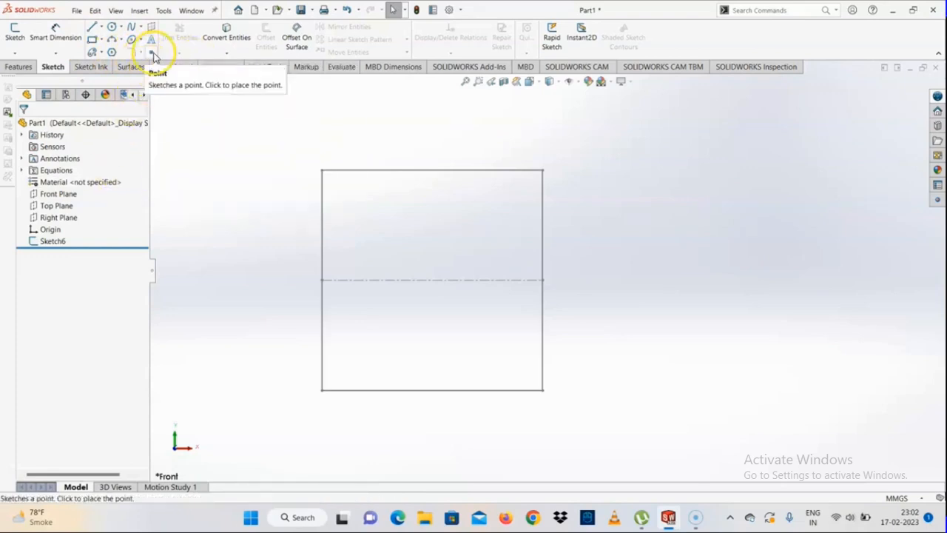
left_click(48, 243)
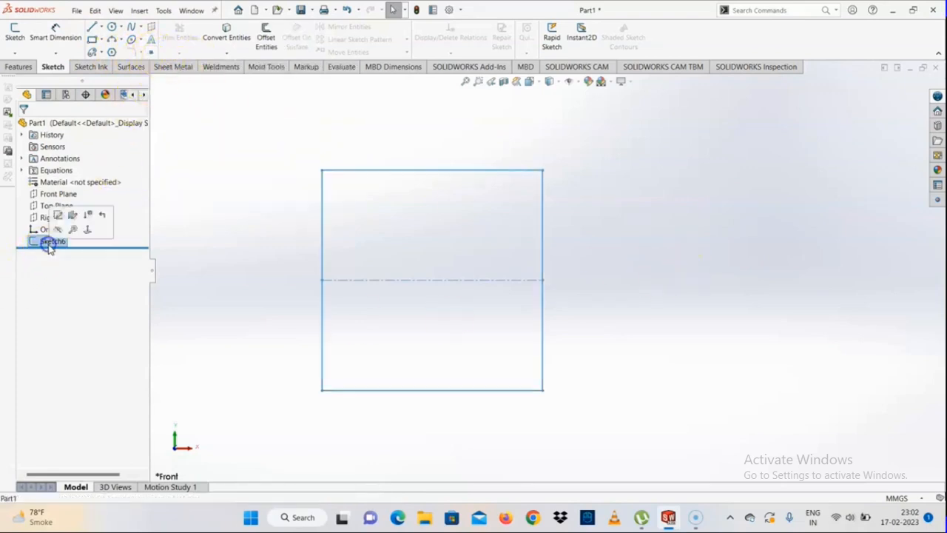
key("Delete")
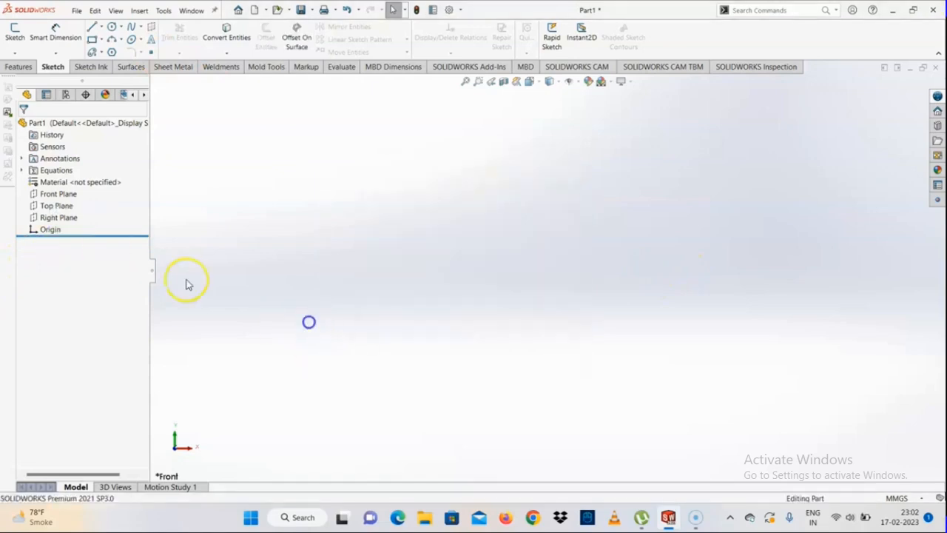
Start a sketch on the Front Plane and draw a horizontal line about 342 mm long from the origin
left_click(61, 195)
left_click(92, 182)
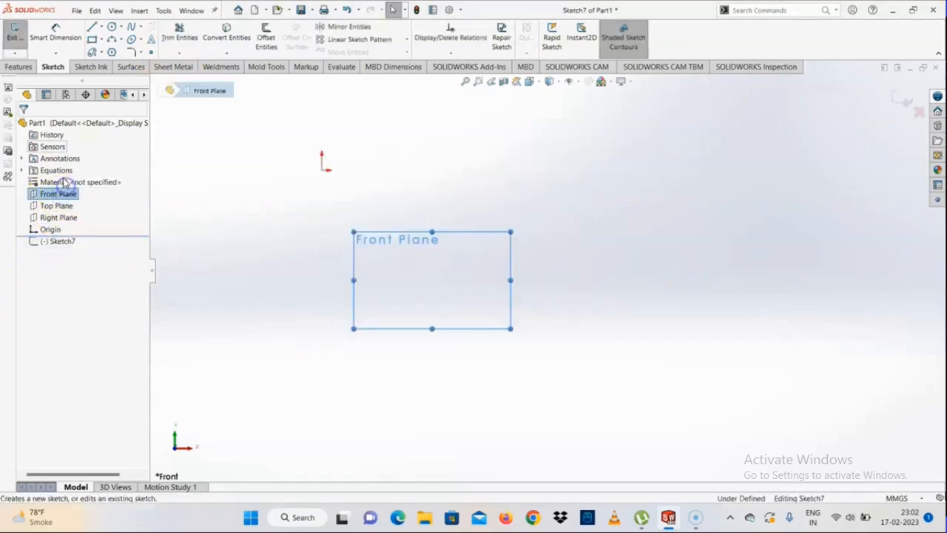
left_click(92, 27)
left_click(322, 168)
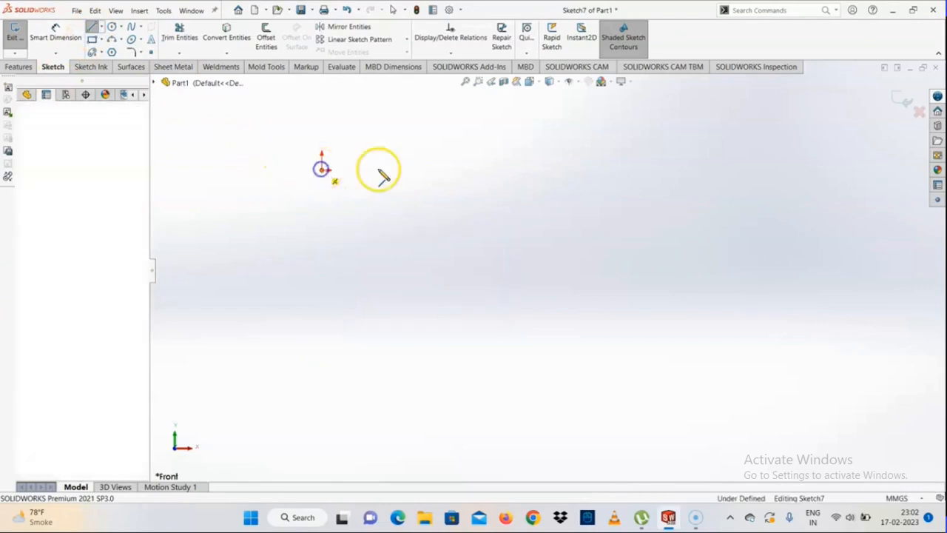
left_click(624, 171)
right_click(624, 170)
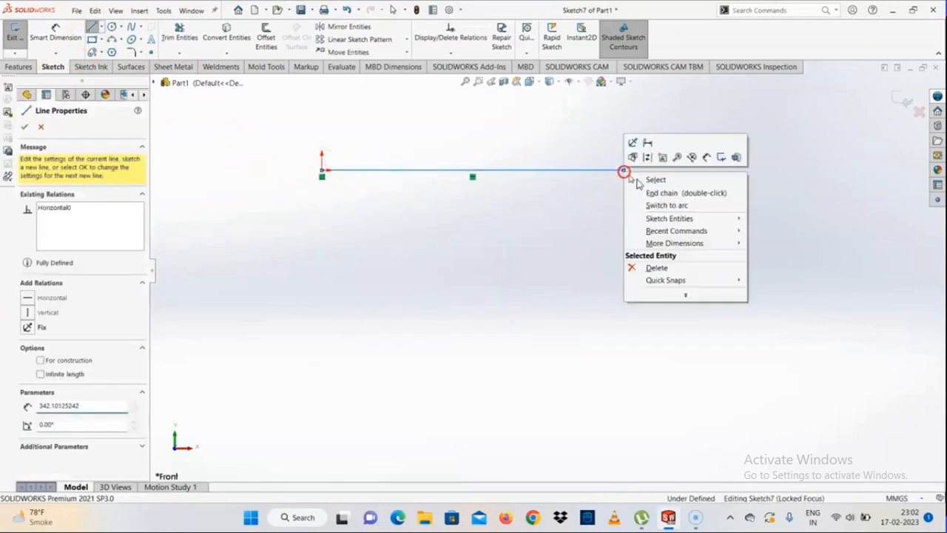
left_click(649, 182)
left_click(559, 172)
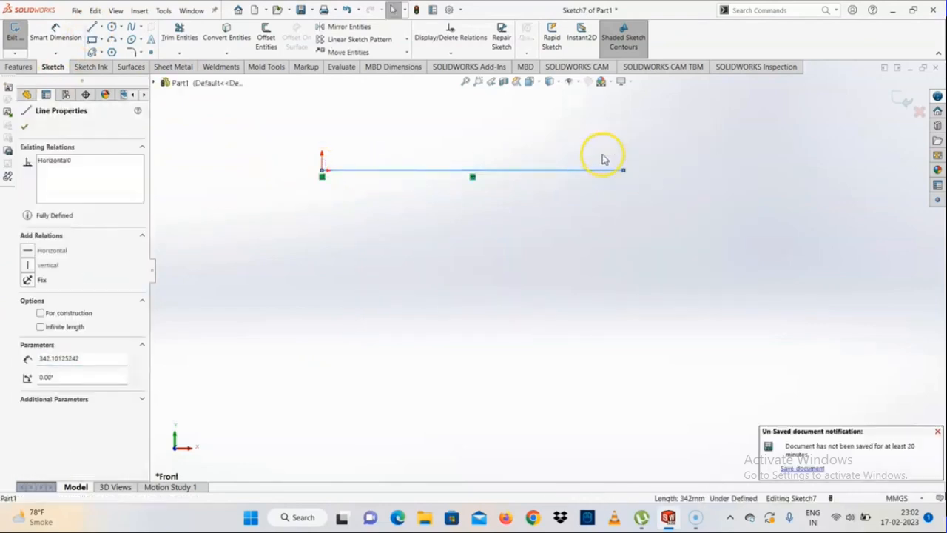
key("Escape")
left_click(937, 431)
scroll(541, 131, "down", 3)
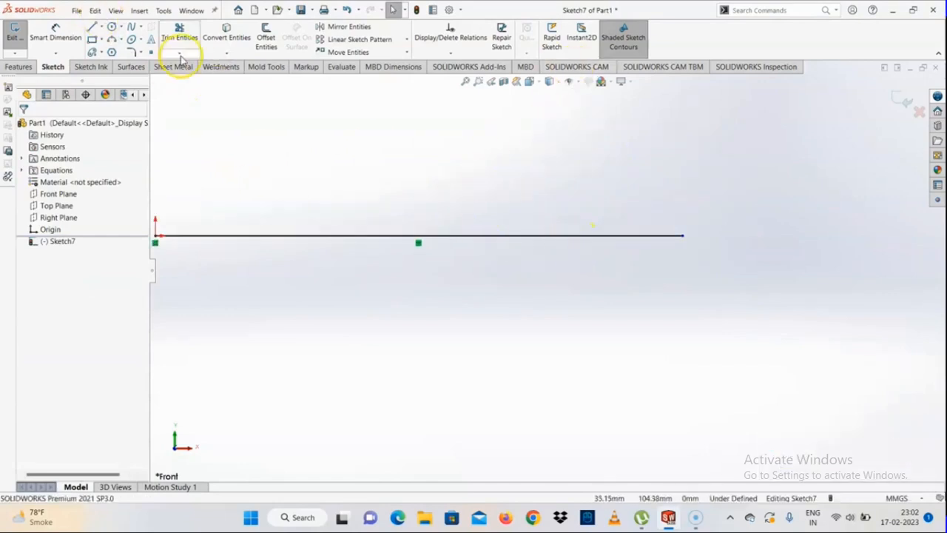
Place a sketch point on the horizontal line, about 118 mm from the origin
left_click(151, 53)
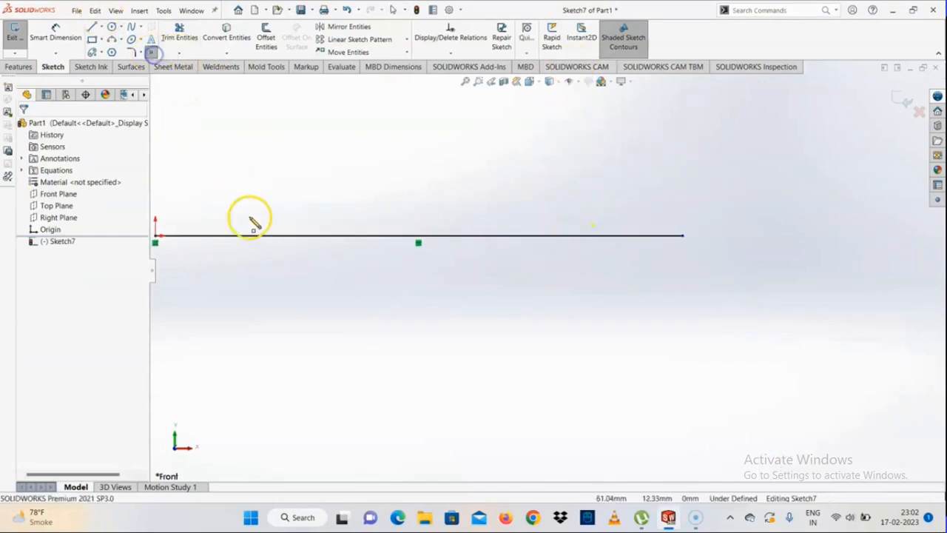
left_click(339, 236)
right_click(339, 236)
left_click(354, 244)
scroll(454, 239, "up", 1)
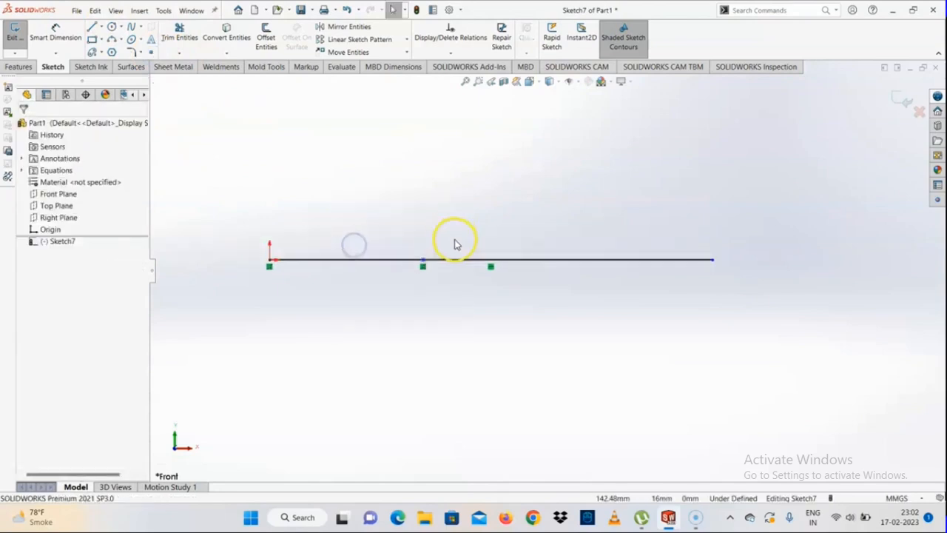
Dimension the horizontal line's length to 300 mm, with the dimension above the line
left_click(55, 34)
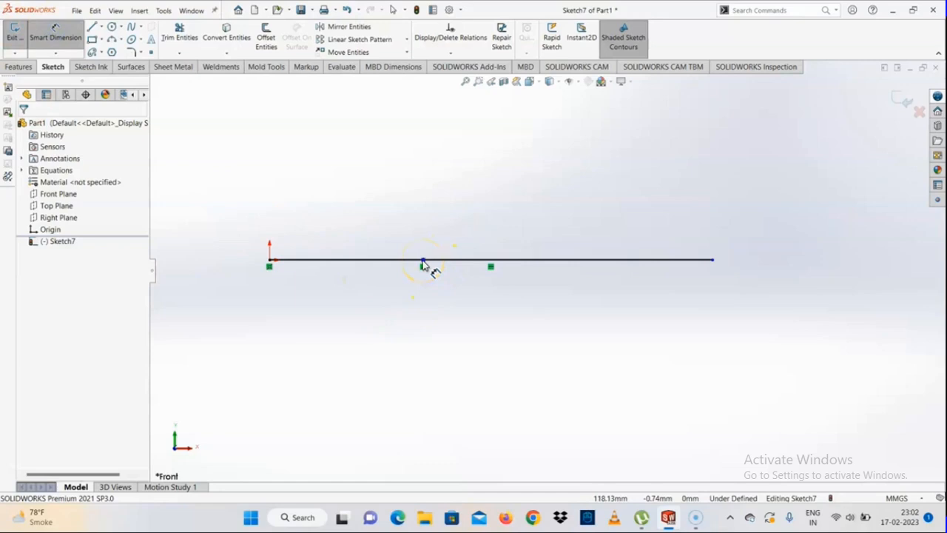
left_click(334, 261)
left_click(461, 189)
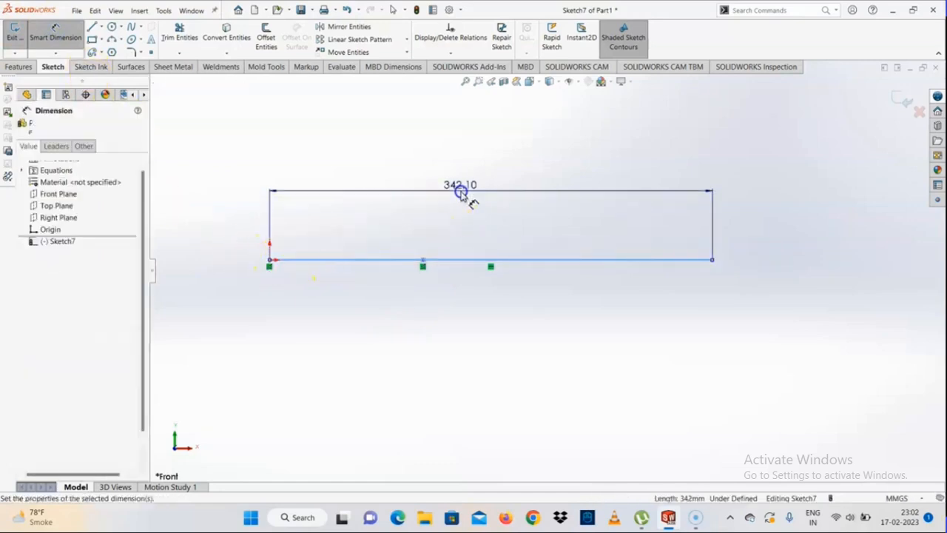
type("300")
key("Return")
left_click(440, 305)
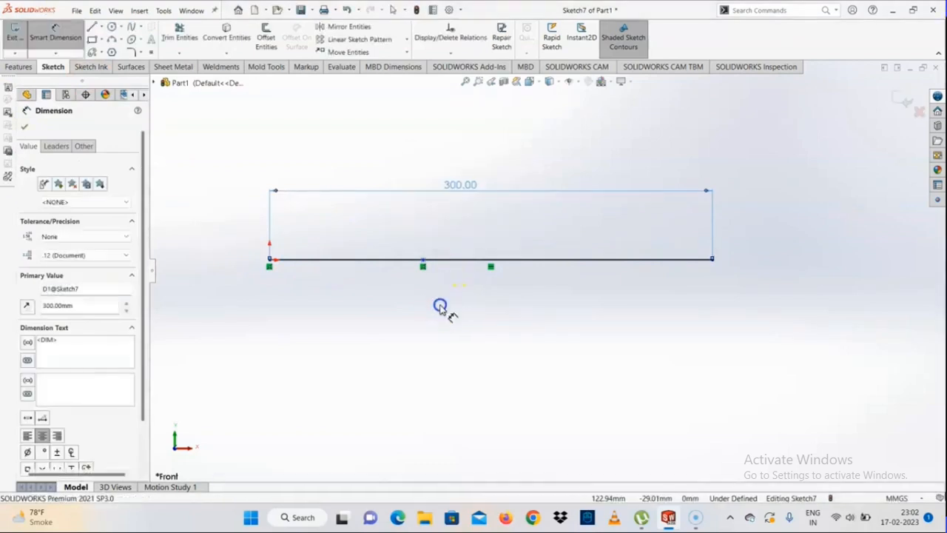
Dimension the sketch point 100 mm from the origin, with the dimension below the line
left_click(271, 265)
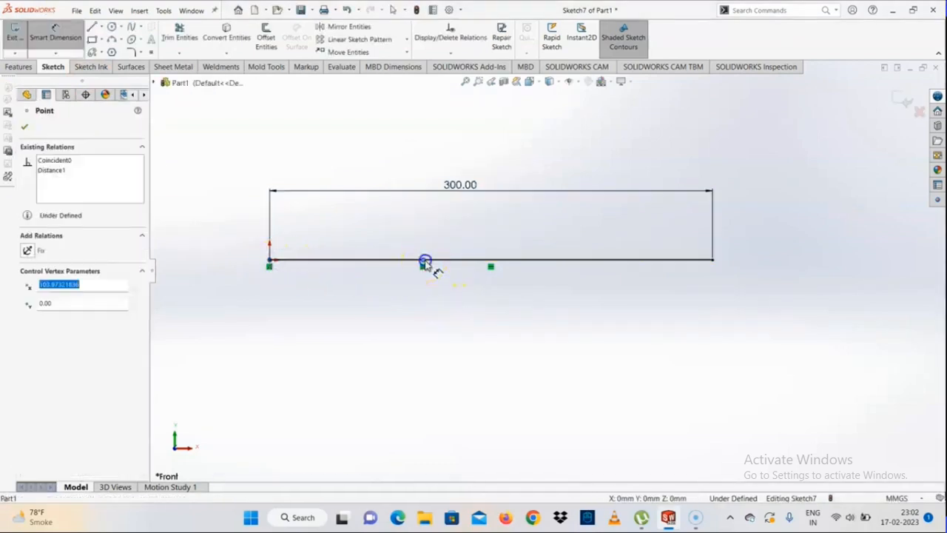
left_click(423, 264)
left_click(358, 293)
type("100")
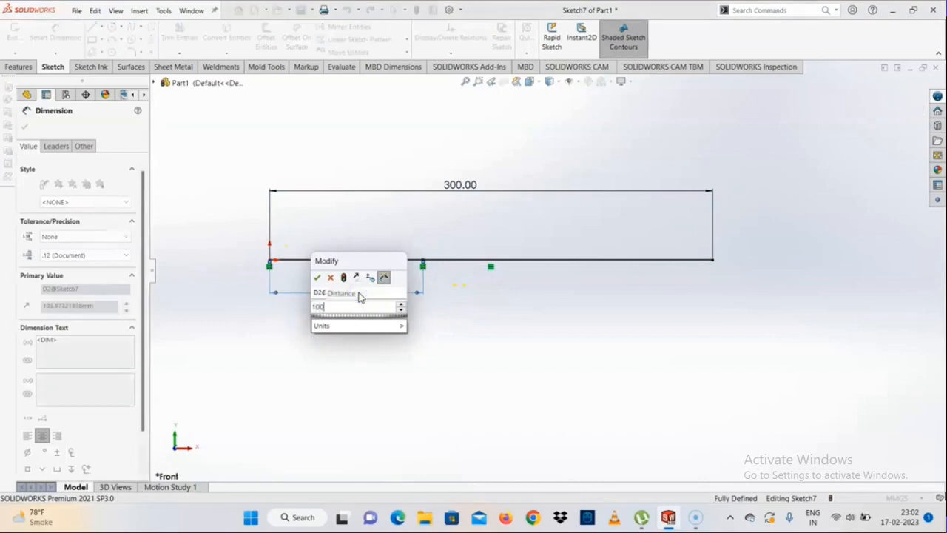
key("Return")
left_click(412, 309)
scroll(422, 267, "down", 5)
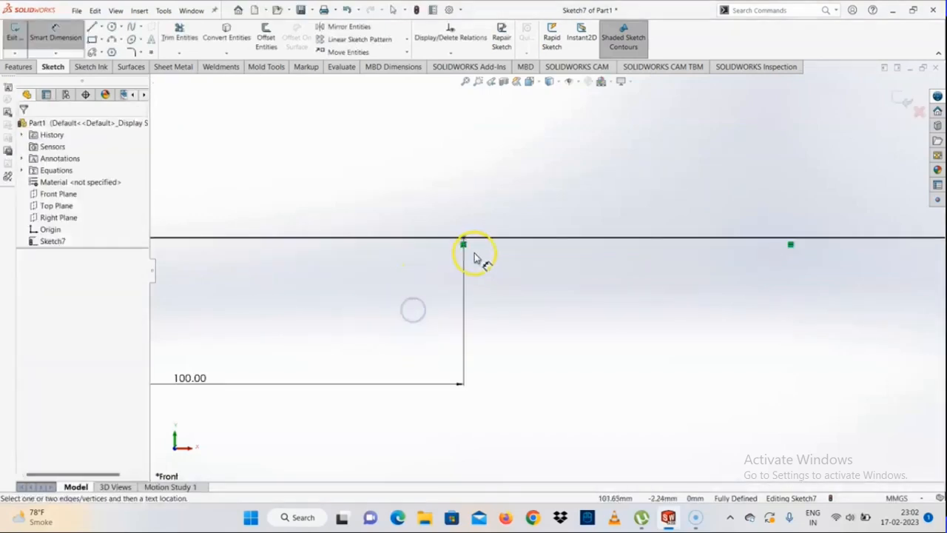
scroll(475, 253, "up", 3)
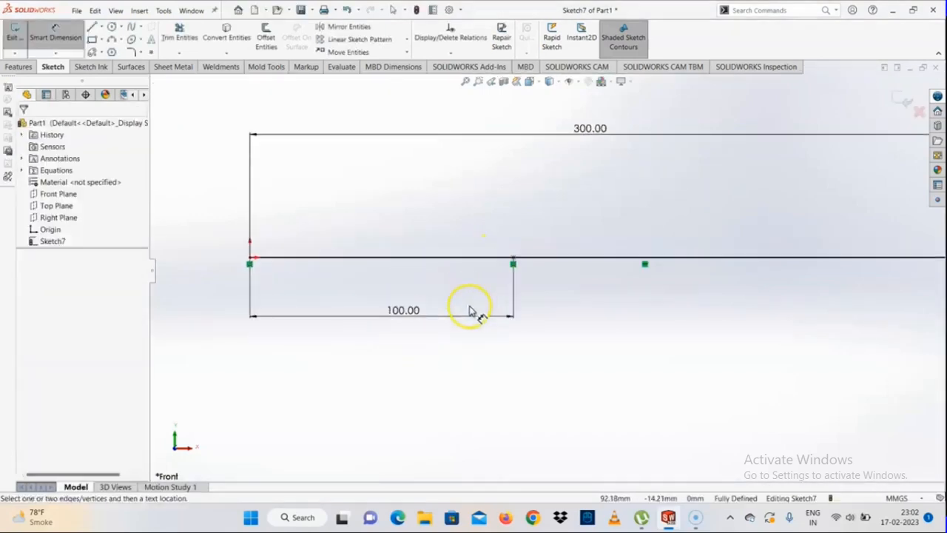
Draw a vertical line about 126 mm long straight down from the sketch point
left_click(93, 27)
left_click(520, 261)
scroll(527, 413, "up", 3)
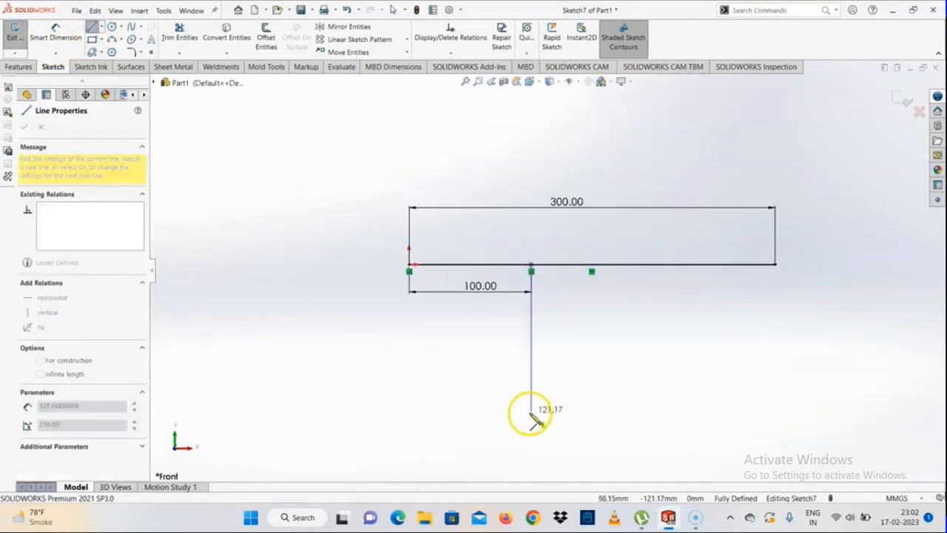
left_click(531, 420)
right_click(531, 420)
left_click(561, 408)
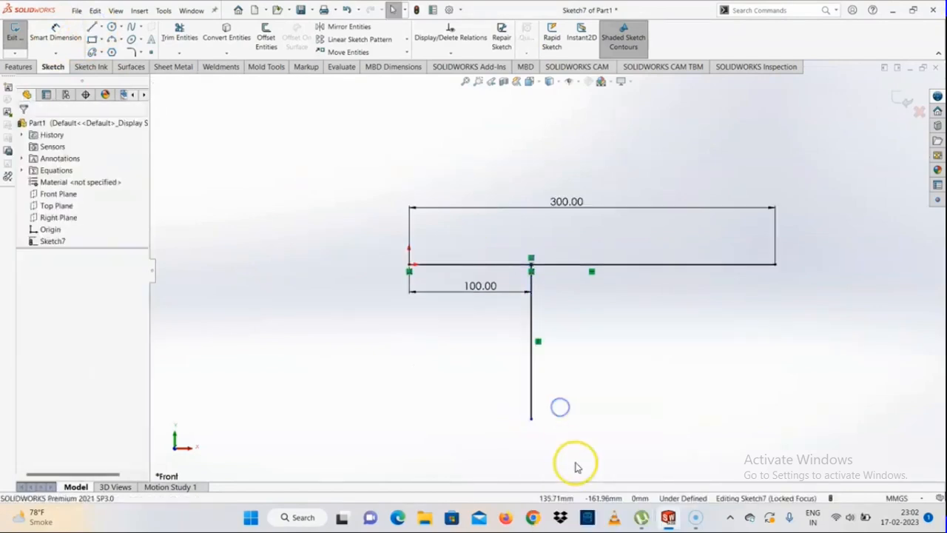
Dimension the vertical line's length to 100 mm, with the dimension on the side away from the origin
right_click_drag(553, 396, 560, 357)
left_click(532, 374)
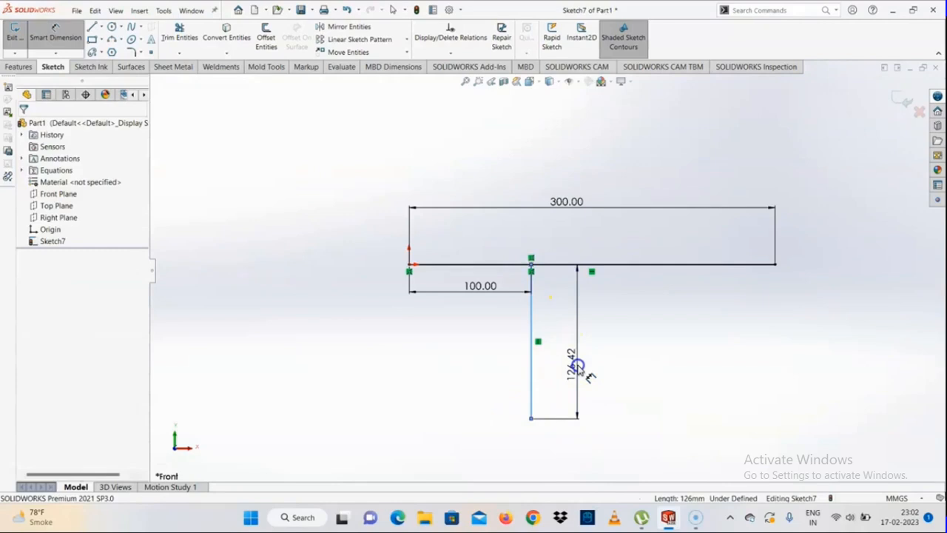
left_click(577, 365)
type("100")
key("Return")
left_click(395, 397)
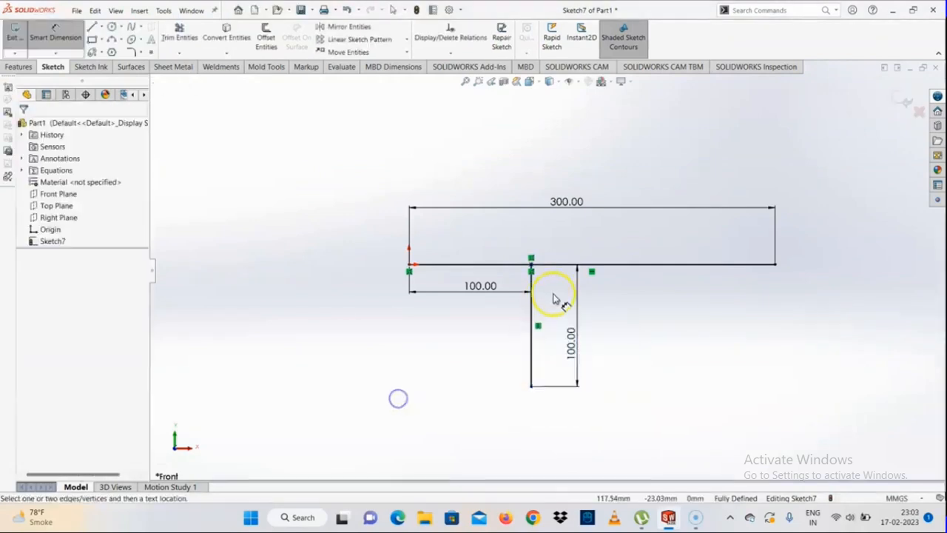
scroll(555, 298, "down", 2)
key("Escape")
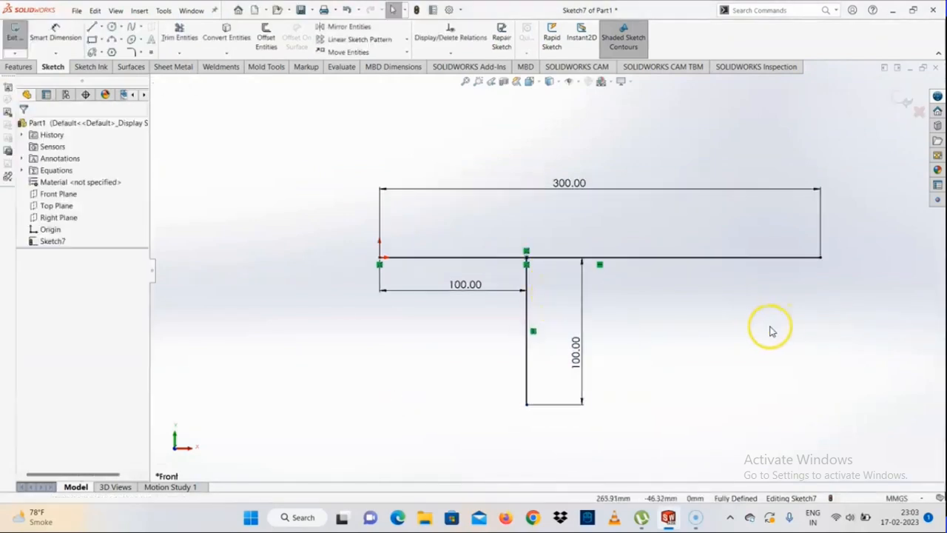
Place a sketch point about 170 mm directly below the far end of the horizontal line
left_click(151, 52)
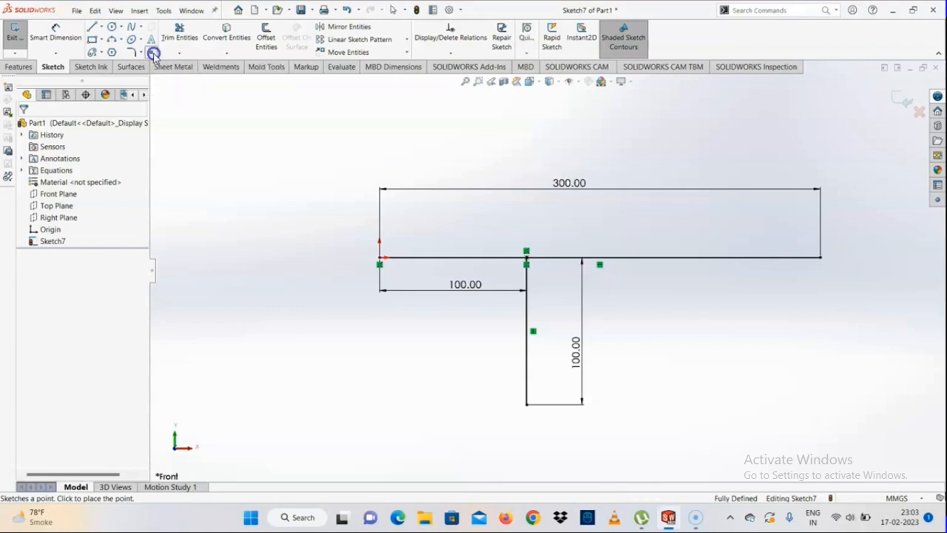
scroll(724, 468, "up", 3)
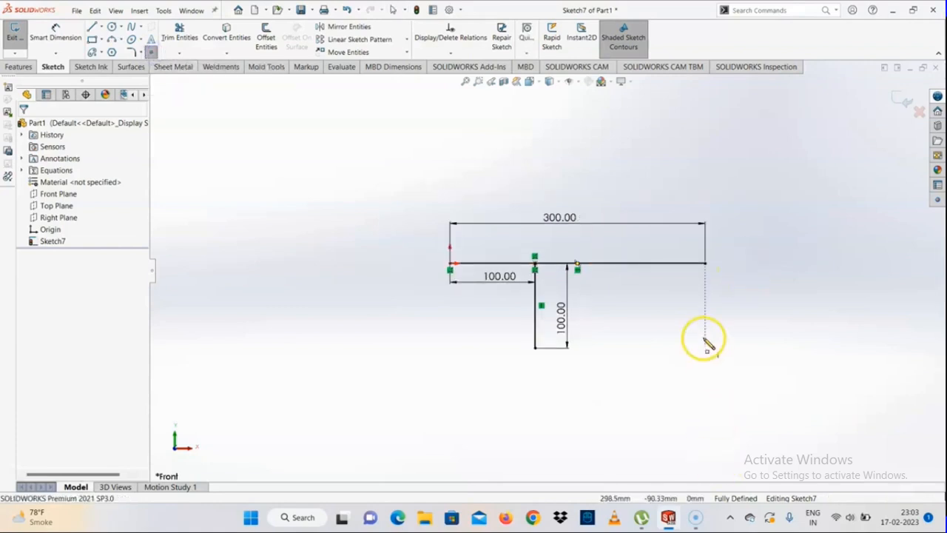
left_click(705, 408)
right_click(707, 407)
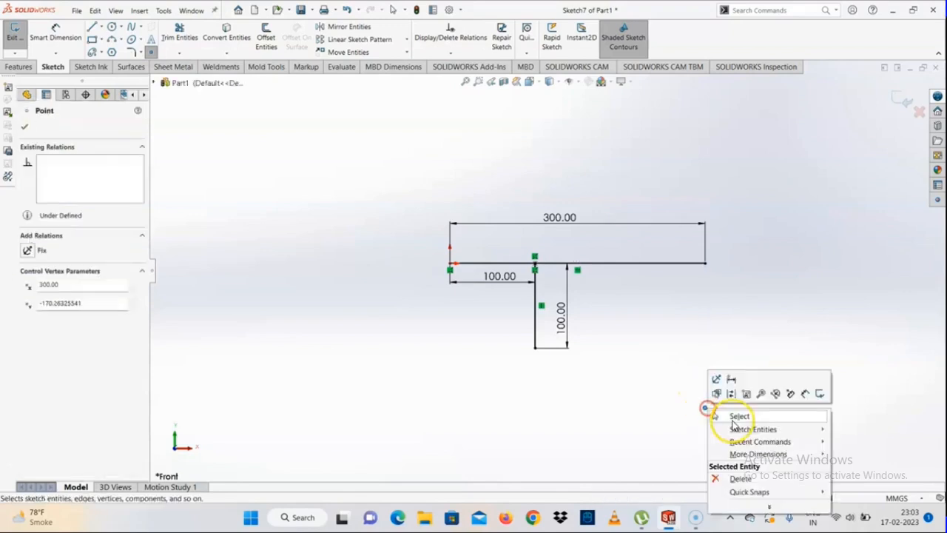
left_click(719, 417)
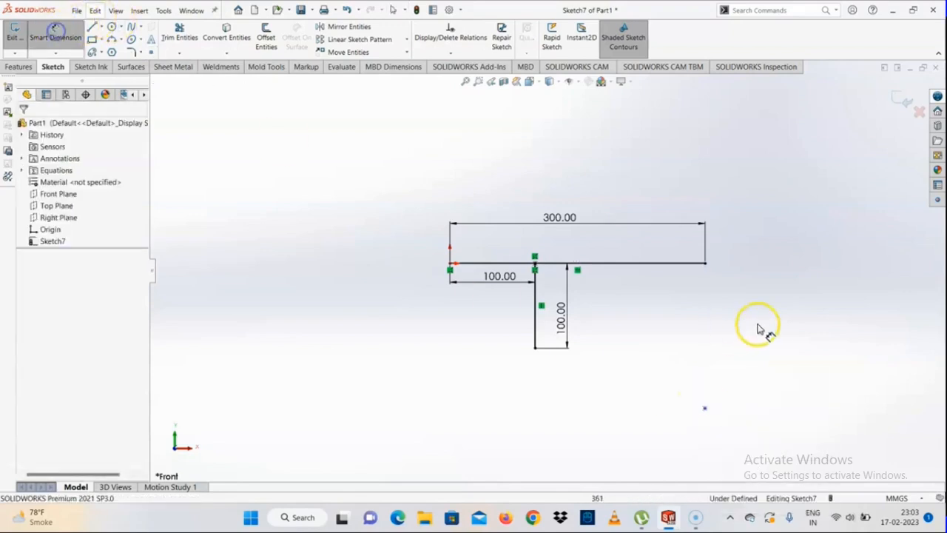
Add a Vertical relation between the horizontal line's far endpoint and the new sketch point below it
left_click(704, 264)
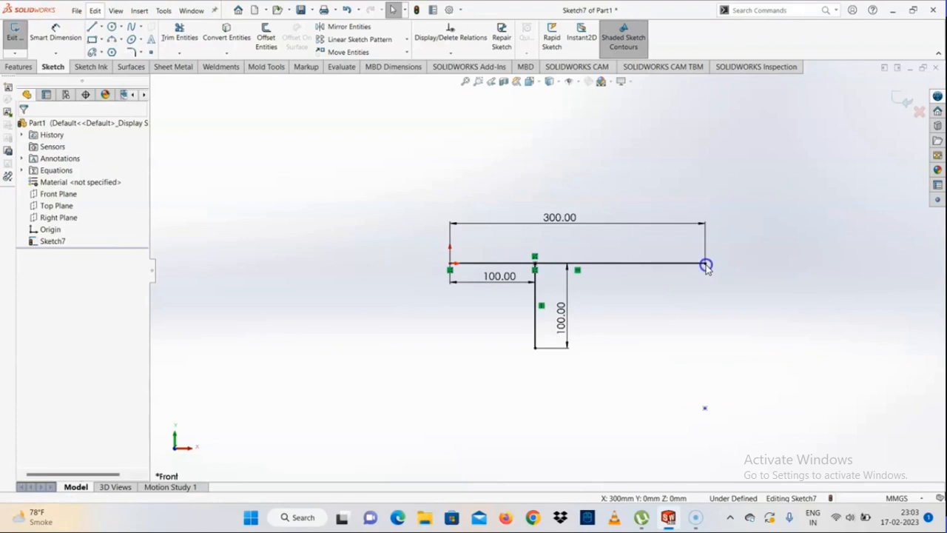
left_click(704, 263)
left_click(705, 408, "ctrl")
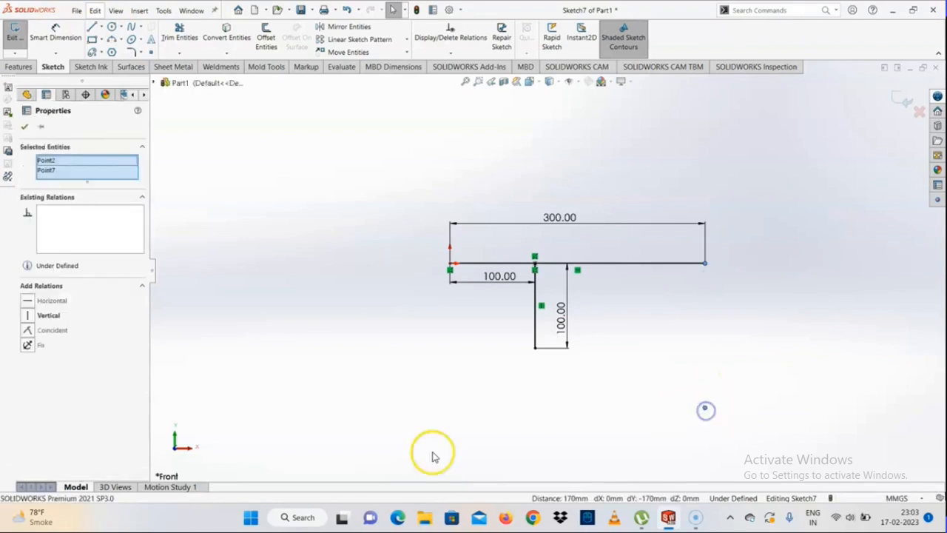
left_click(28, 317)
left_click(328, 317)
scroll(701, 400, "down", 4)
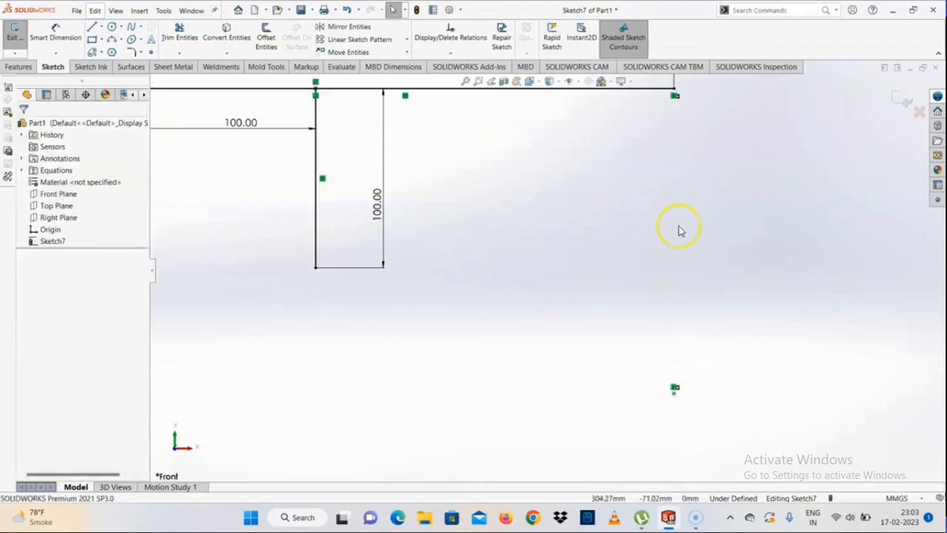
scroll(544, 270, "up", 4)
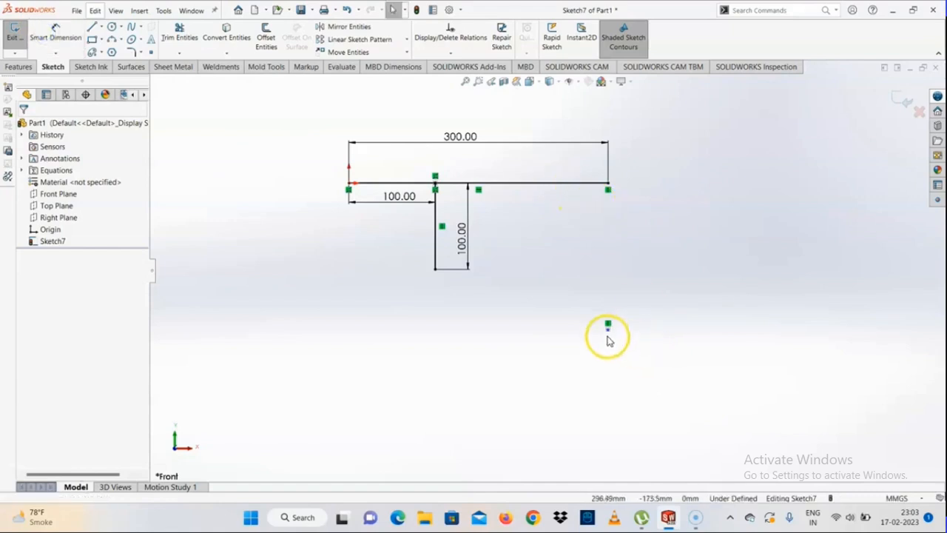
Try moving the lower sketch point sideways and downward to test its Vertical relation
mouse_move(609, 335)
left_mouse_down()
mouse_move(673, 327)
mouse_move(726, 360)
left_mouse_up()
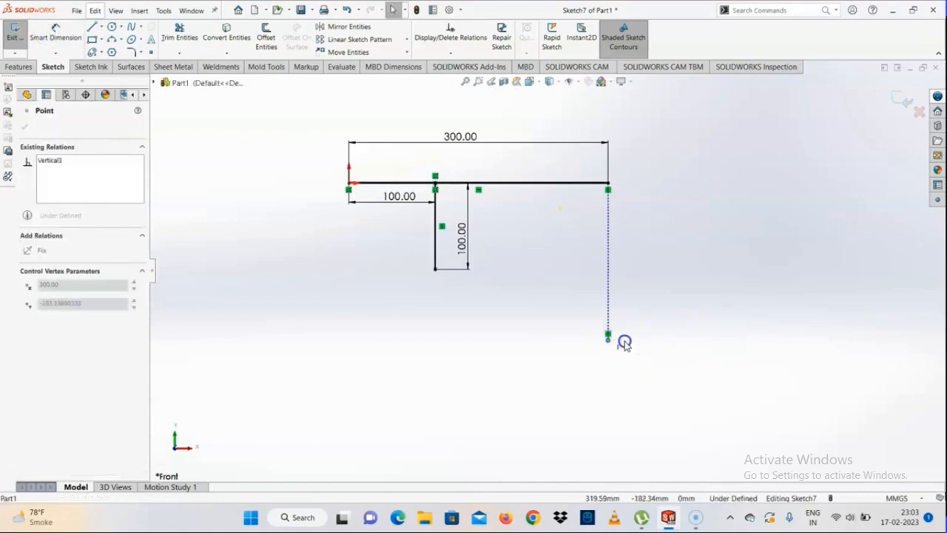
mouse_move(624, 343)
left_mouse_down()
mouse_move(612, 372)
mouse_move(616, 396)
left_mouse_up()
left_click(657, 363)
left_click_drag(626, 331, 626, 331)
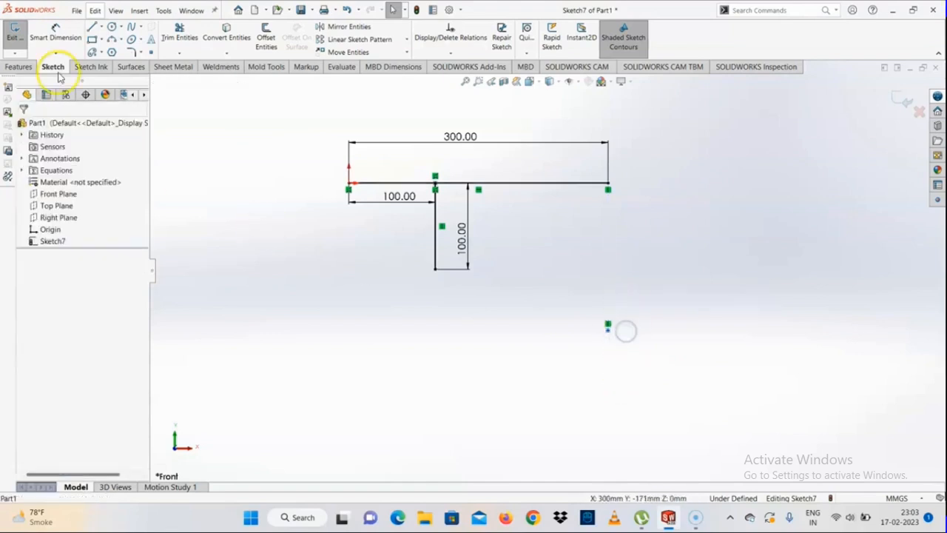
Dimension the vertical distance between the horizontal line's far endpoint and the lower sketch point to 200 mm
left_click(54, 32)
left_click(607, 189)
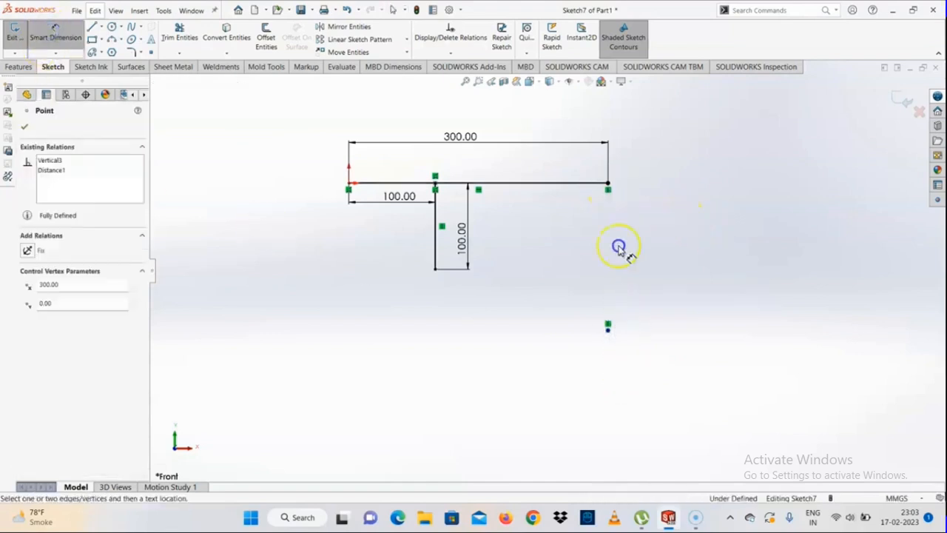
left_click(607, 325)
left_click(724, 279)
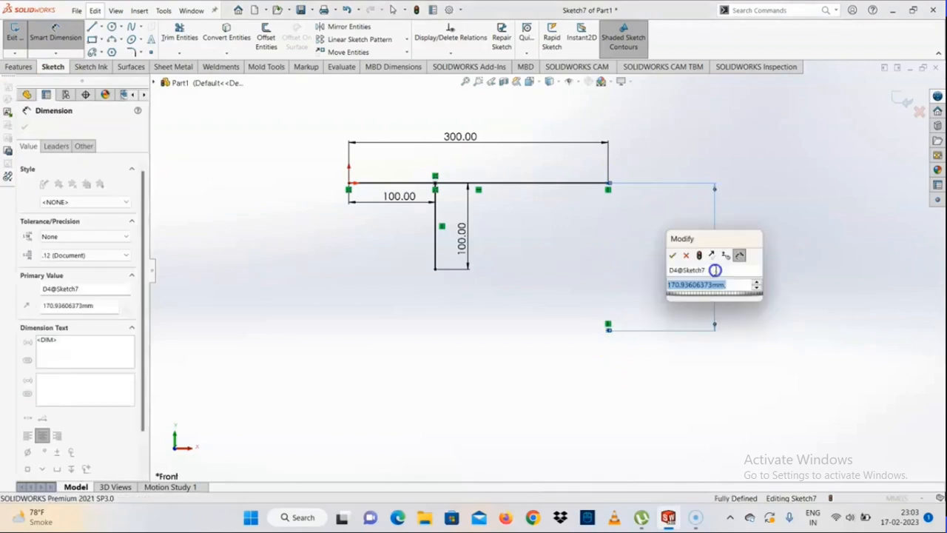
type("200")
key("Return")
scroll(644, 340, "down", 3)
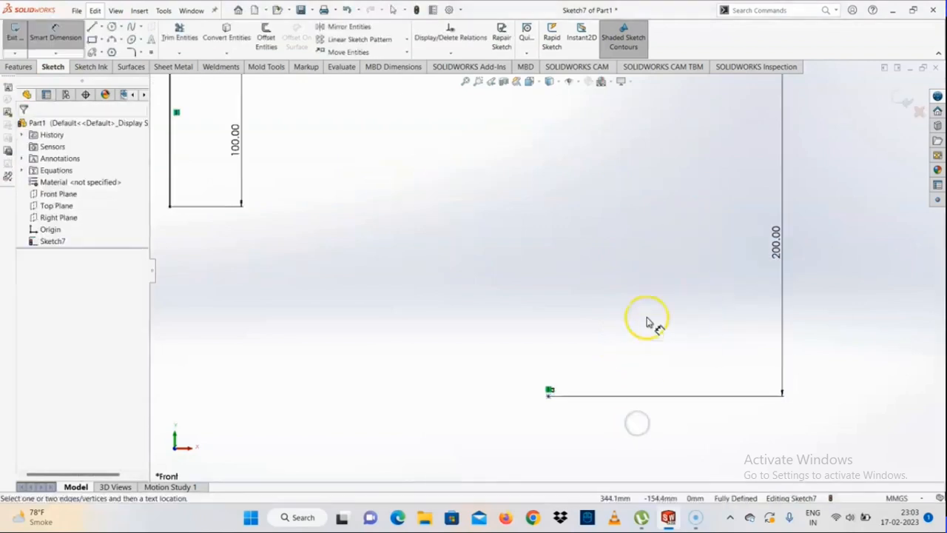
scroll(571, 229, "up", 5)
scroll(518, 218, "down", 1)
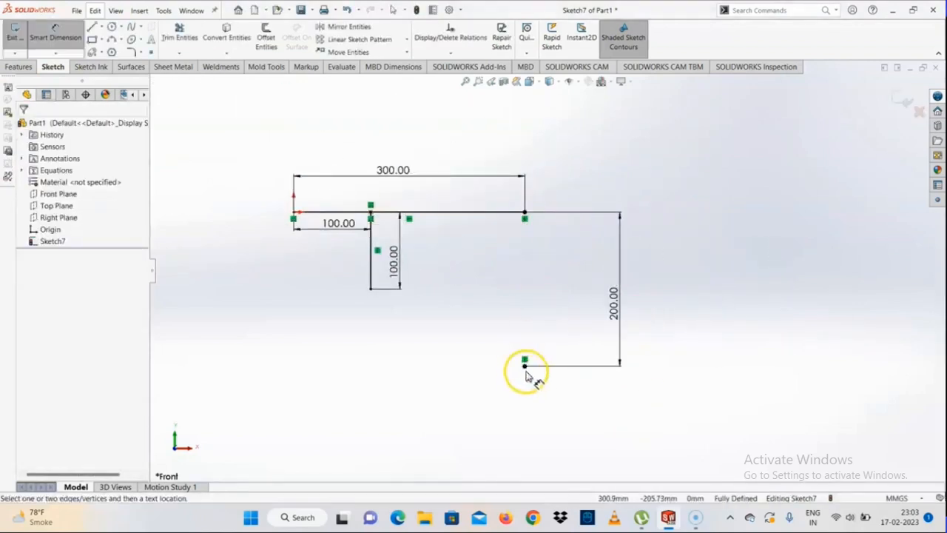
key("Escape")
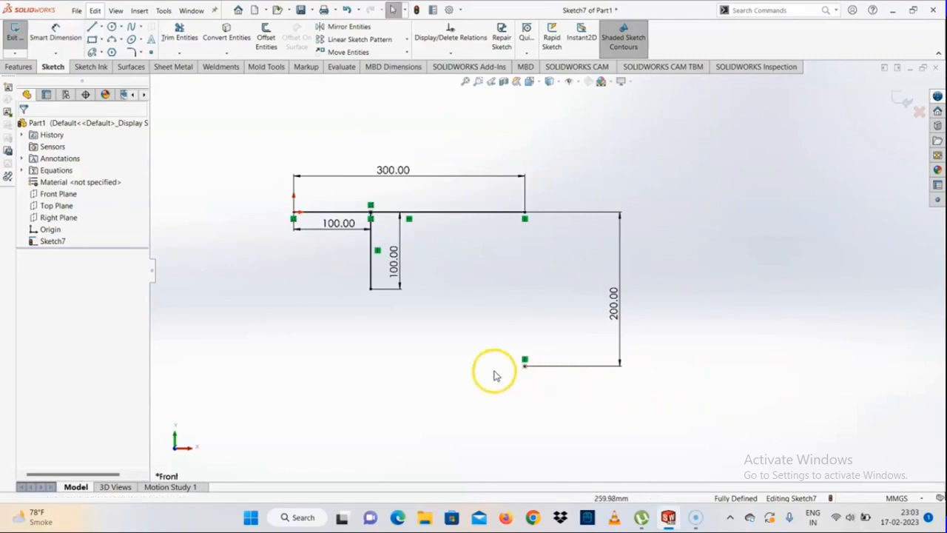
Draw a circle centred on the lower sketch point with a radius of about 63 mm
left_click(112, 26)
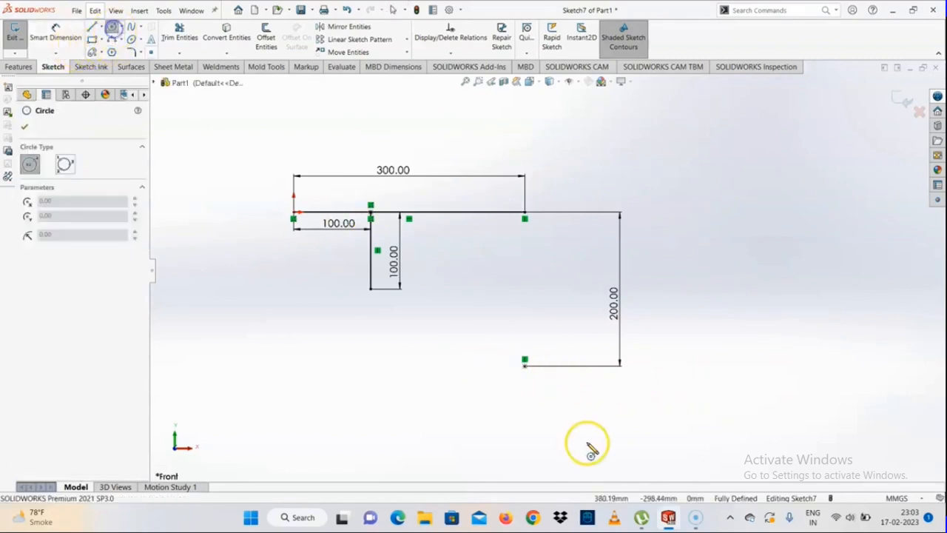
left_click(524, 365)
left_click(560, 397)
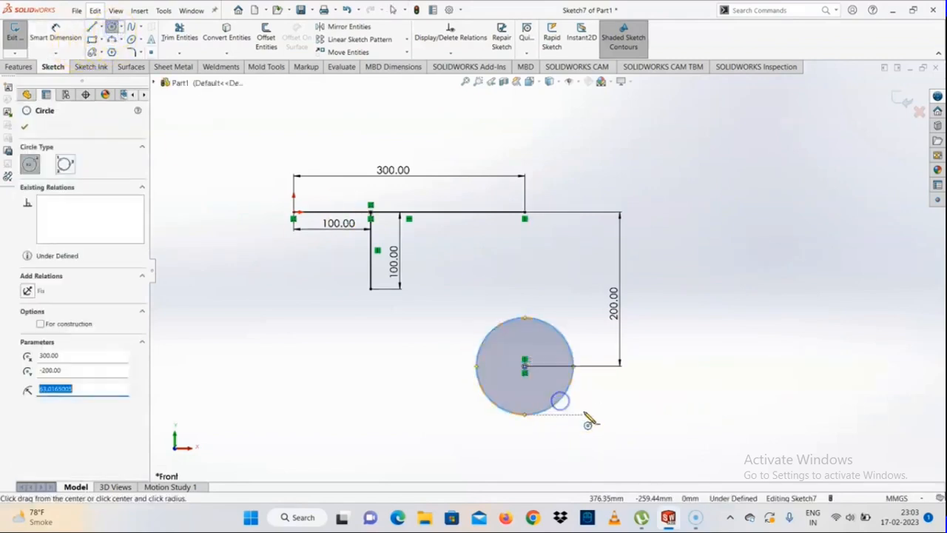
key("Escape")
key("z")
Dimension the circle's diameter to 12 mm, with the dimension placed below the circle
left_click(55, 35)
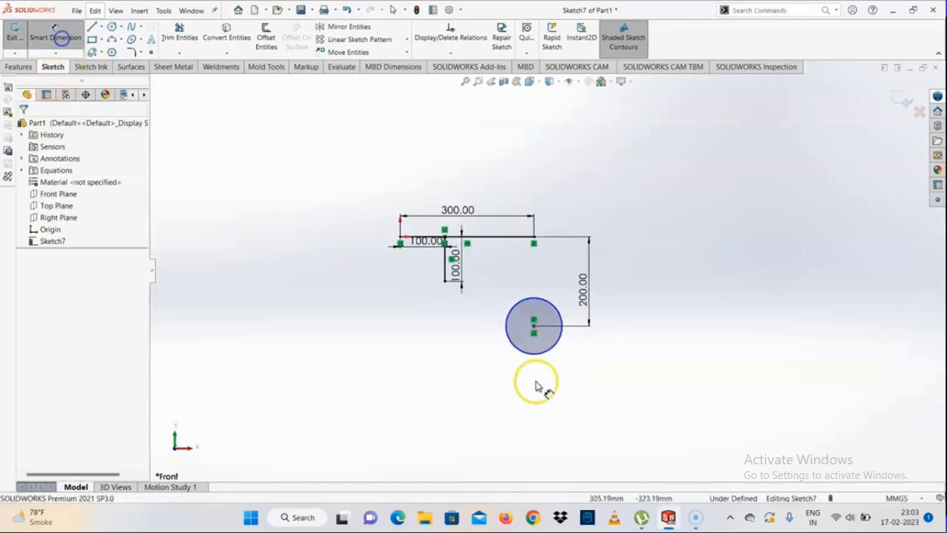
left_click(547, 351)
left_click(605, 400)
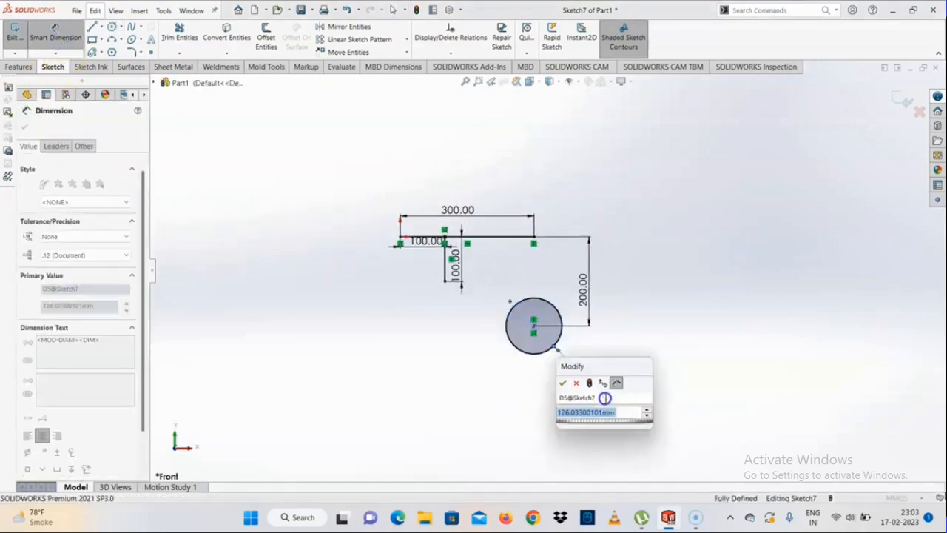
type("12")
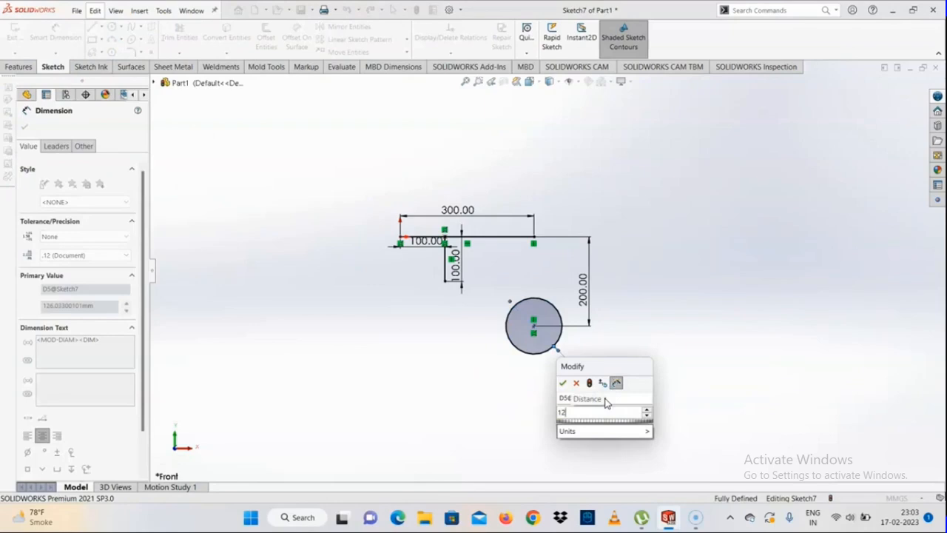
key("Return")
scroll(555, 363, "down", 5)
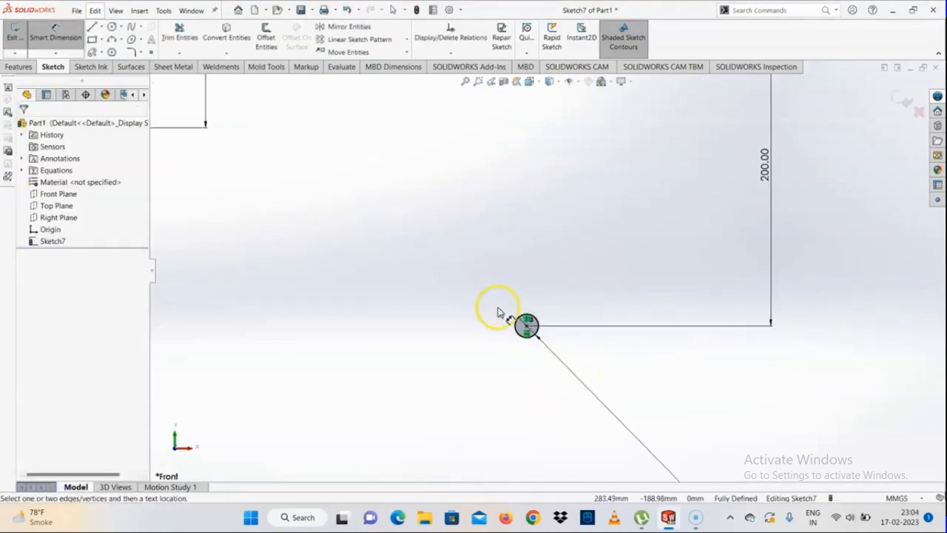
scroll(499, 312, "down", 5)
scroll(520, 312, "up", 10)
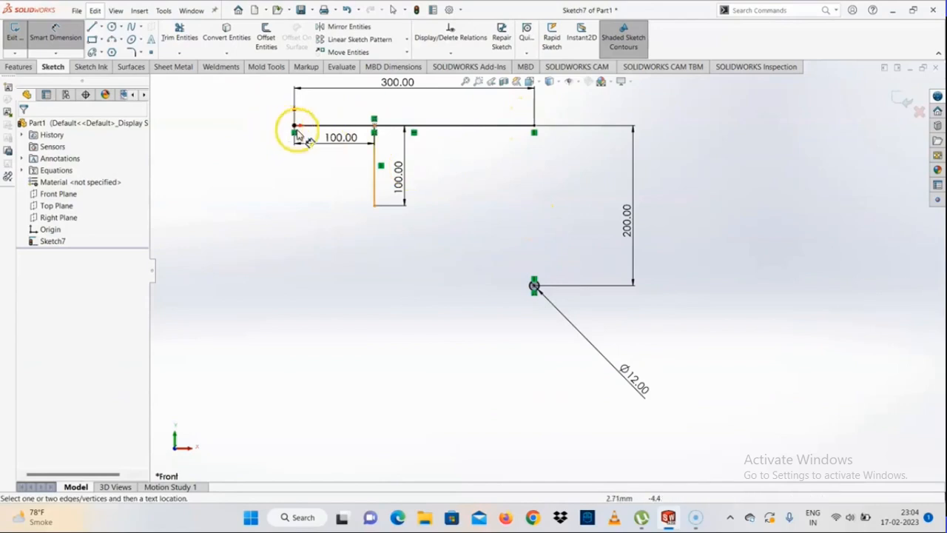
key("Escape")
Preview a horizontal dimension between the origin and the circle's centre without placing it
left_click(41, 25)
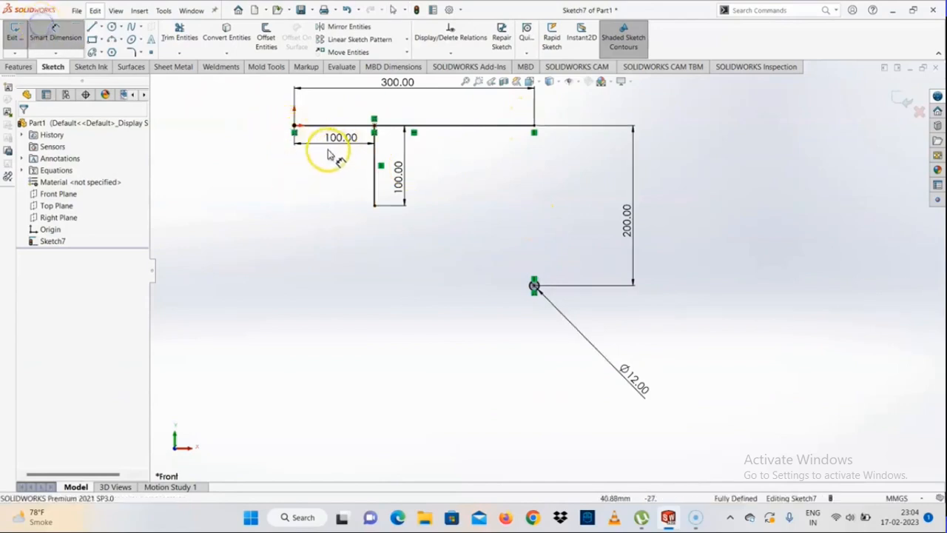
left_click(295, 126)
left_click(534, 285)
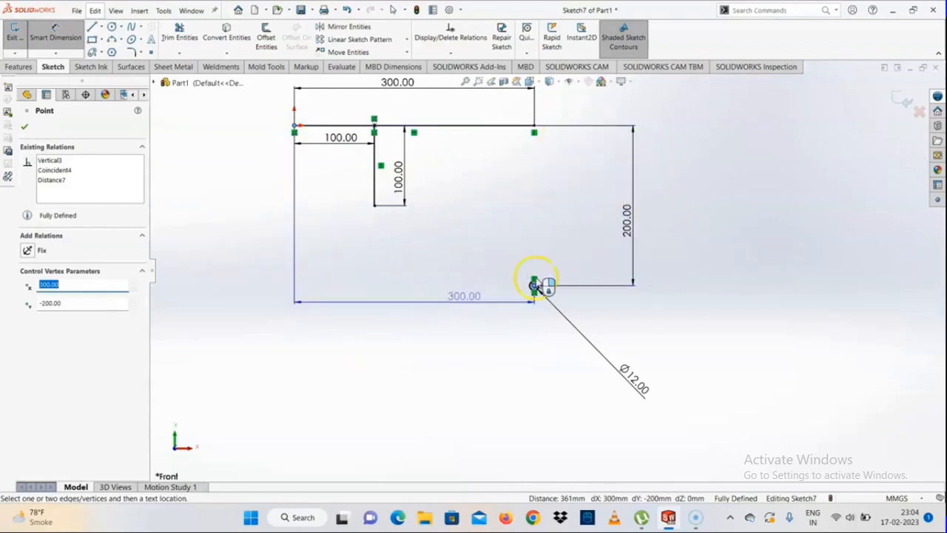
key("Escape")
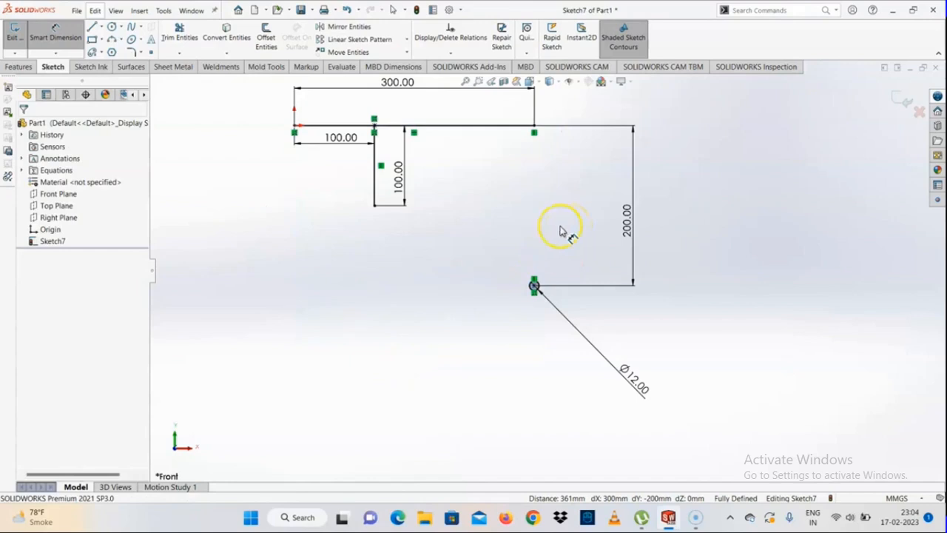
key("Escape")
scroll(553, 275, "down", 4)
scroll(550, 268, "up", 5)
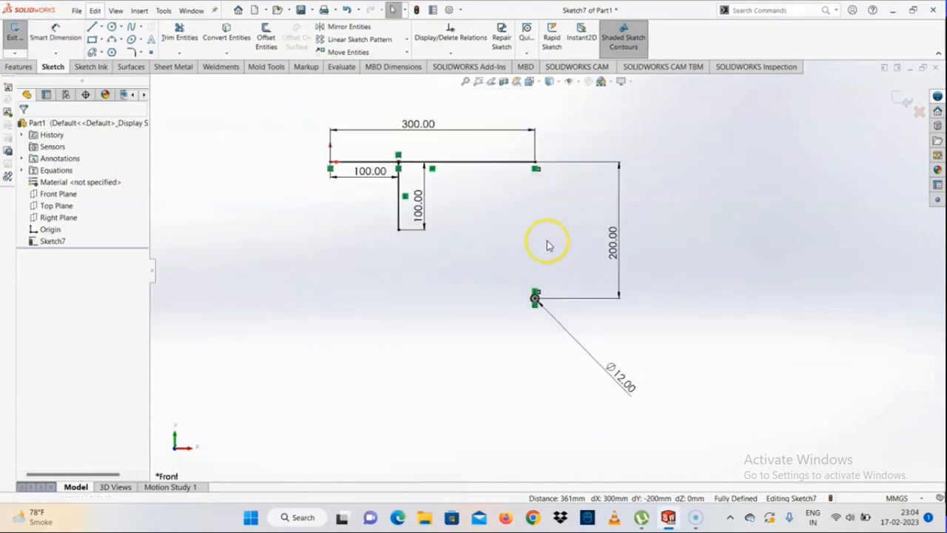
scroll(548, 244, "up", 2)
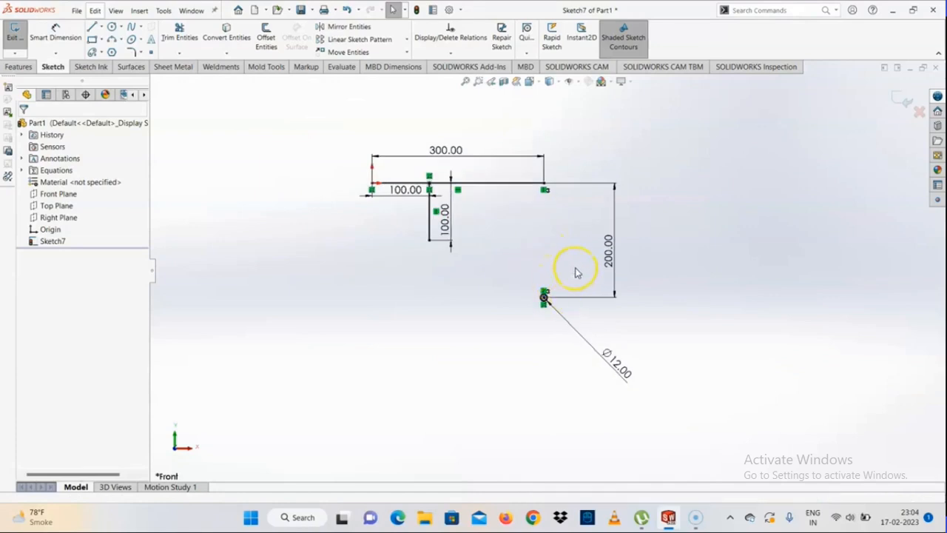
Delete the circle, sketch point, lines and all their dimensions, and exit the emptied sketch
left_click_drag(575, 267, 501, 332)
key("Delete")
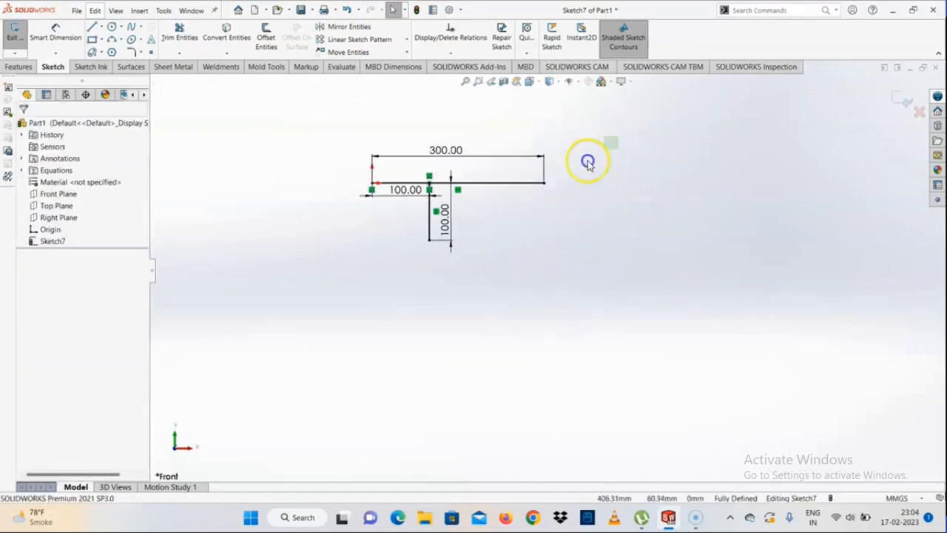
left_click_drag(619, 137, 301, 229)
key("Delete")
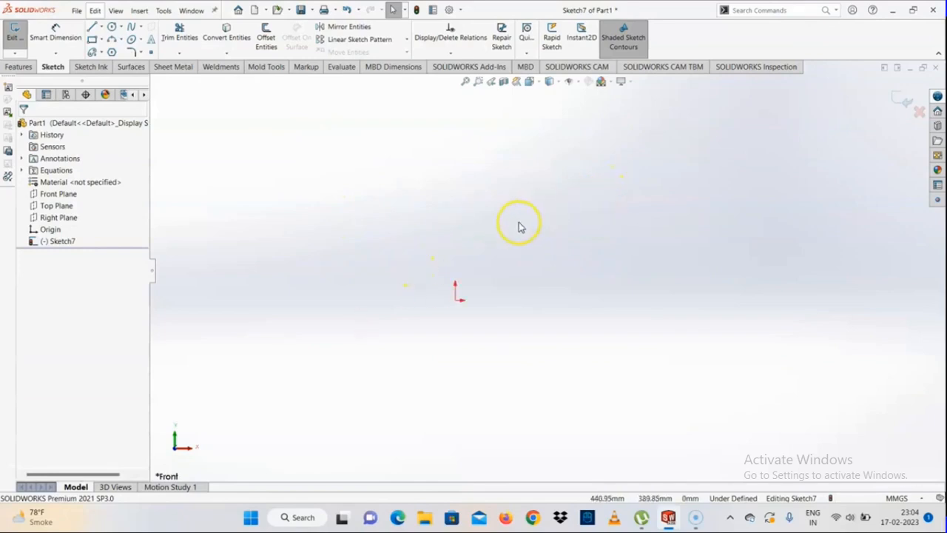
left_click(919, 111)
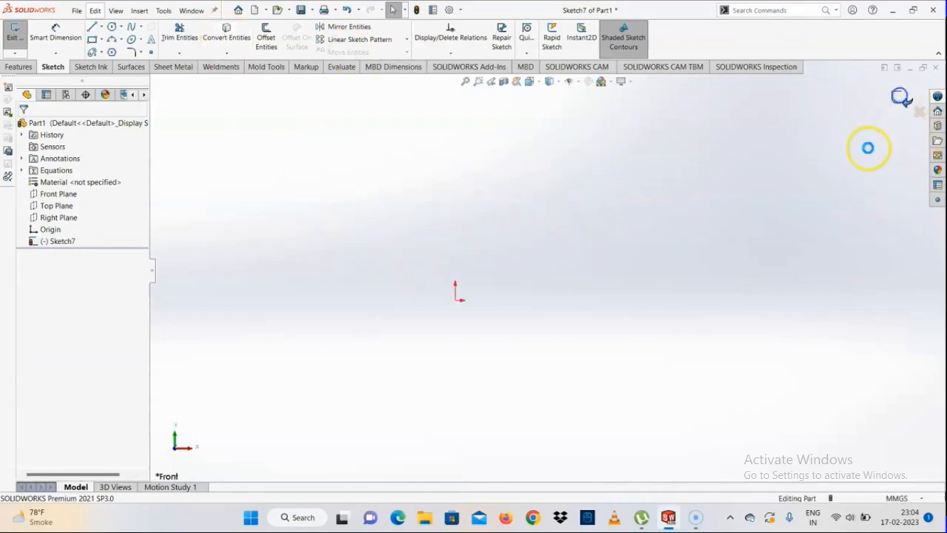